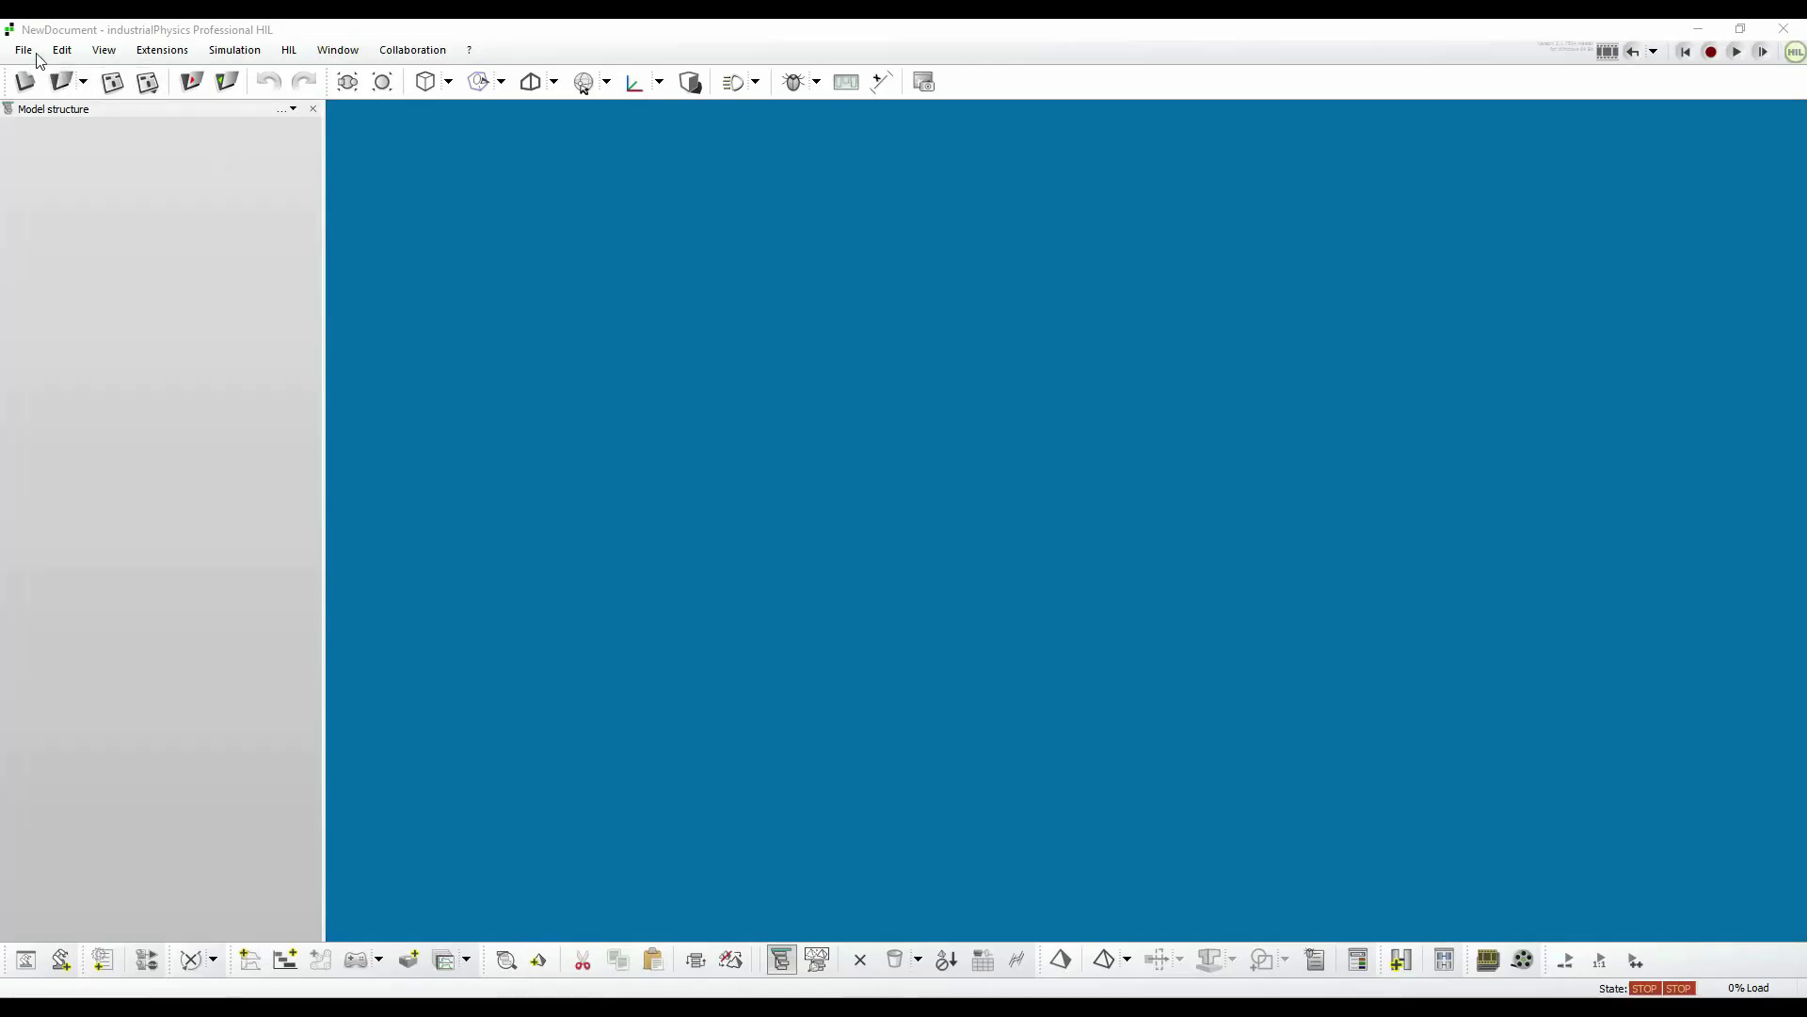
Import the geographicallayout_STEP_XYZ_V15 STEP track layout file.
left_click(23, 49)
left_click(75, 229)
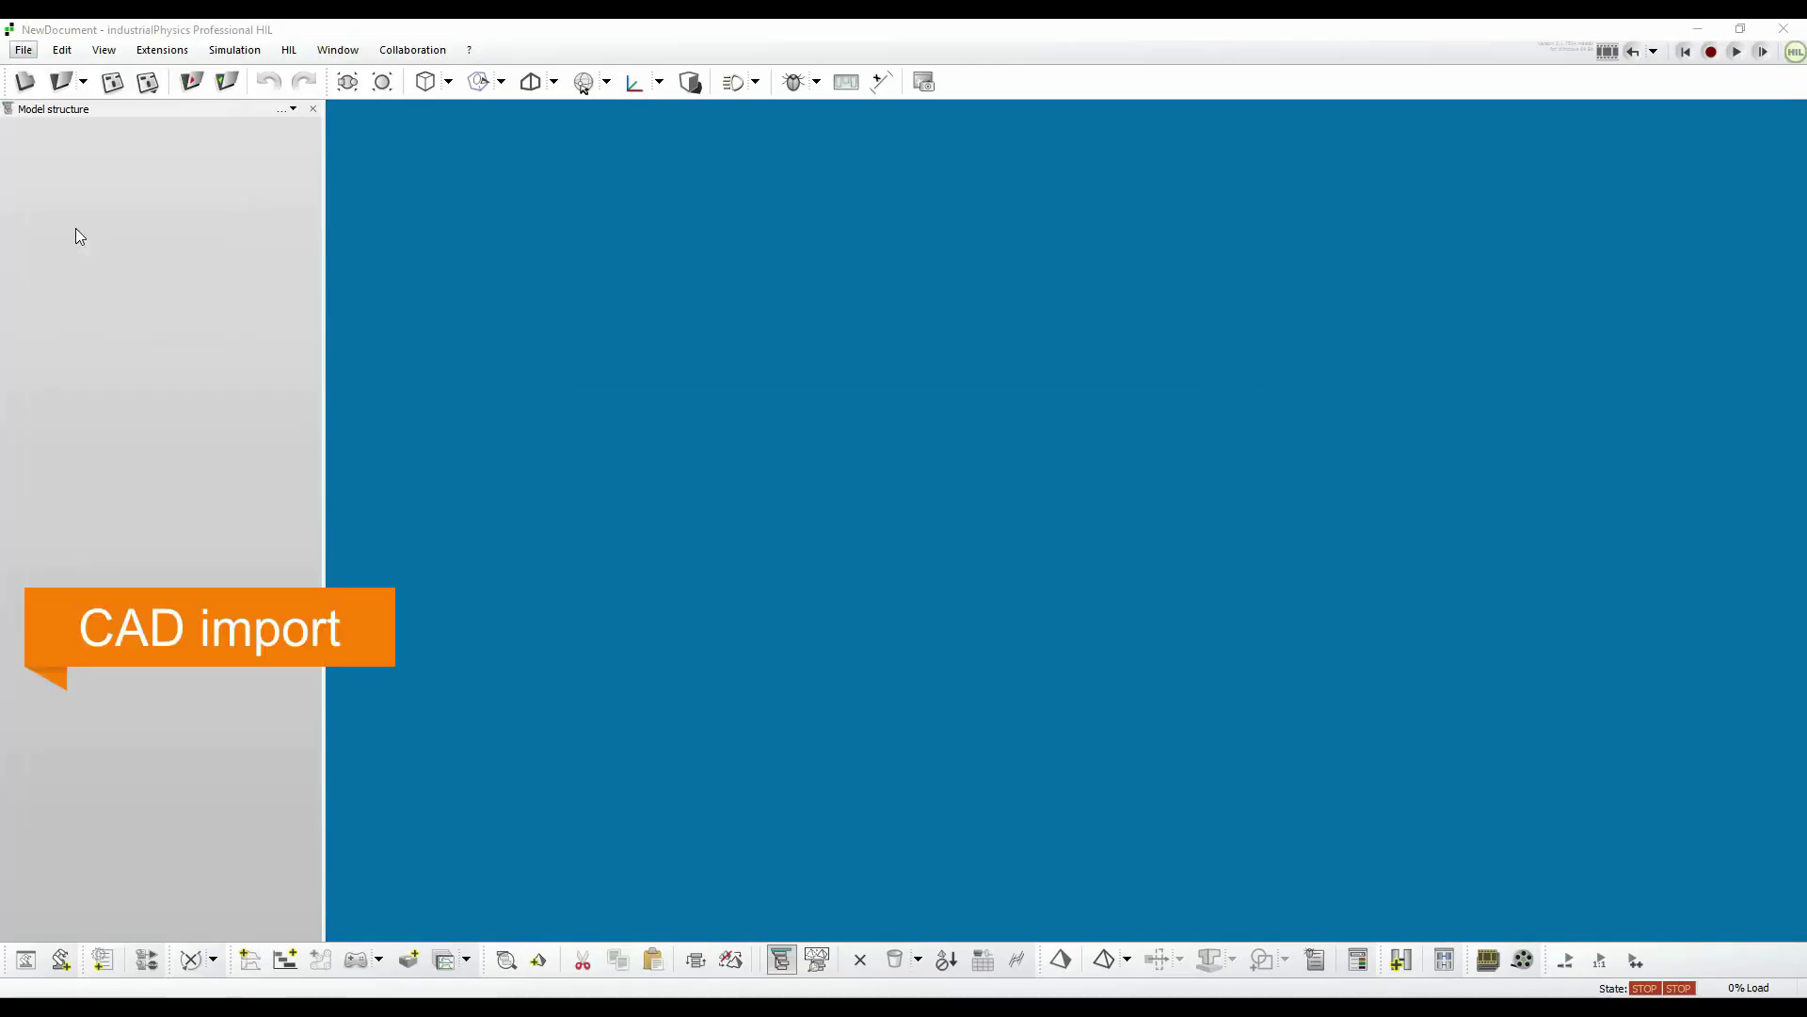
left_click(1137, 650)
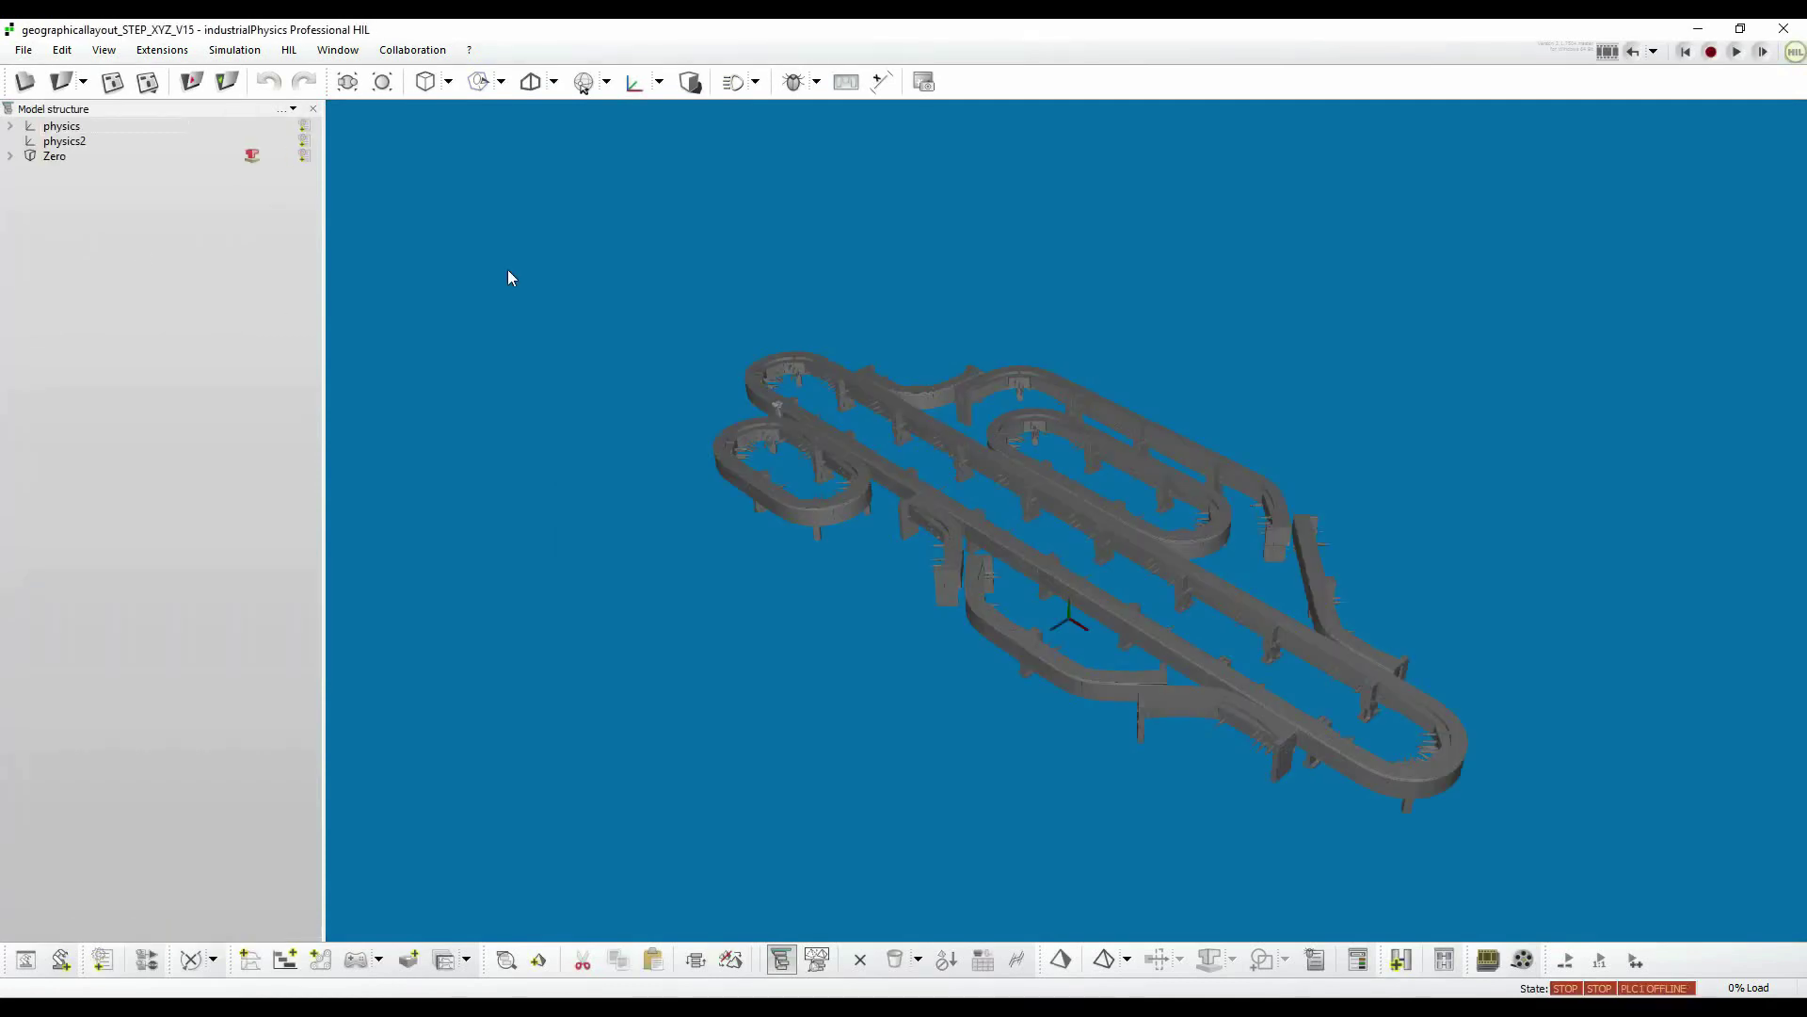
Select the static physics group, then the Shuttle under Zero, and zoom in on it.
left_click(70, 128)
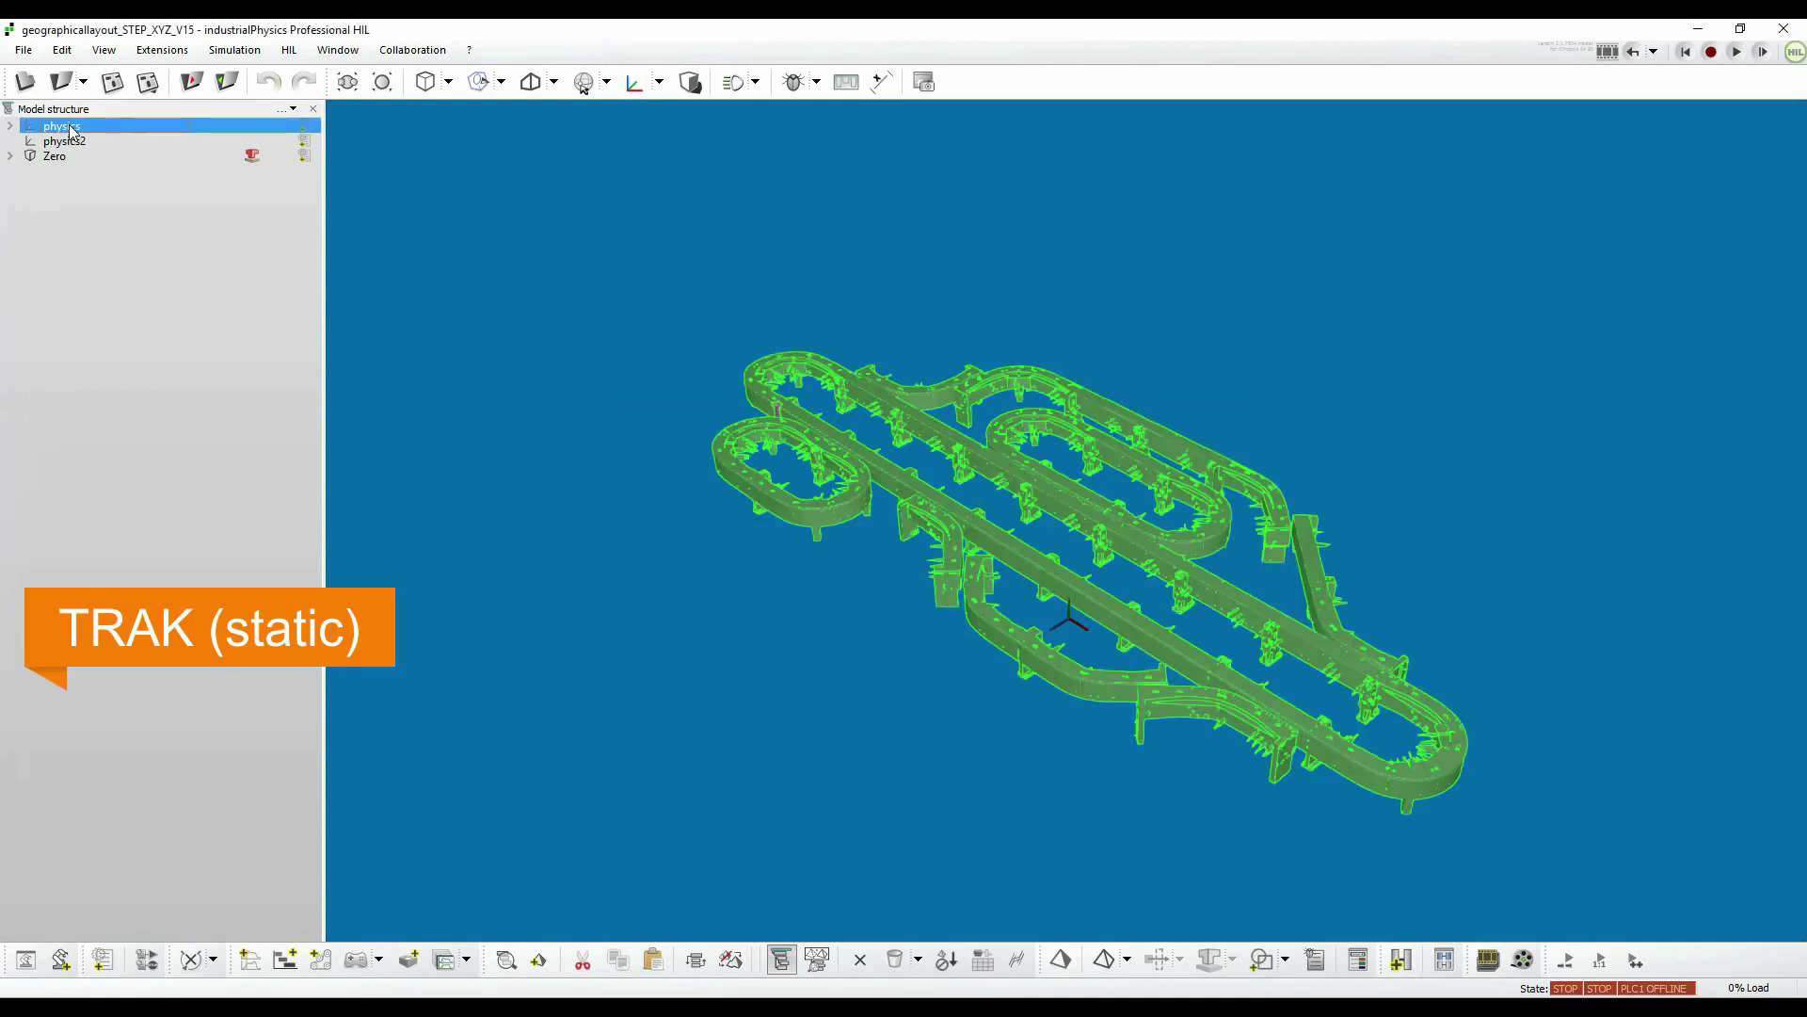
left_click(11, 157)
left_click(70, 173)
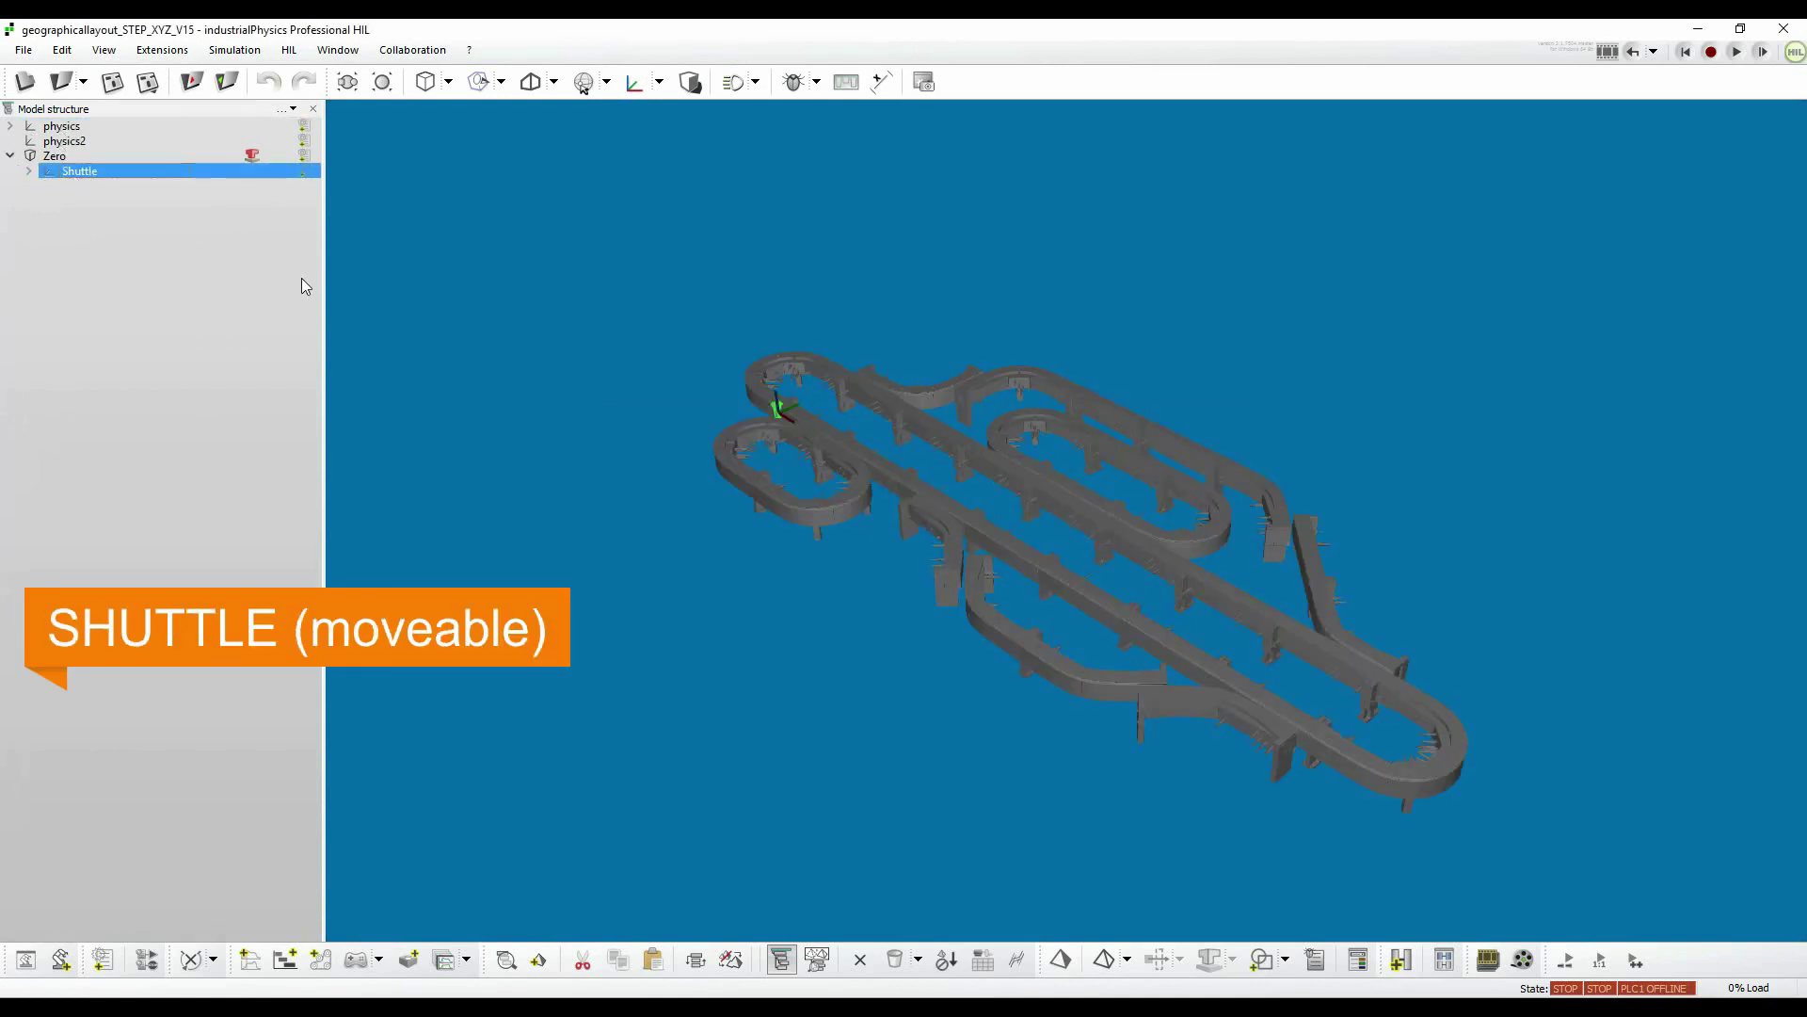
scroll(736, 404, "up", 5)
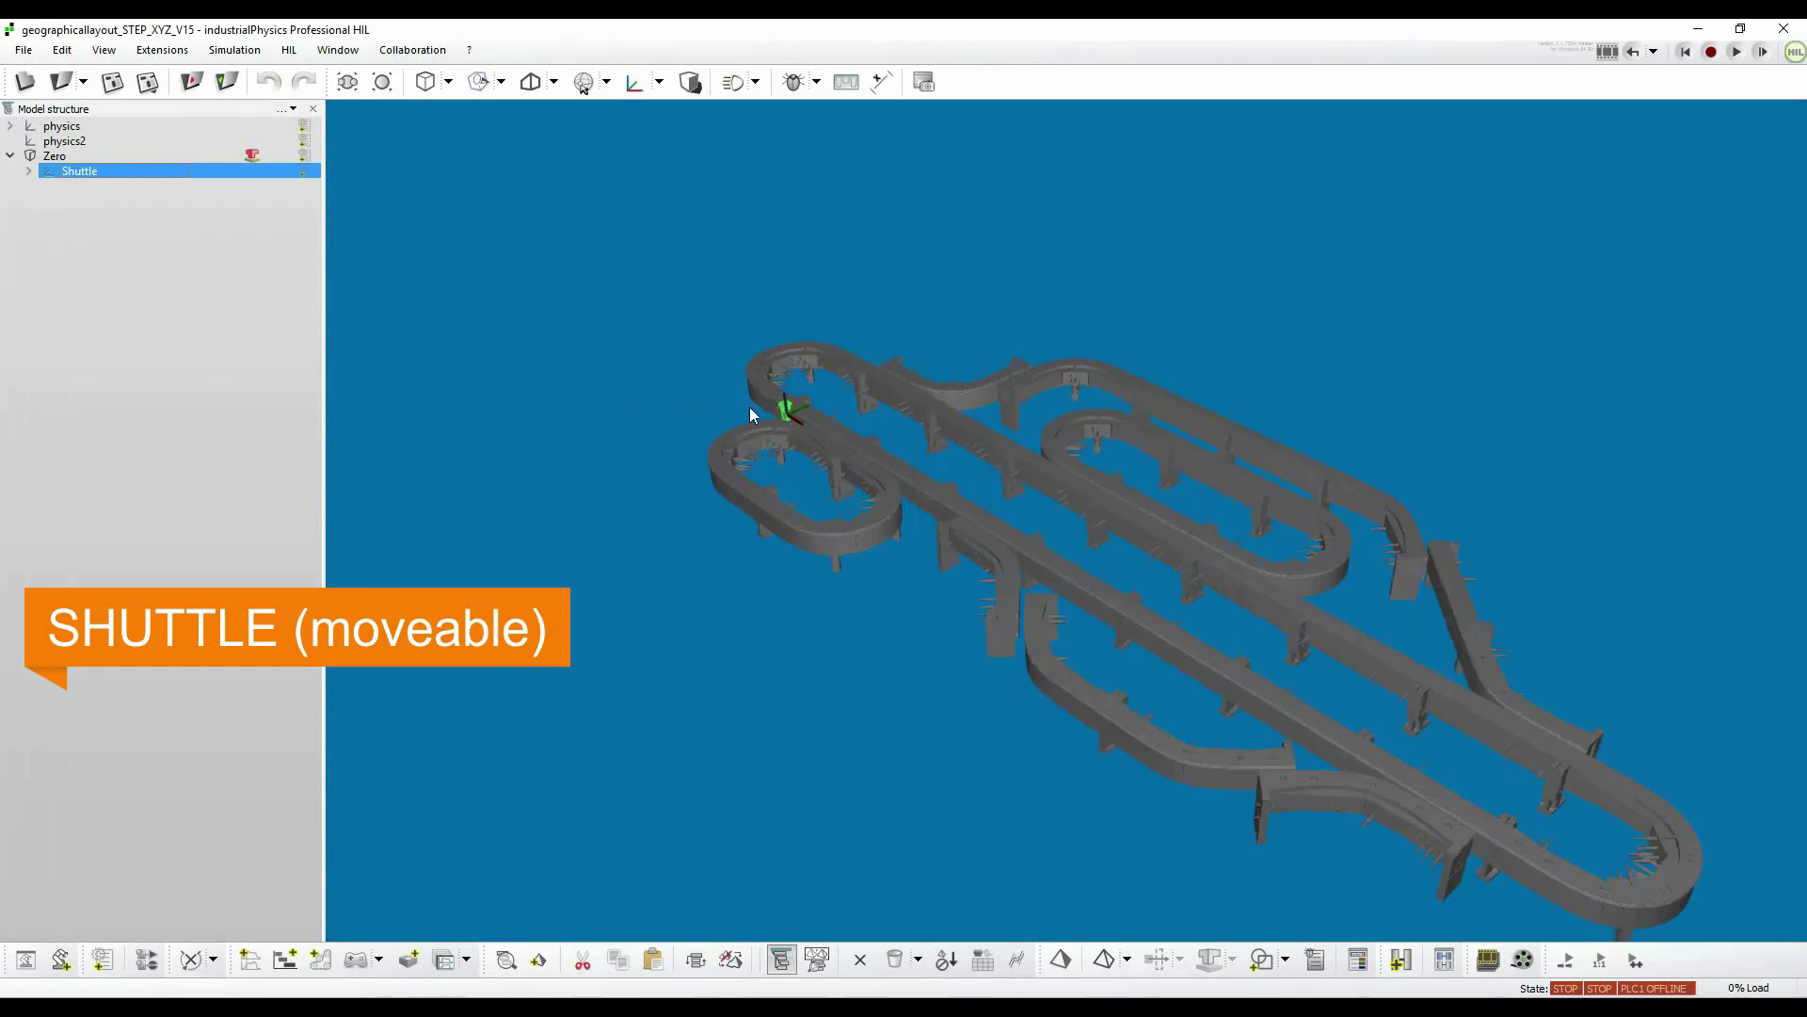
scroll(765, 414, "up", 5)
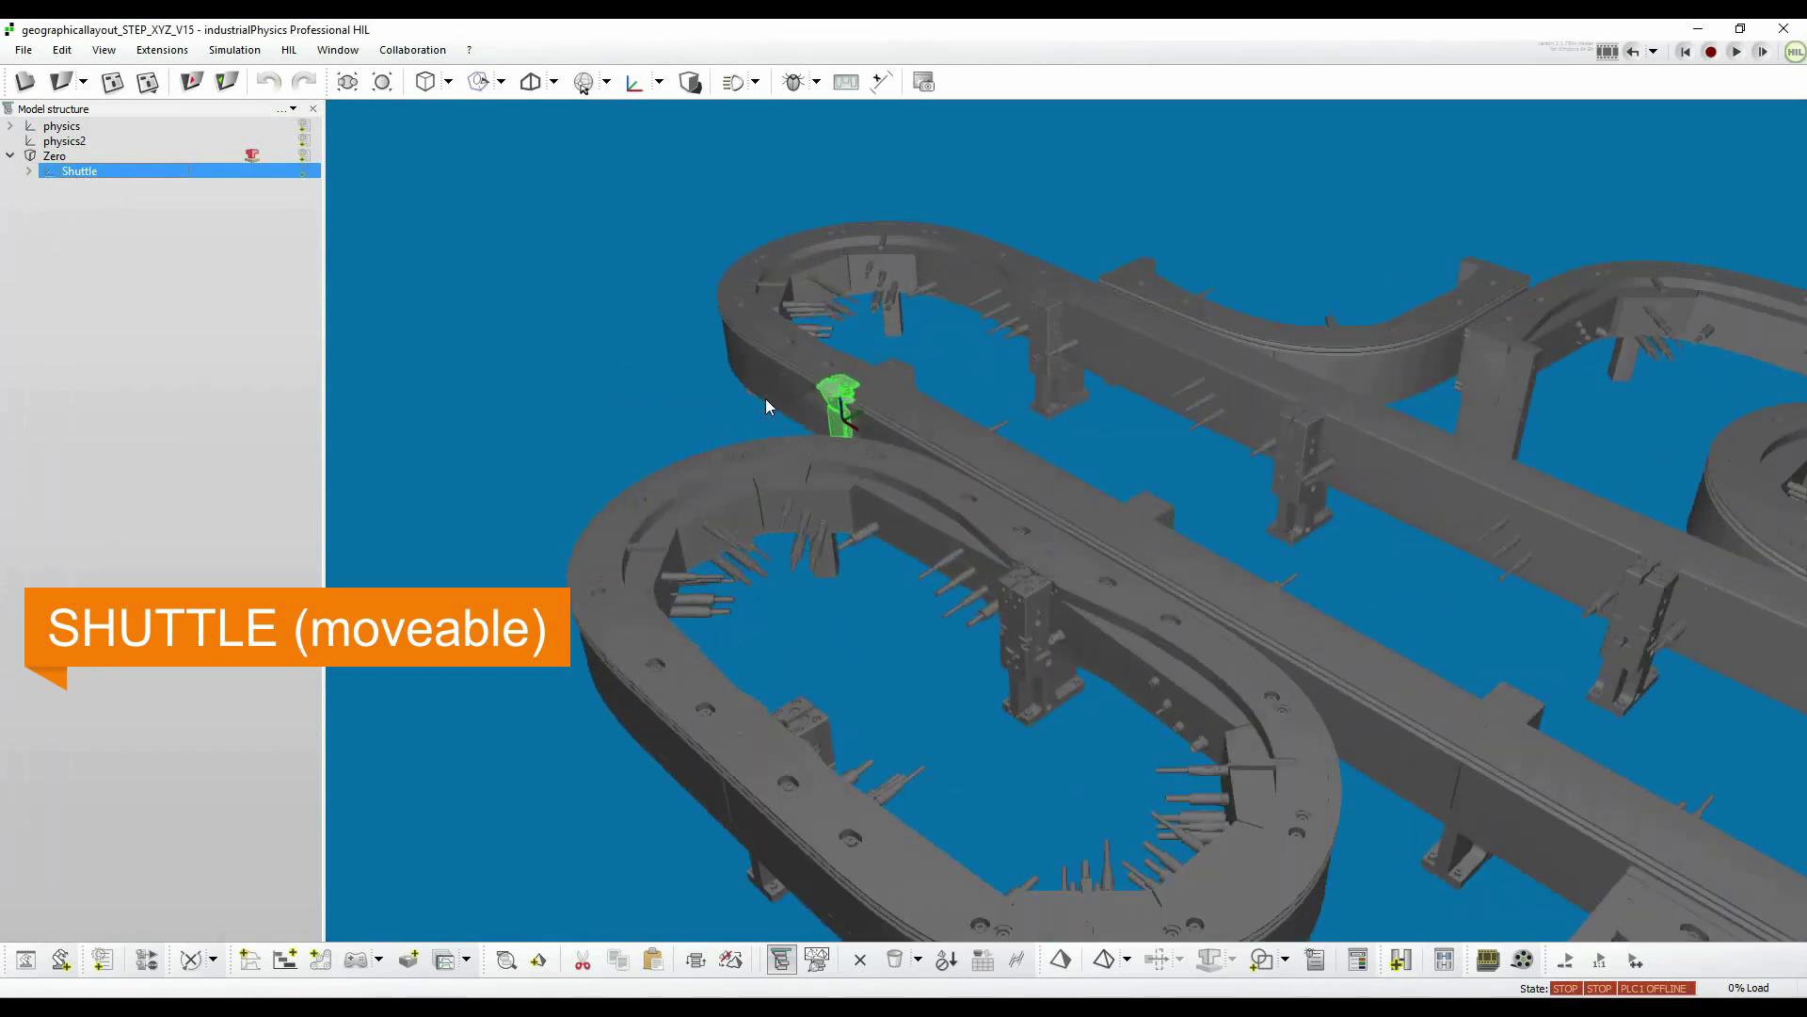
Add a ModelScript to the Shuttle from its component I/O tab.
right_click(98, 172)
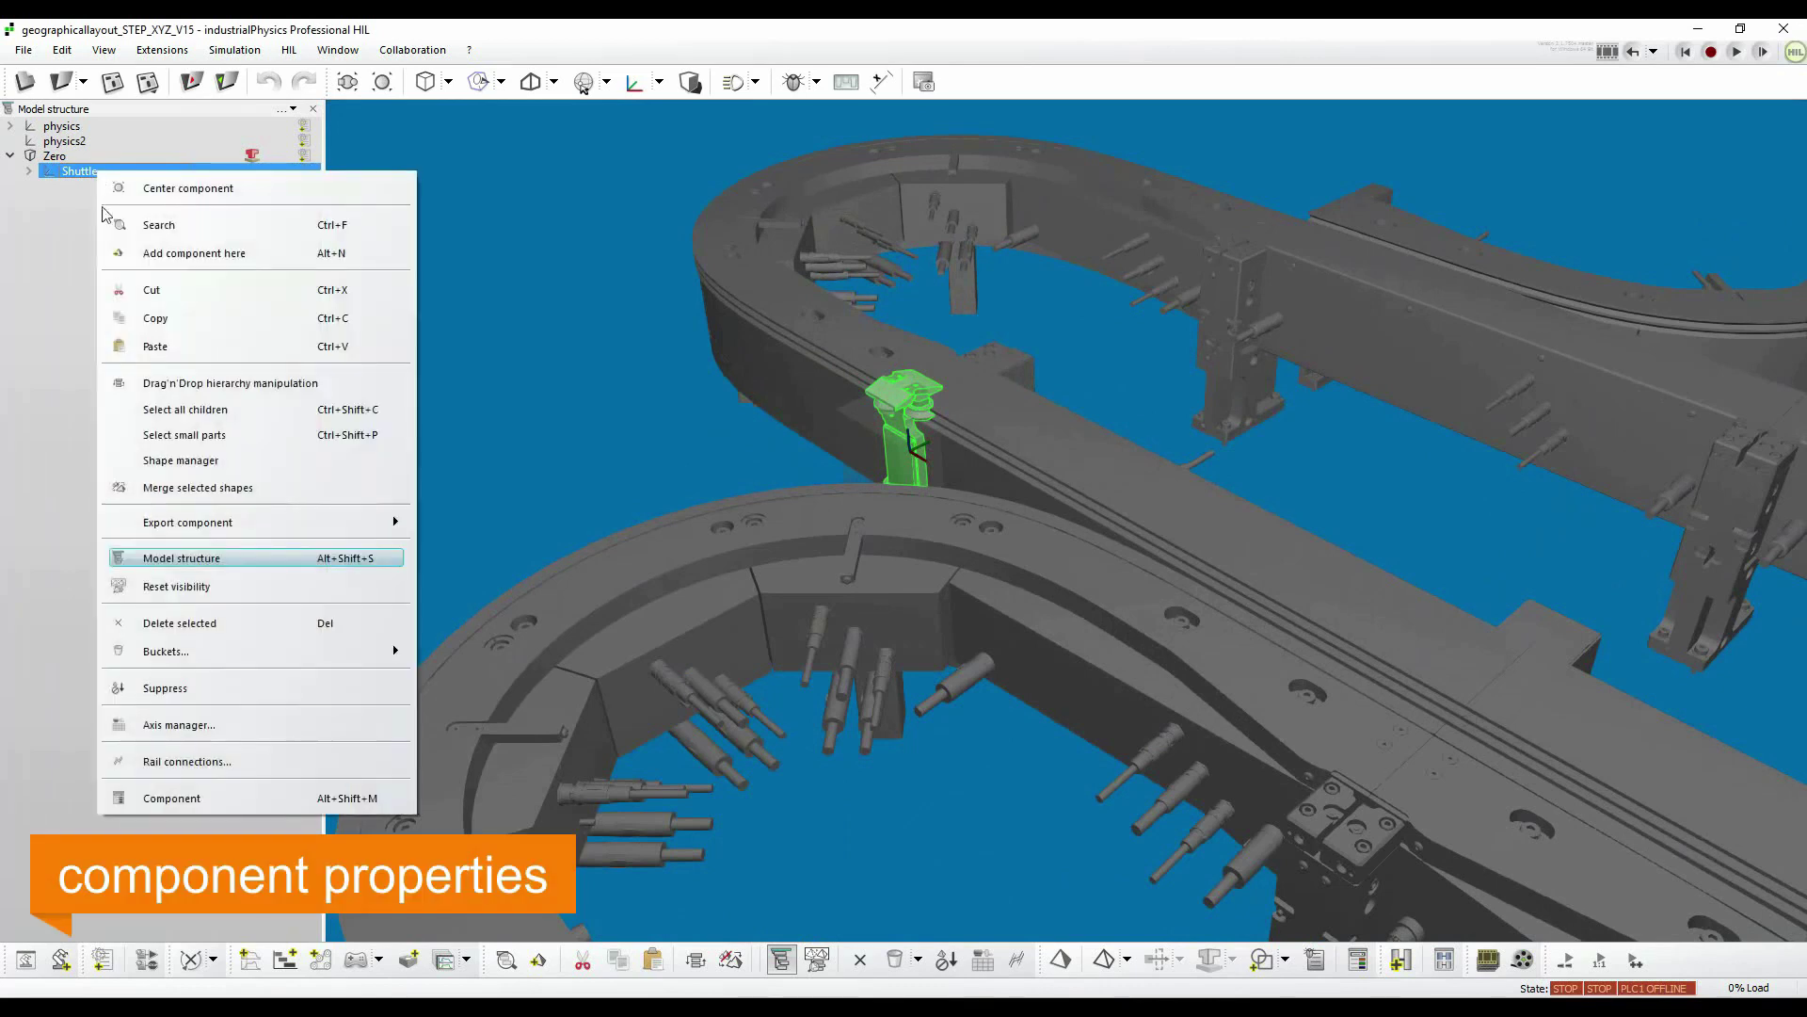
left_click(216, 797)
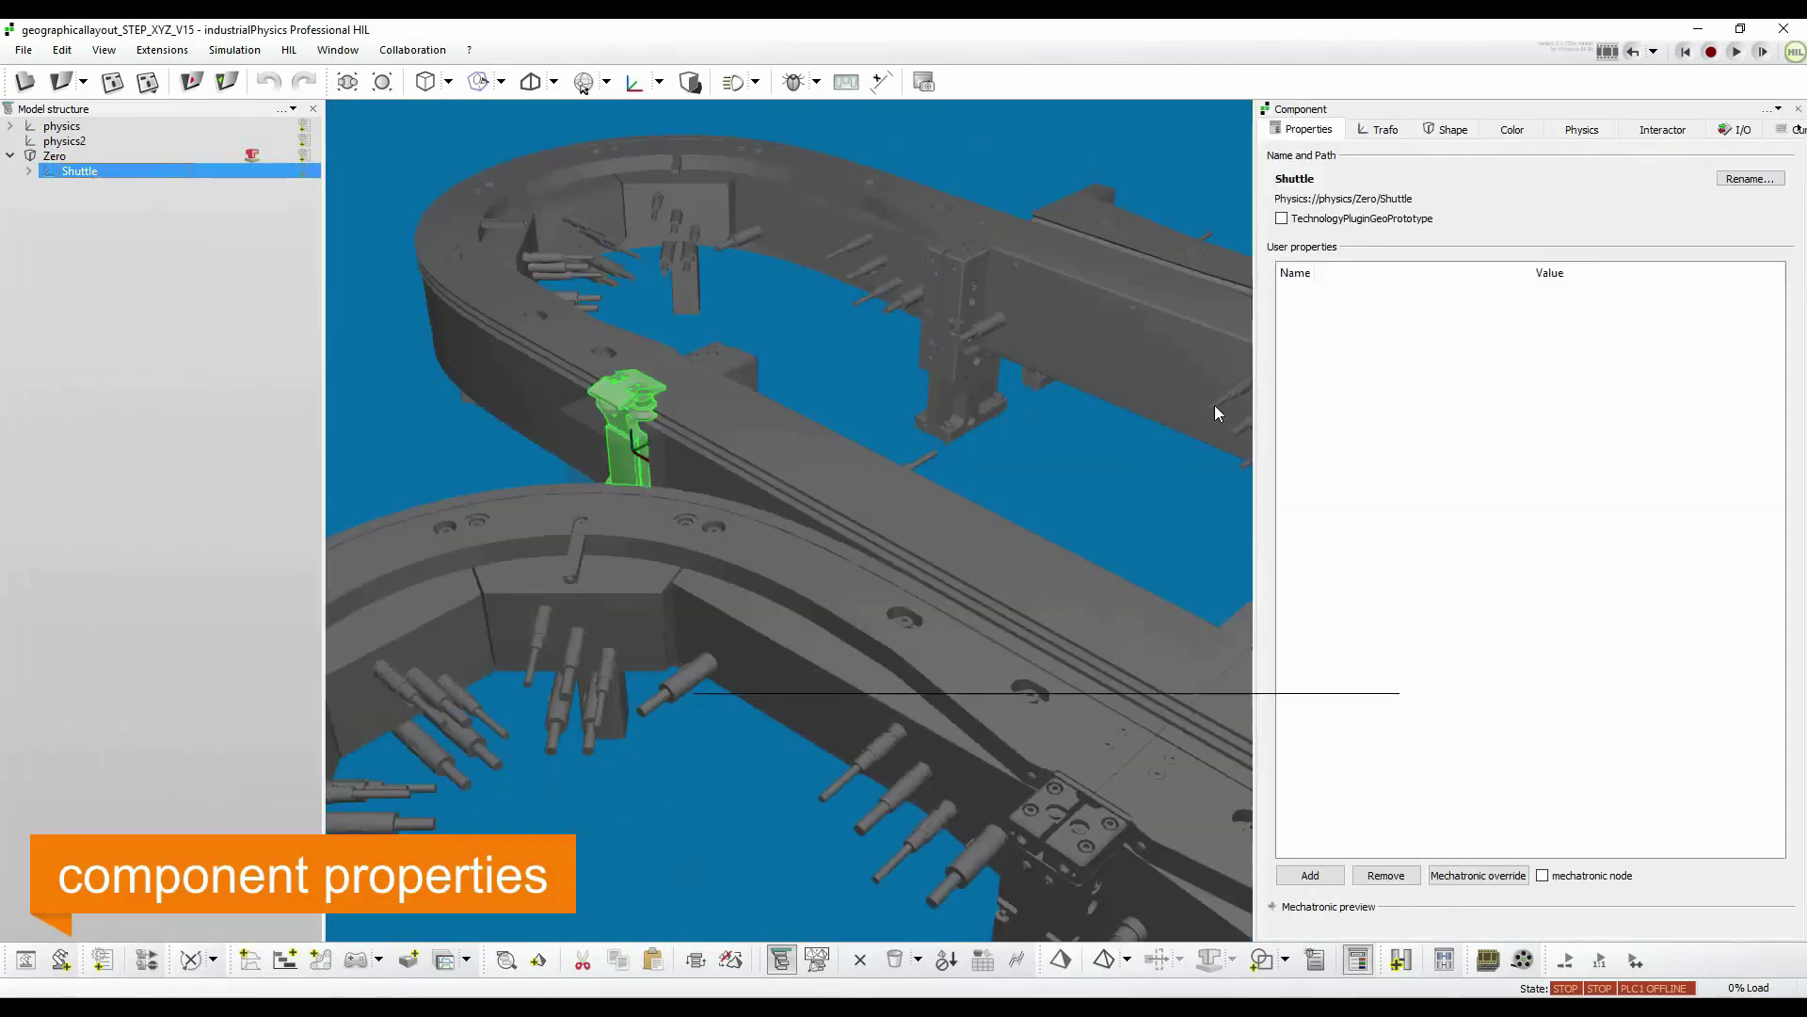
left_click(1738, 130)
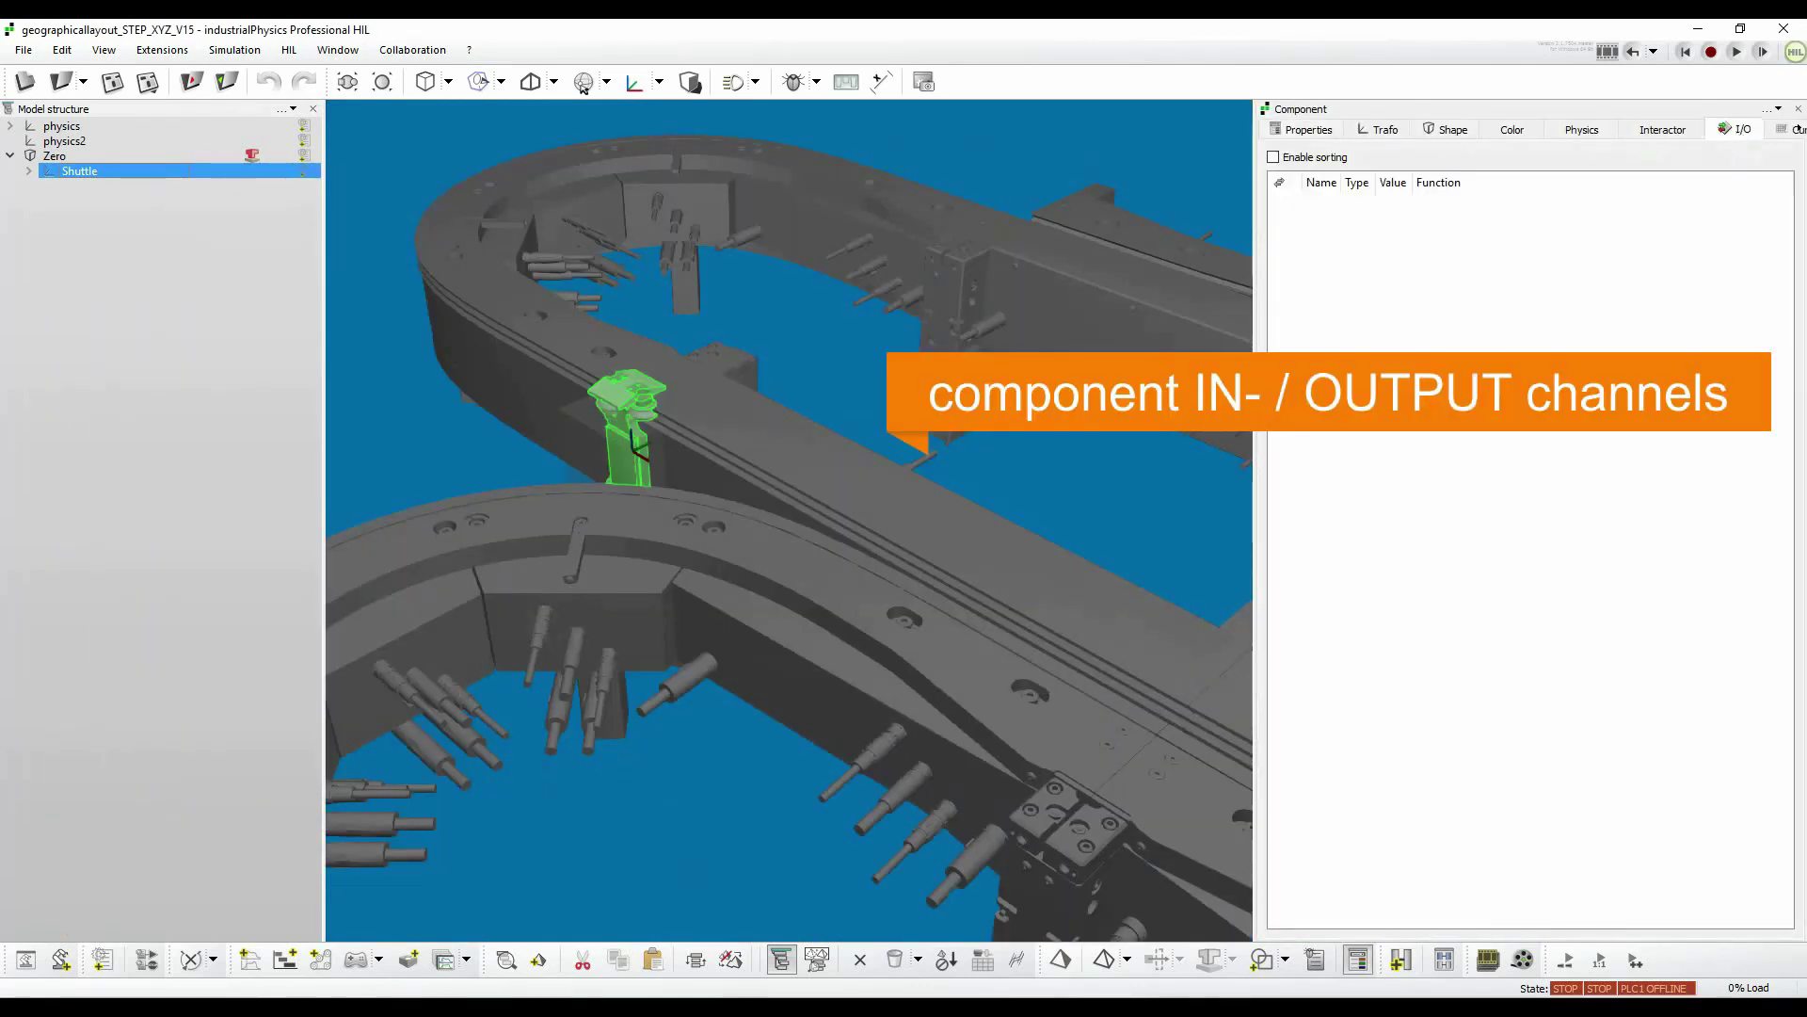
left_click(103, 962)
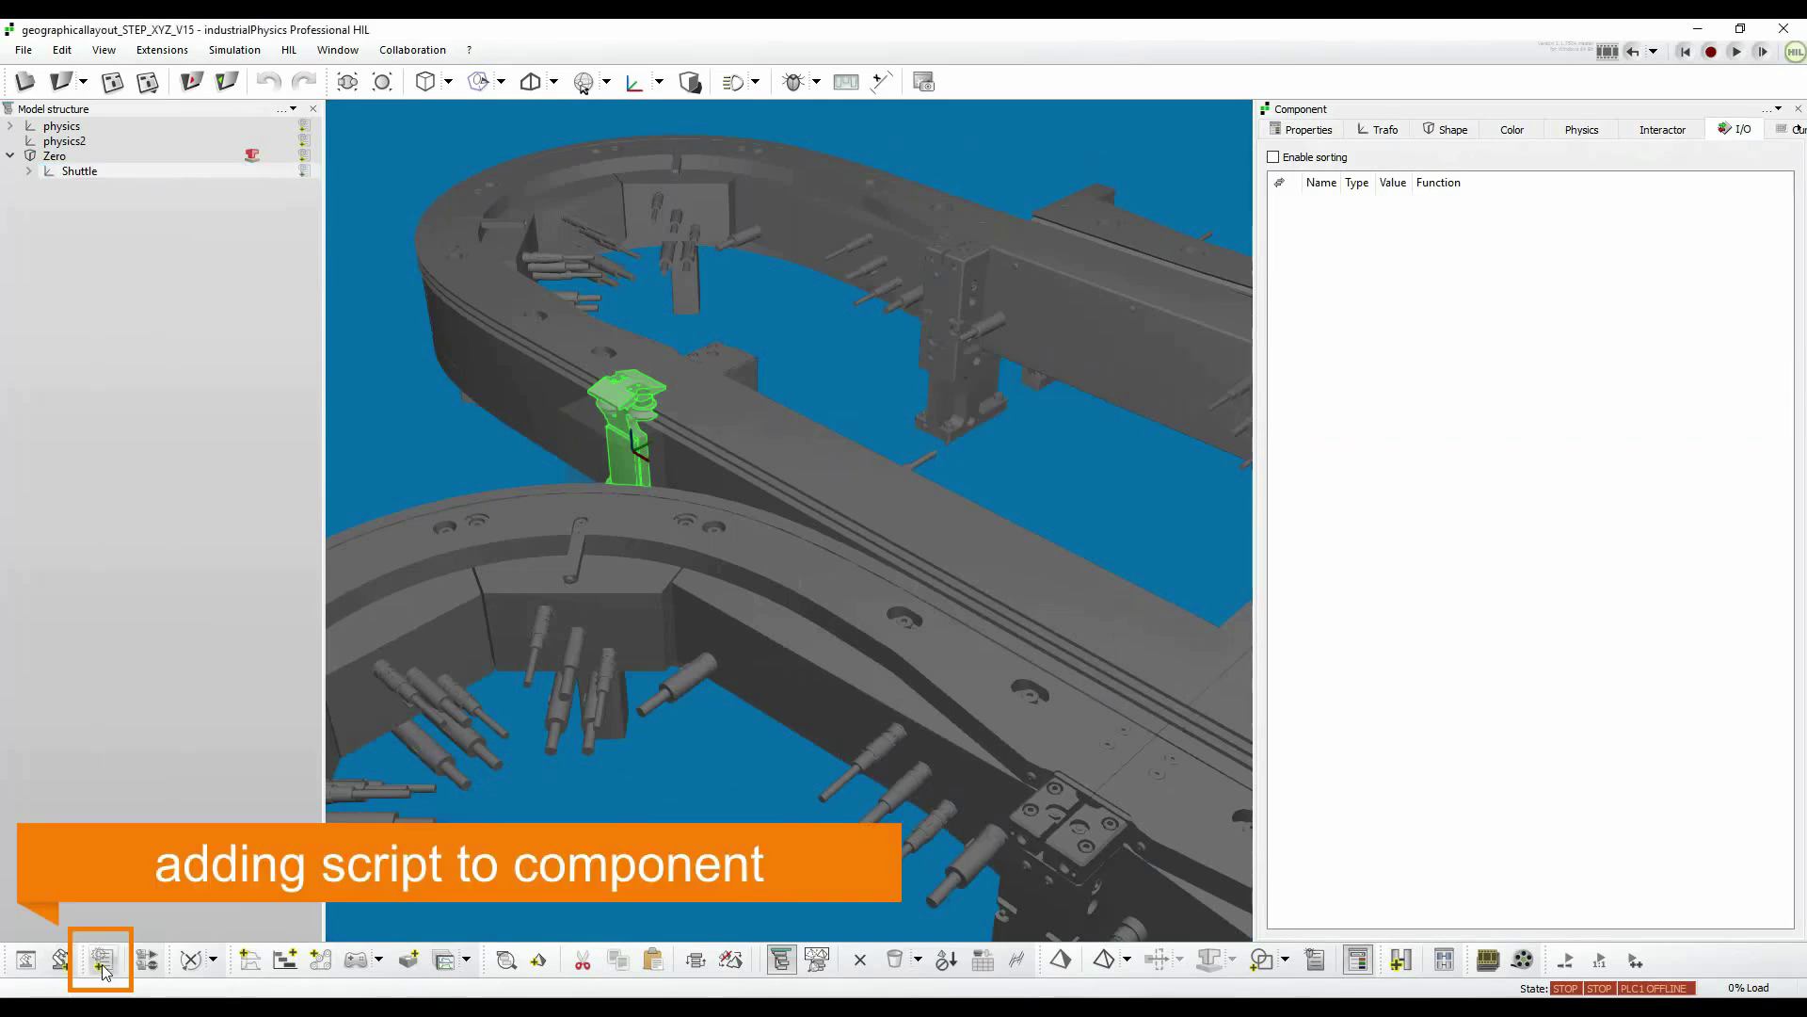
Insert the script structure and an INPUT constant pos_x, then embed and compile.
left_click(803, 396)
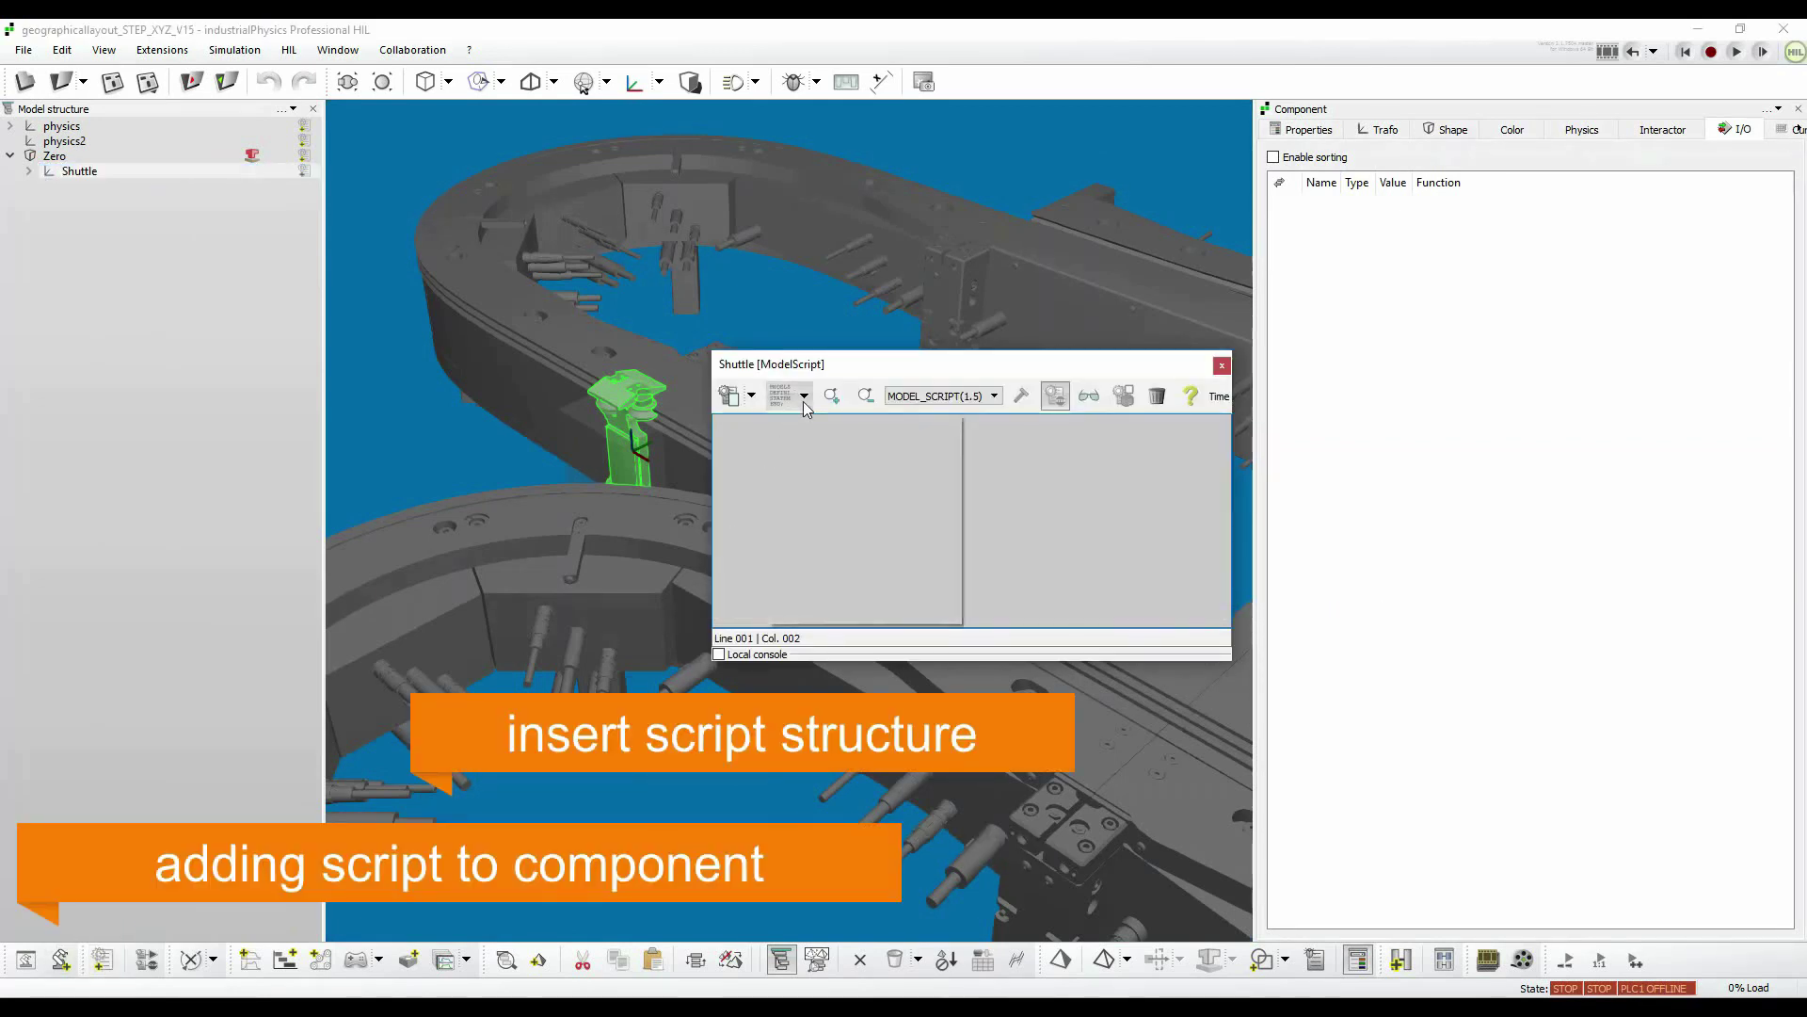
left_click(816, 435)
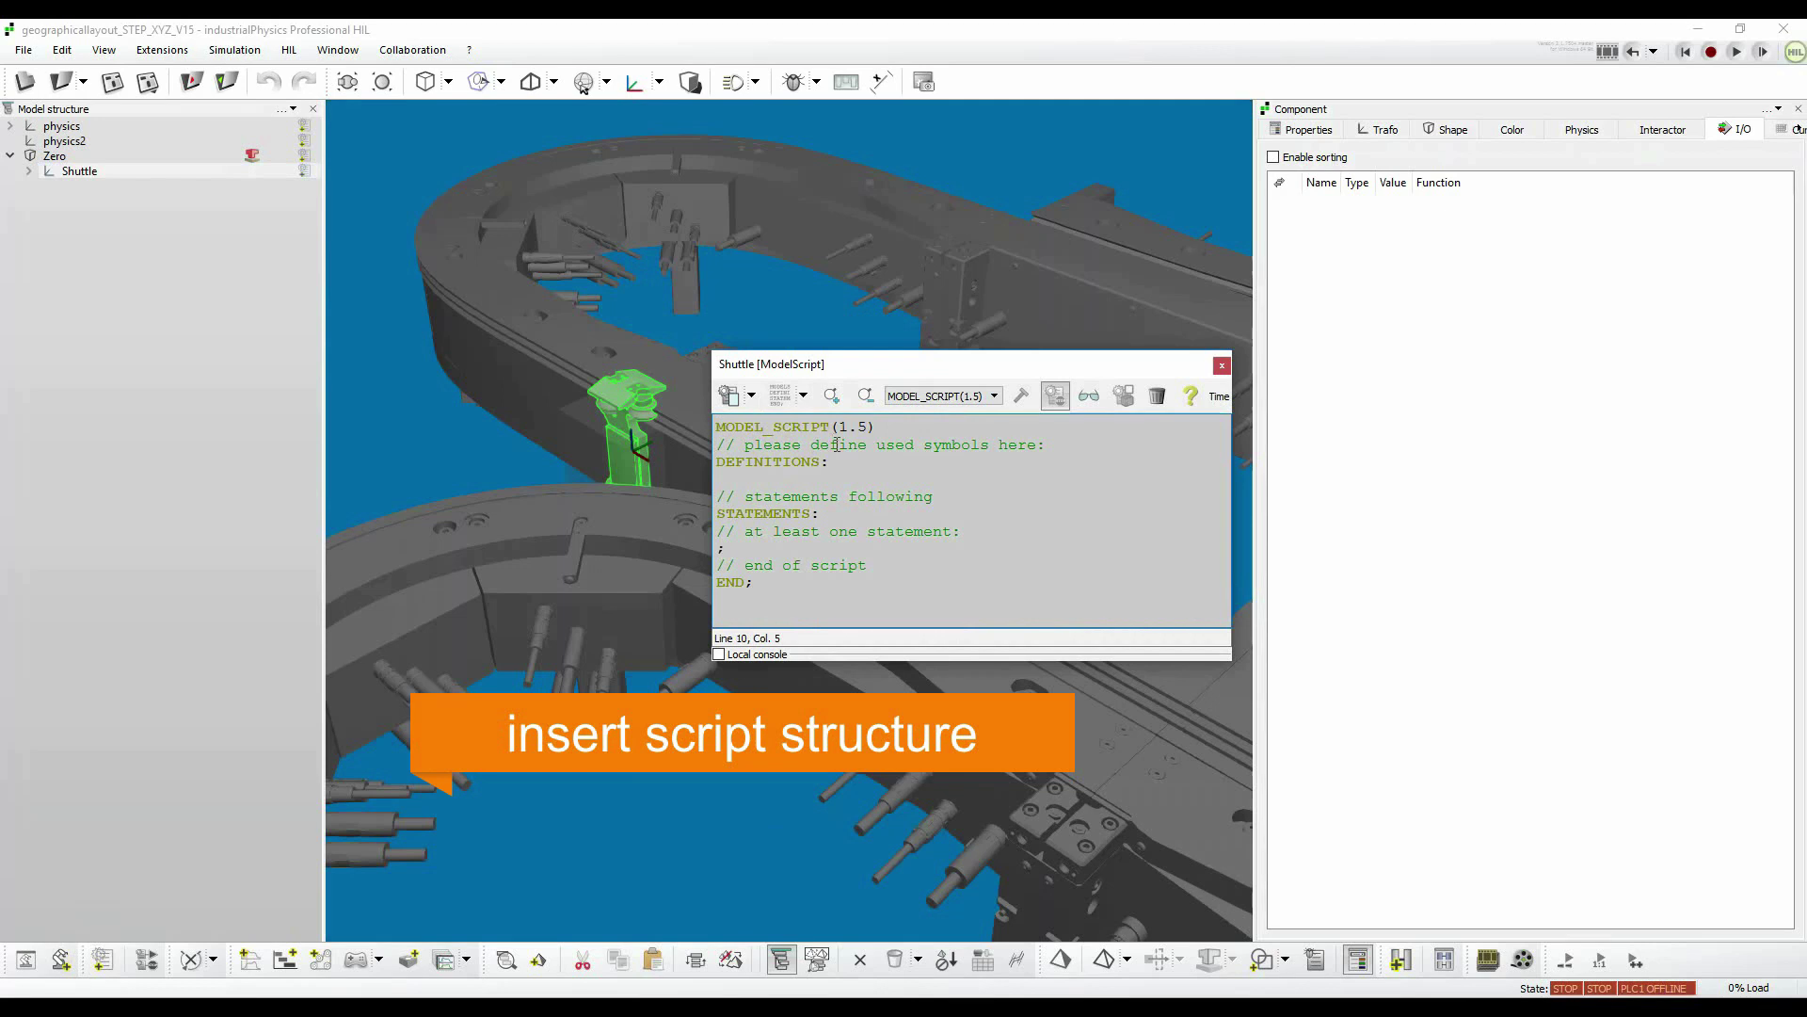
left_click(871, 476)
left_click(805, 397)
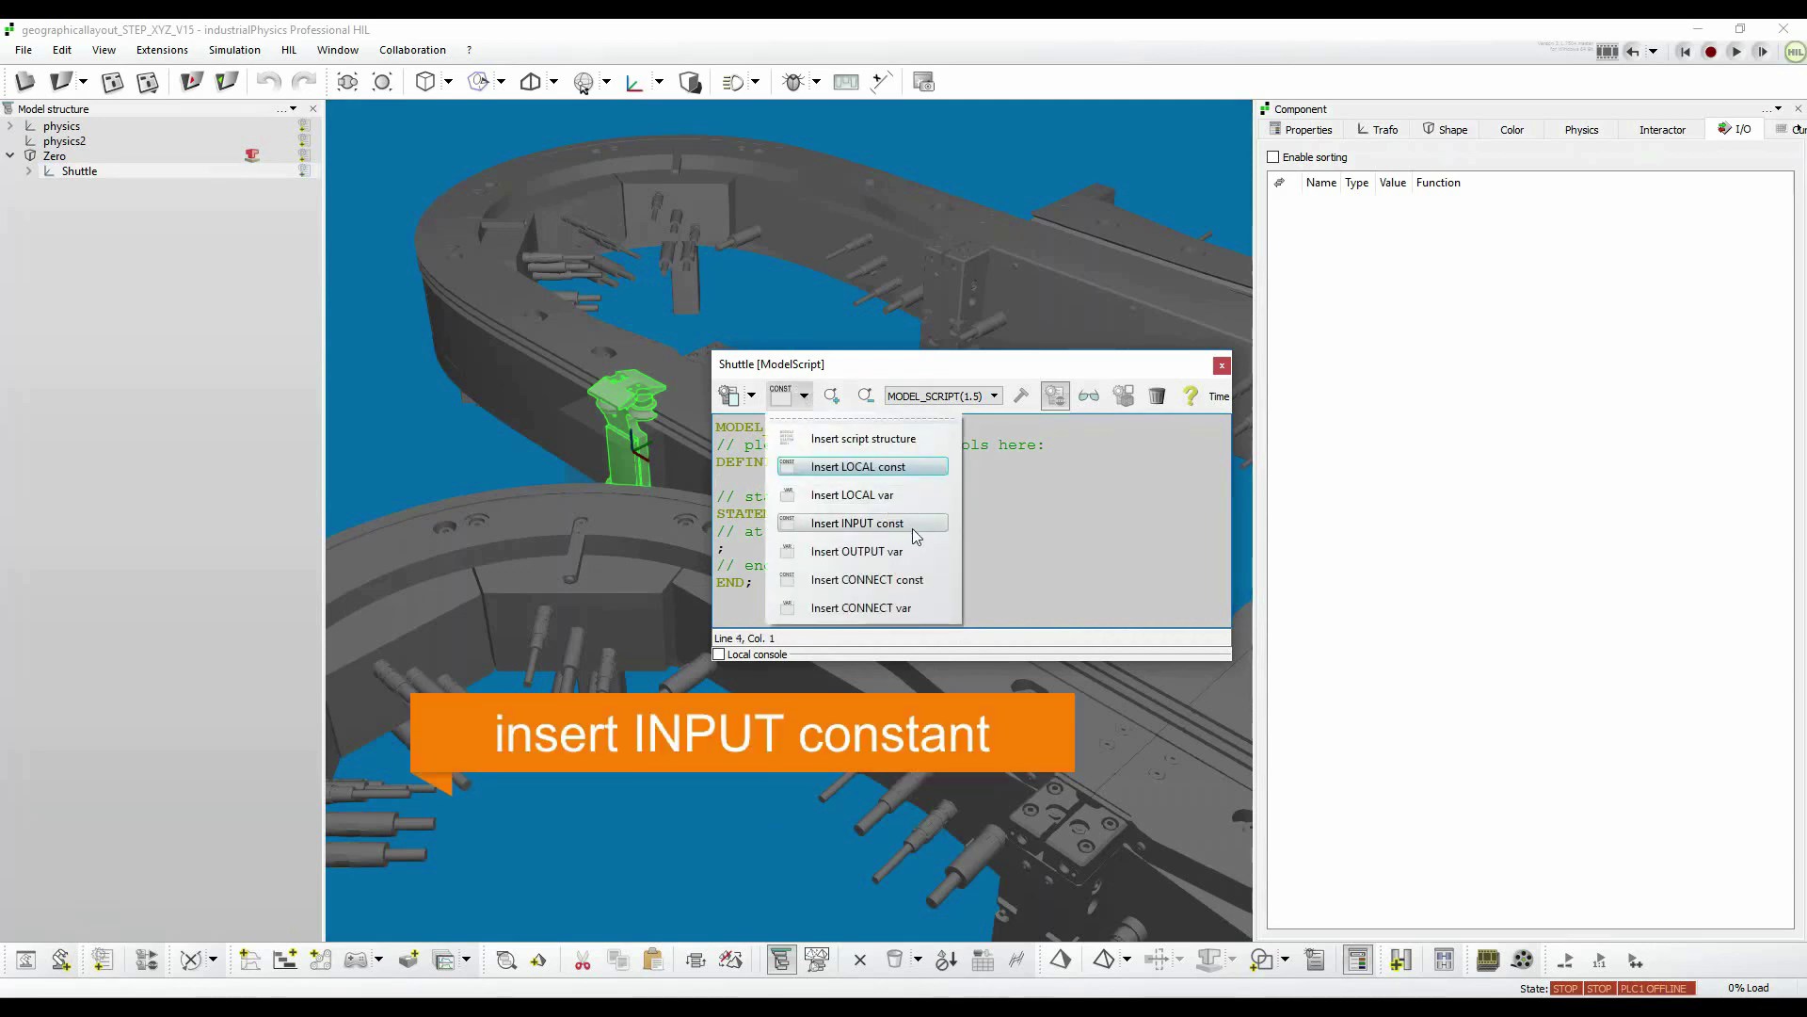
left_click(915, 529)
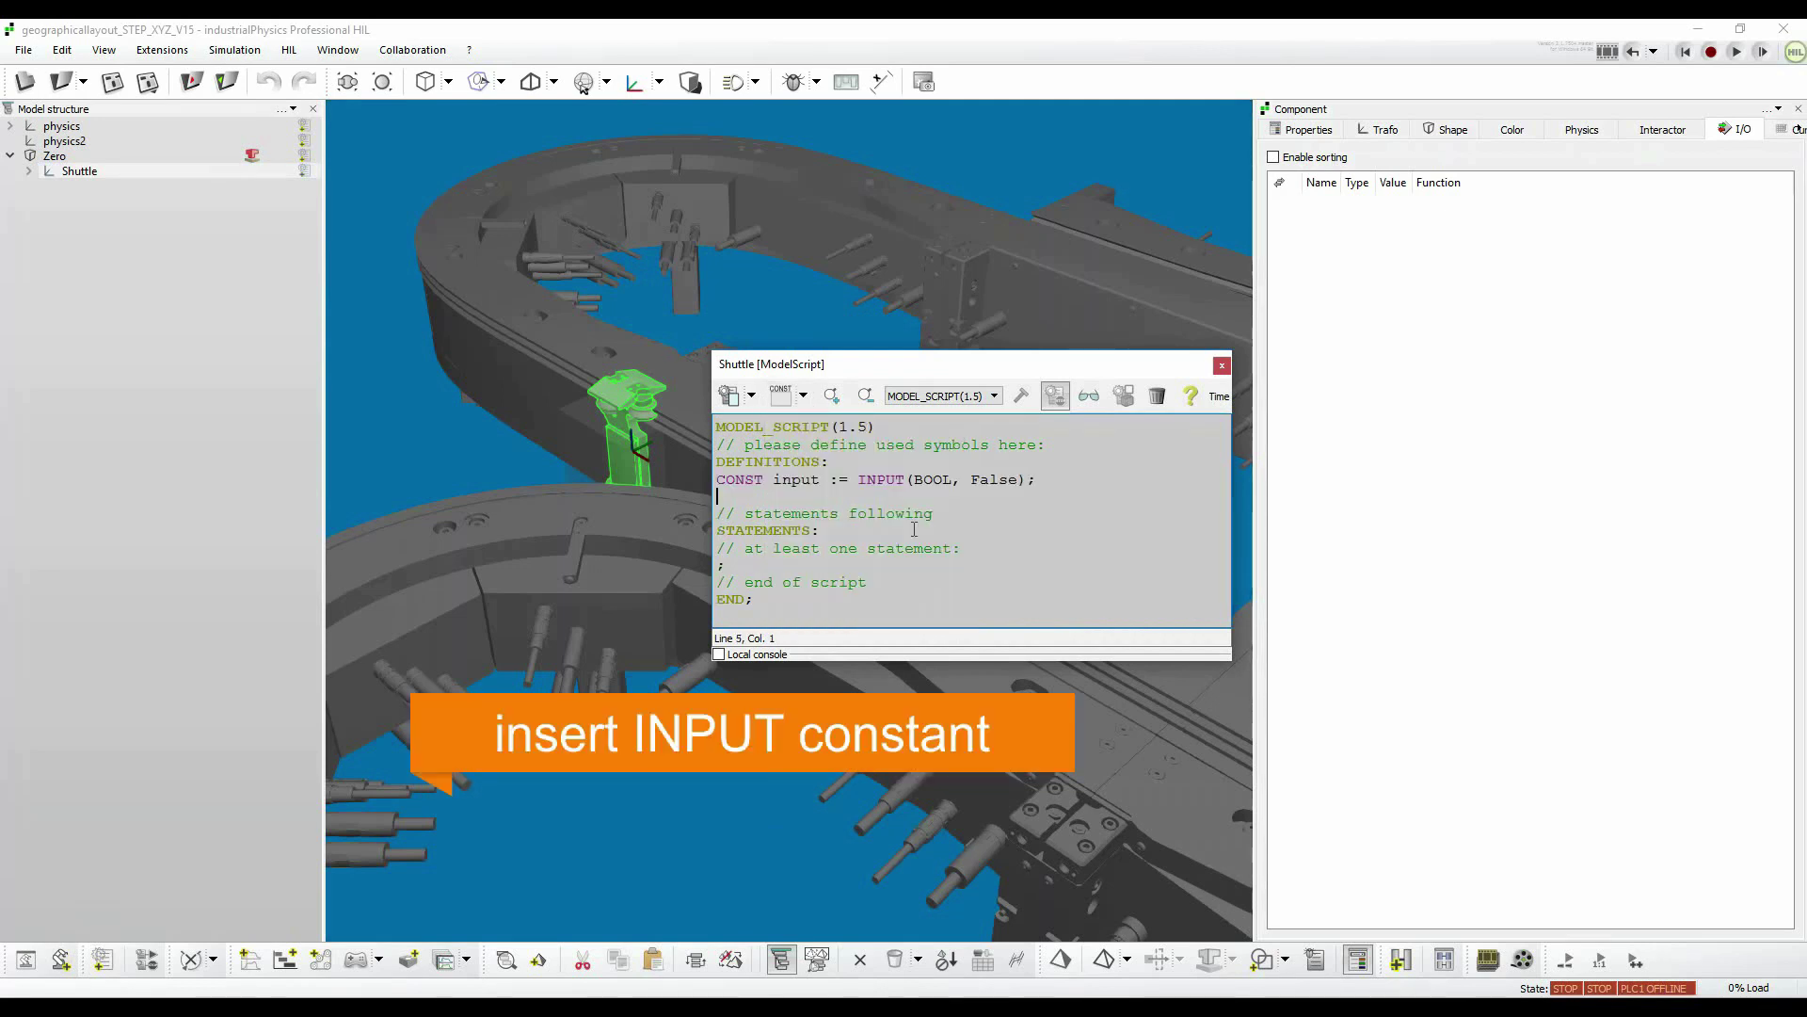
left_click(750, 397)
left_click(761, 443)
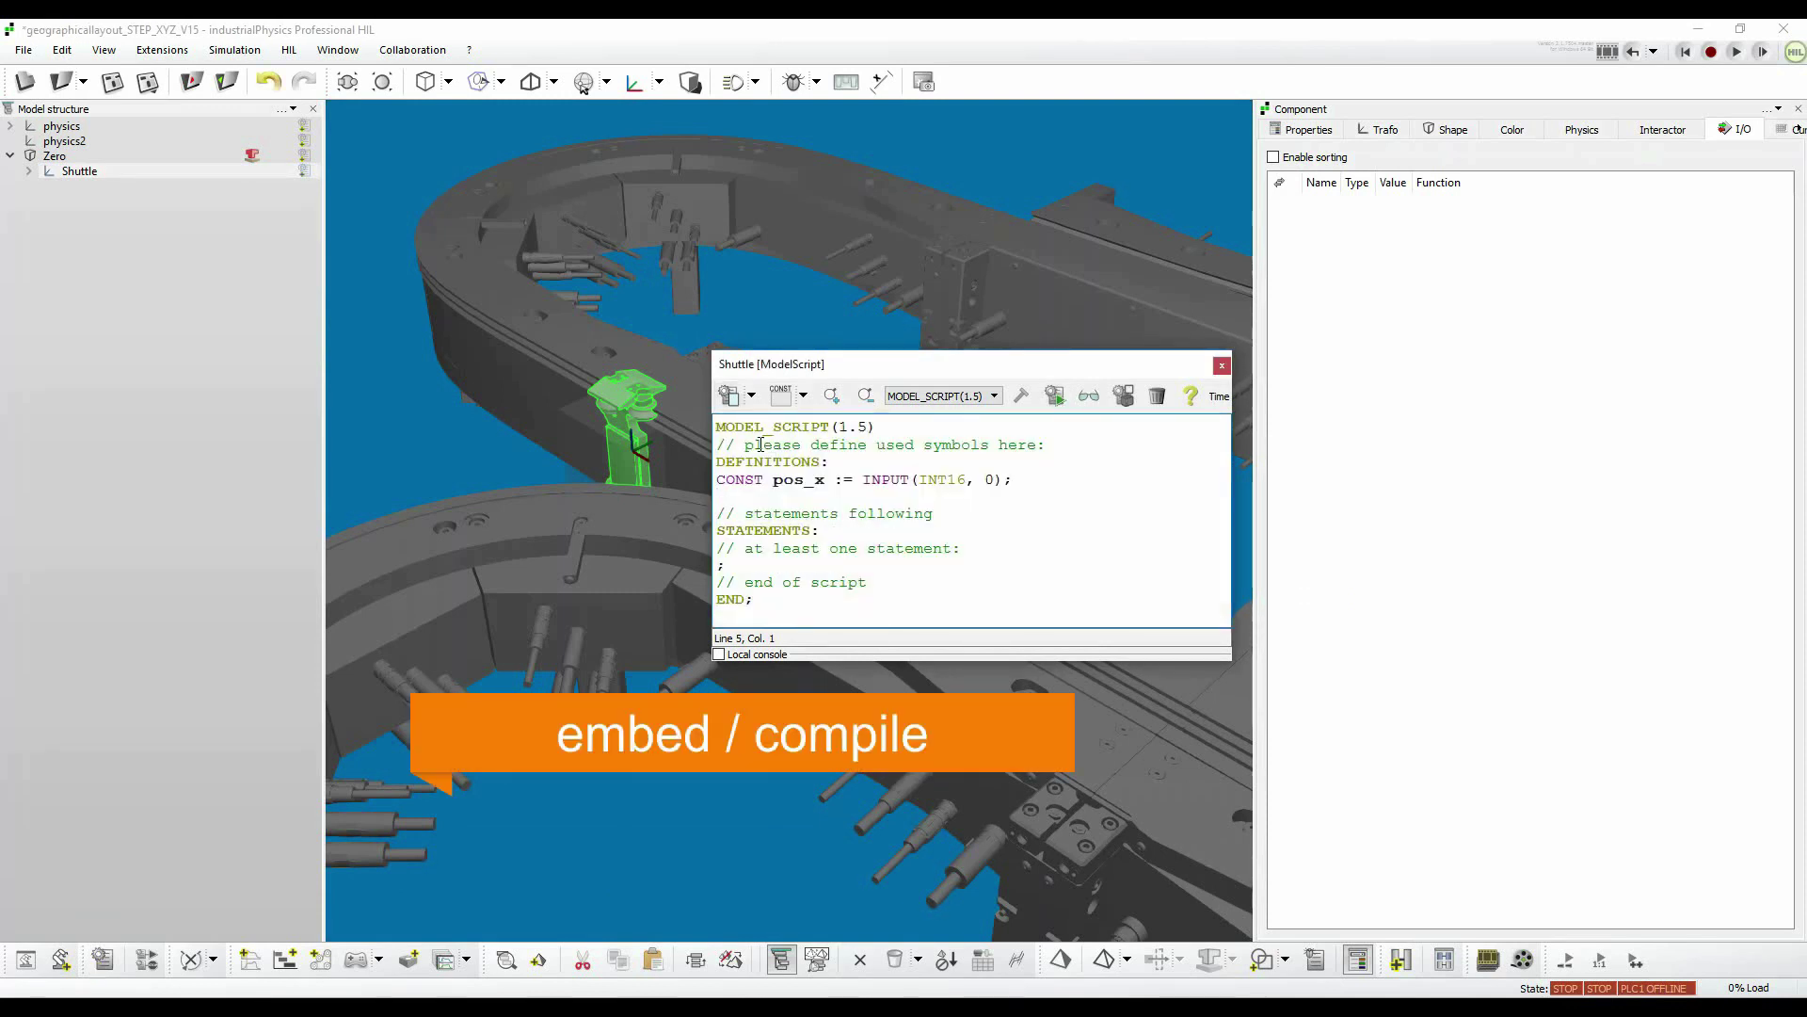
Enable Modify Transformations and Use trafo drive on the Shuttle to add a TrafoDrive channel.
left_click(47, 158)
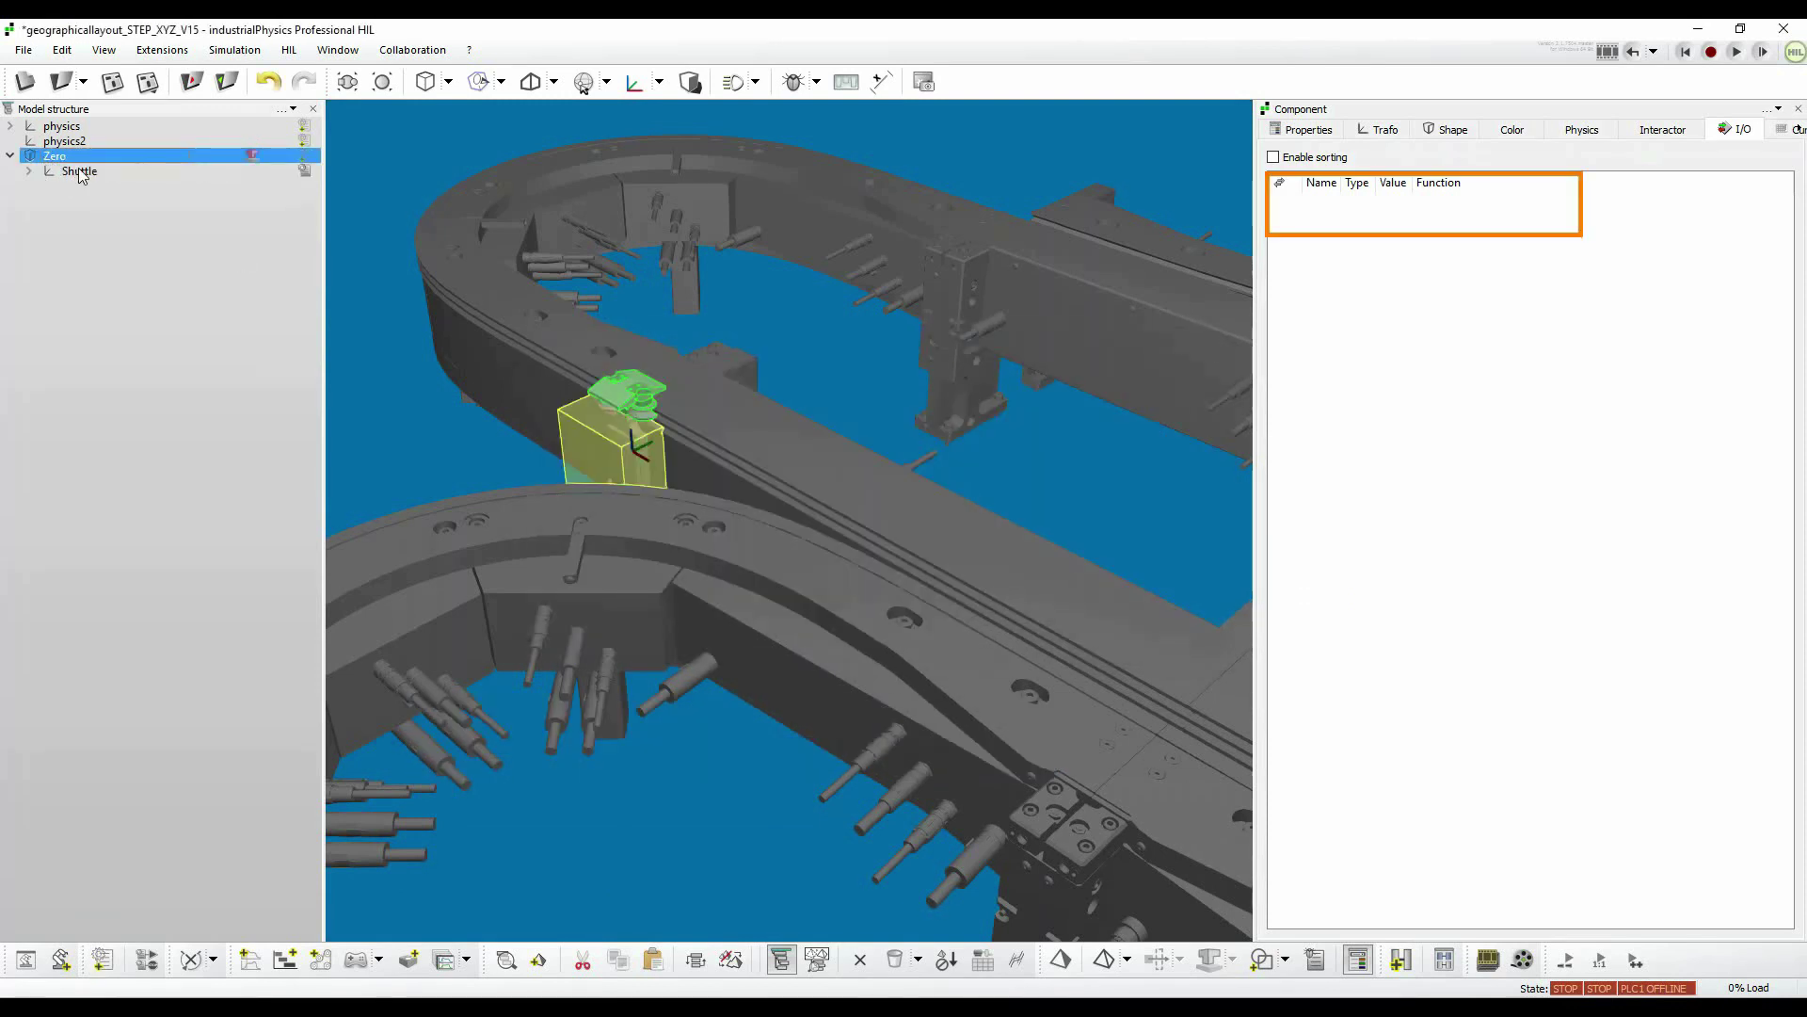
left_click(81, 172)
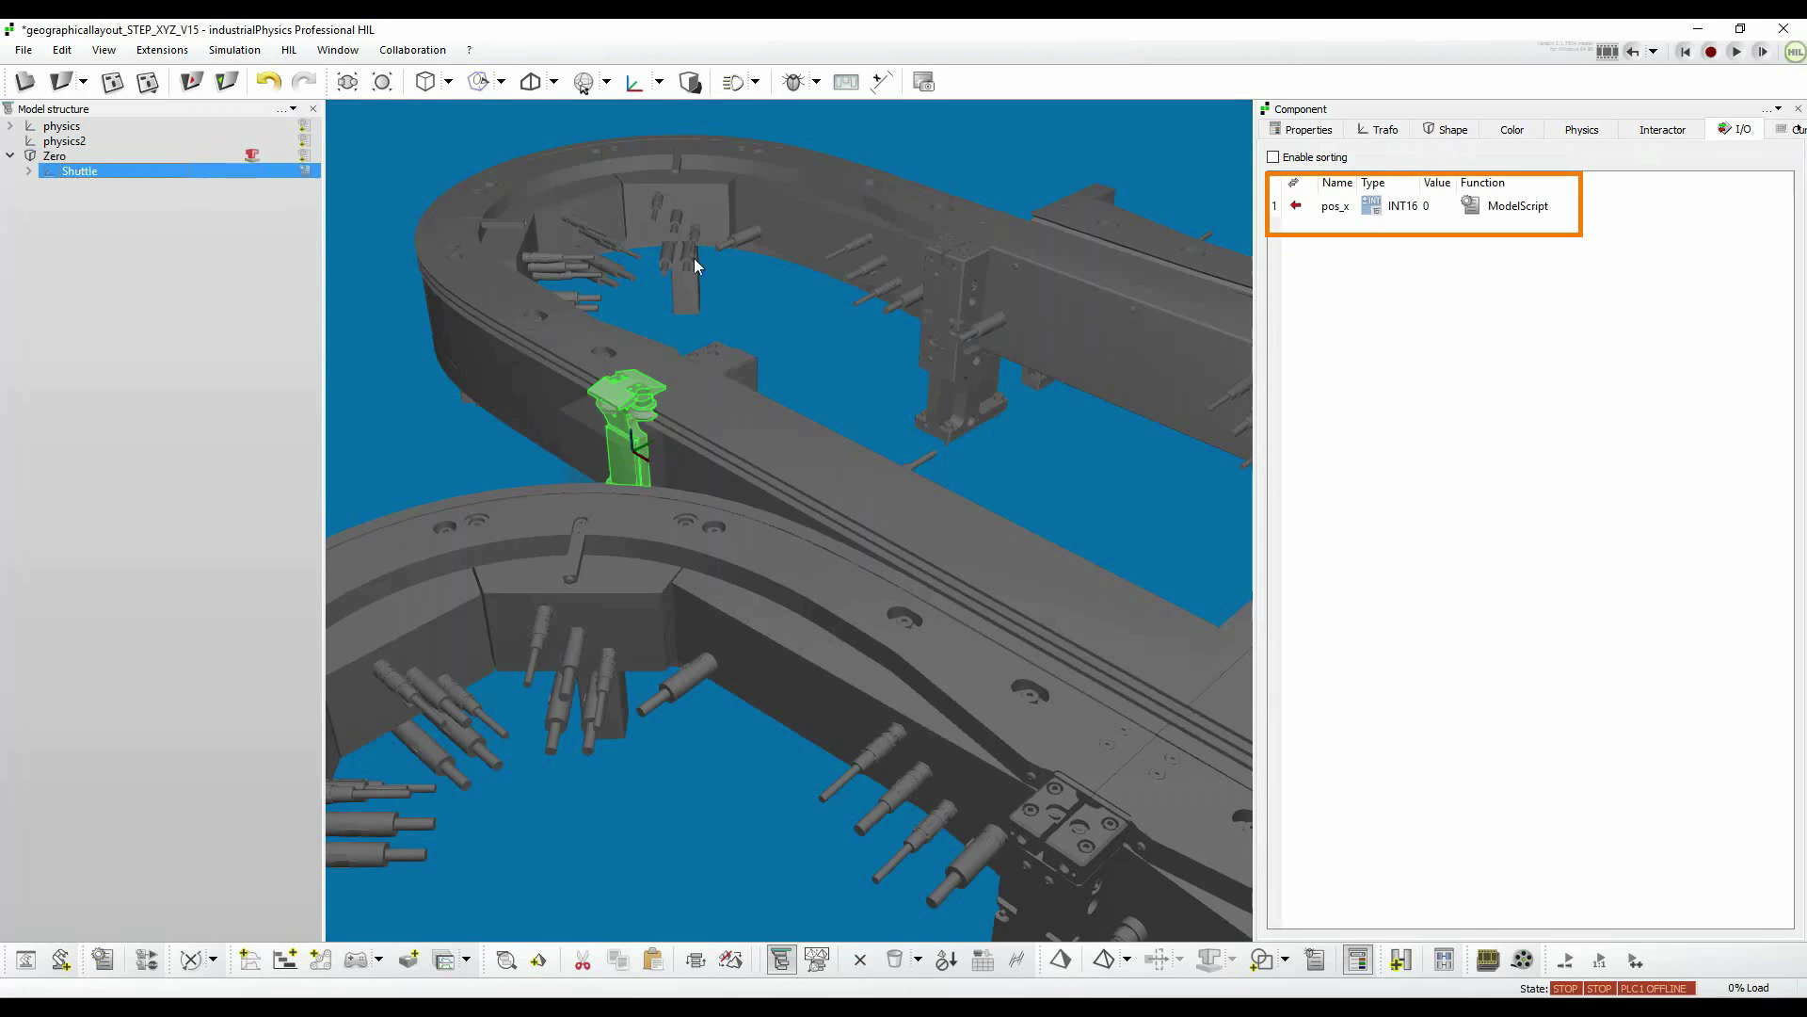
left_click(1383, 132)
left_click(1274, 263)
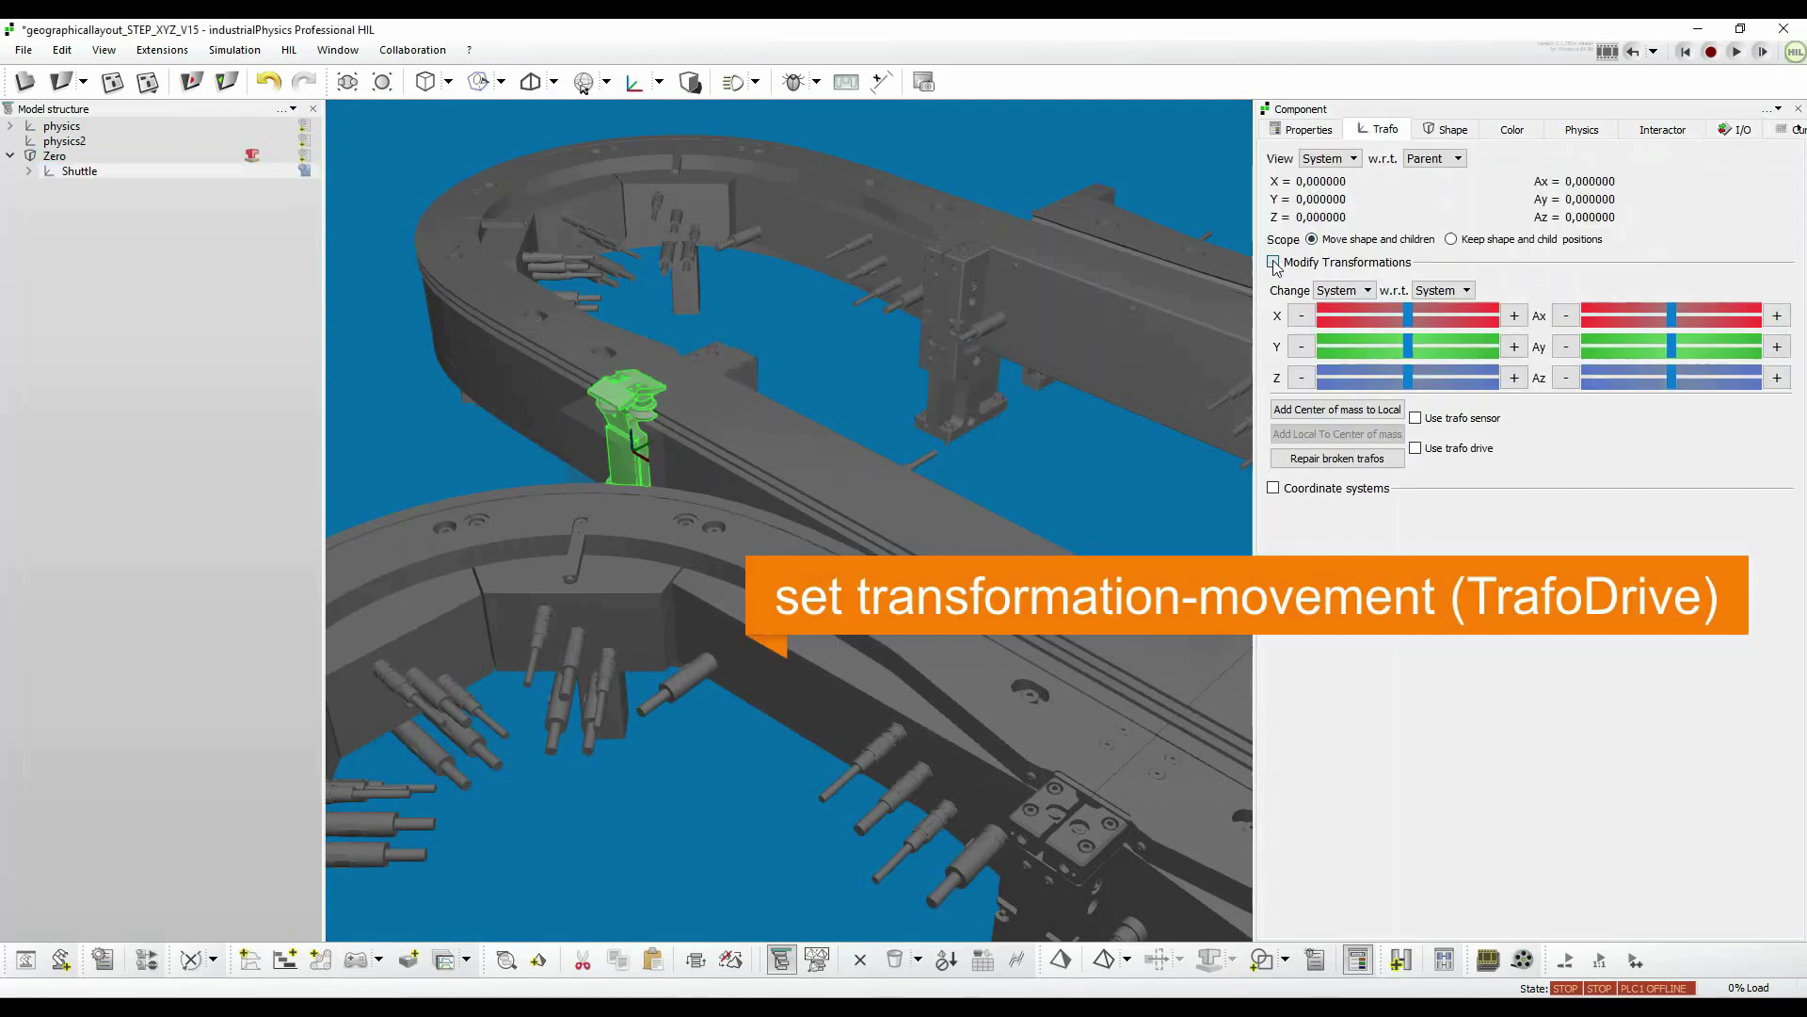
left_click(1416, 450)
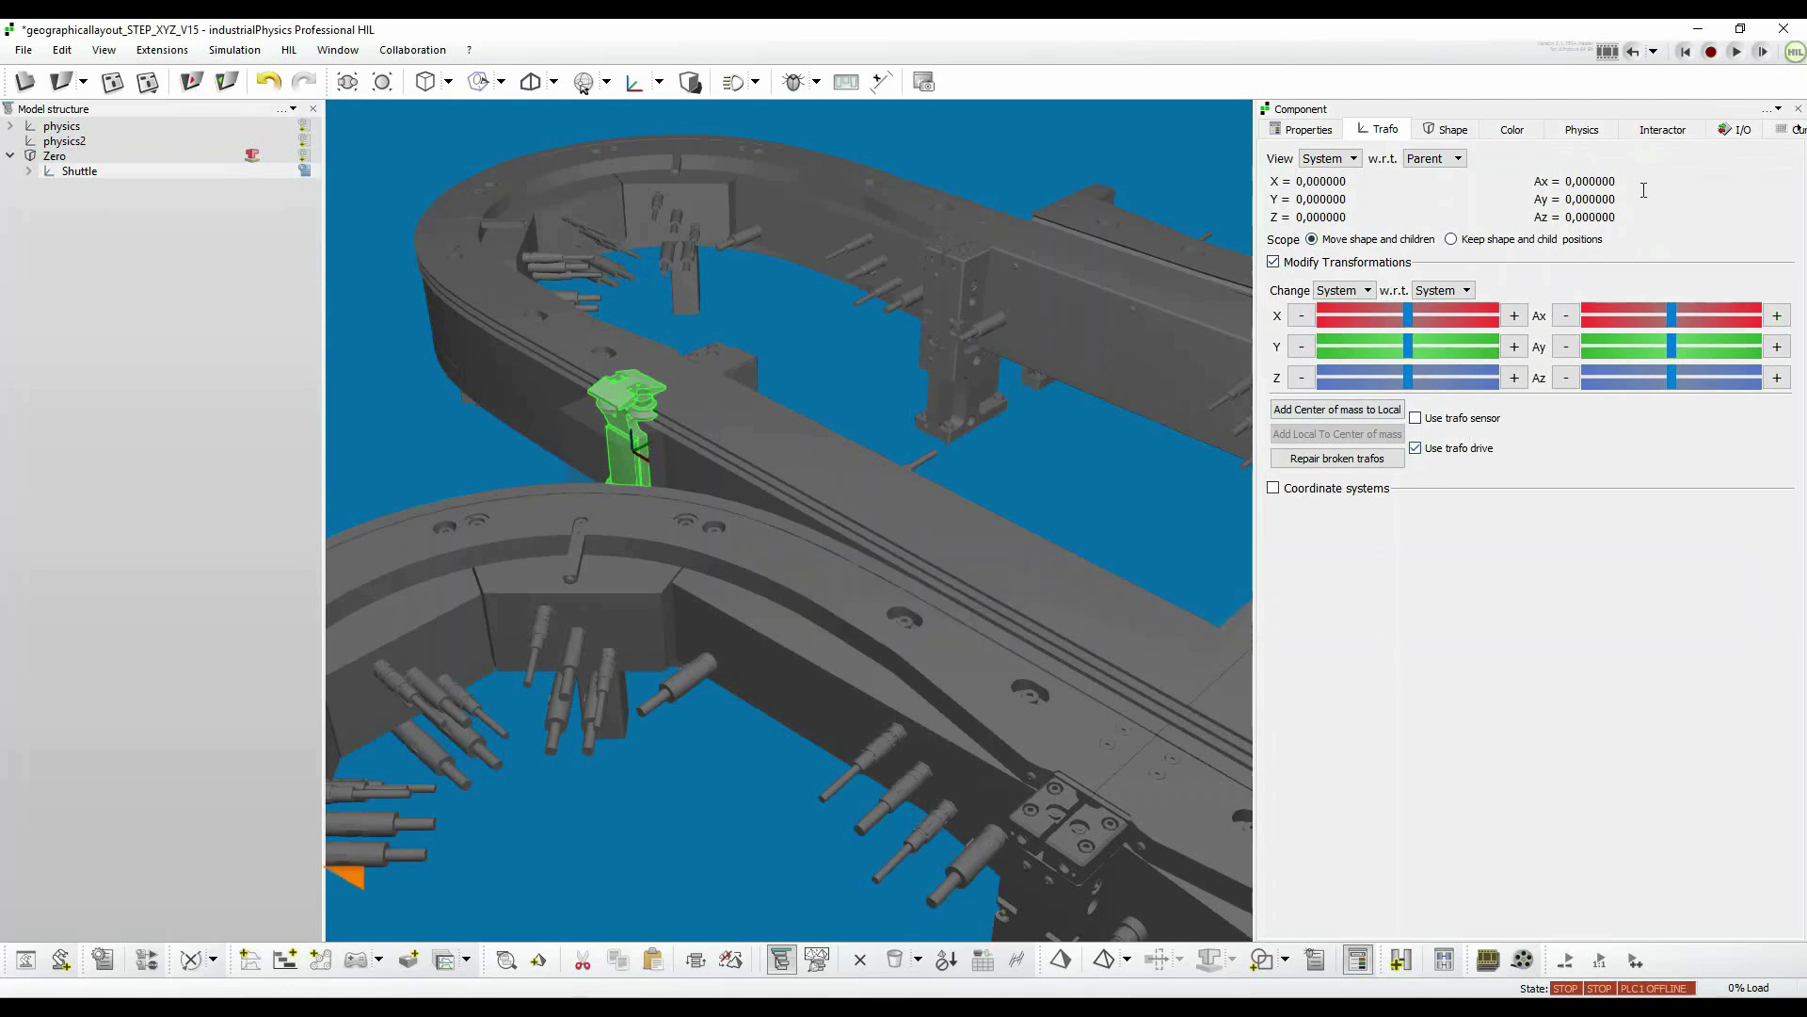
left_click(1732, 133)
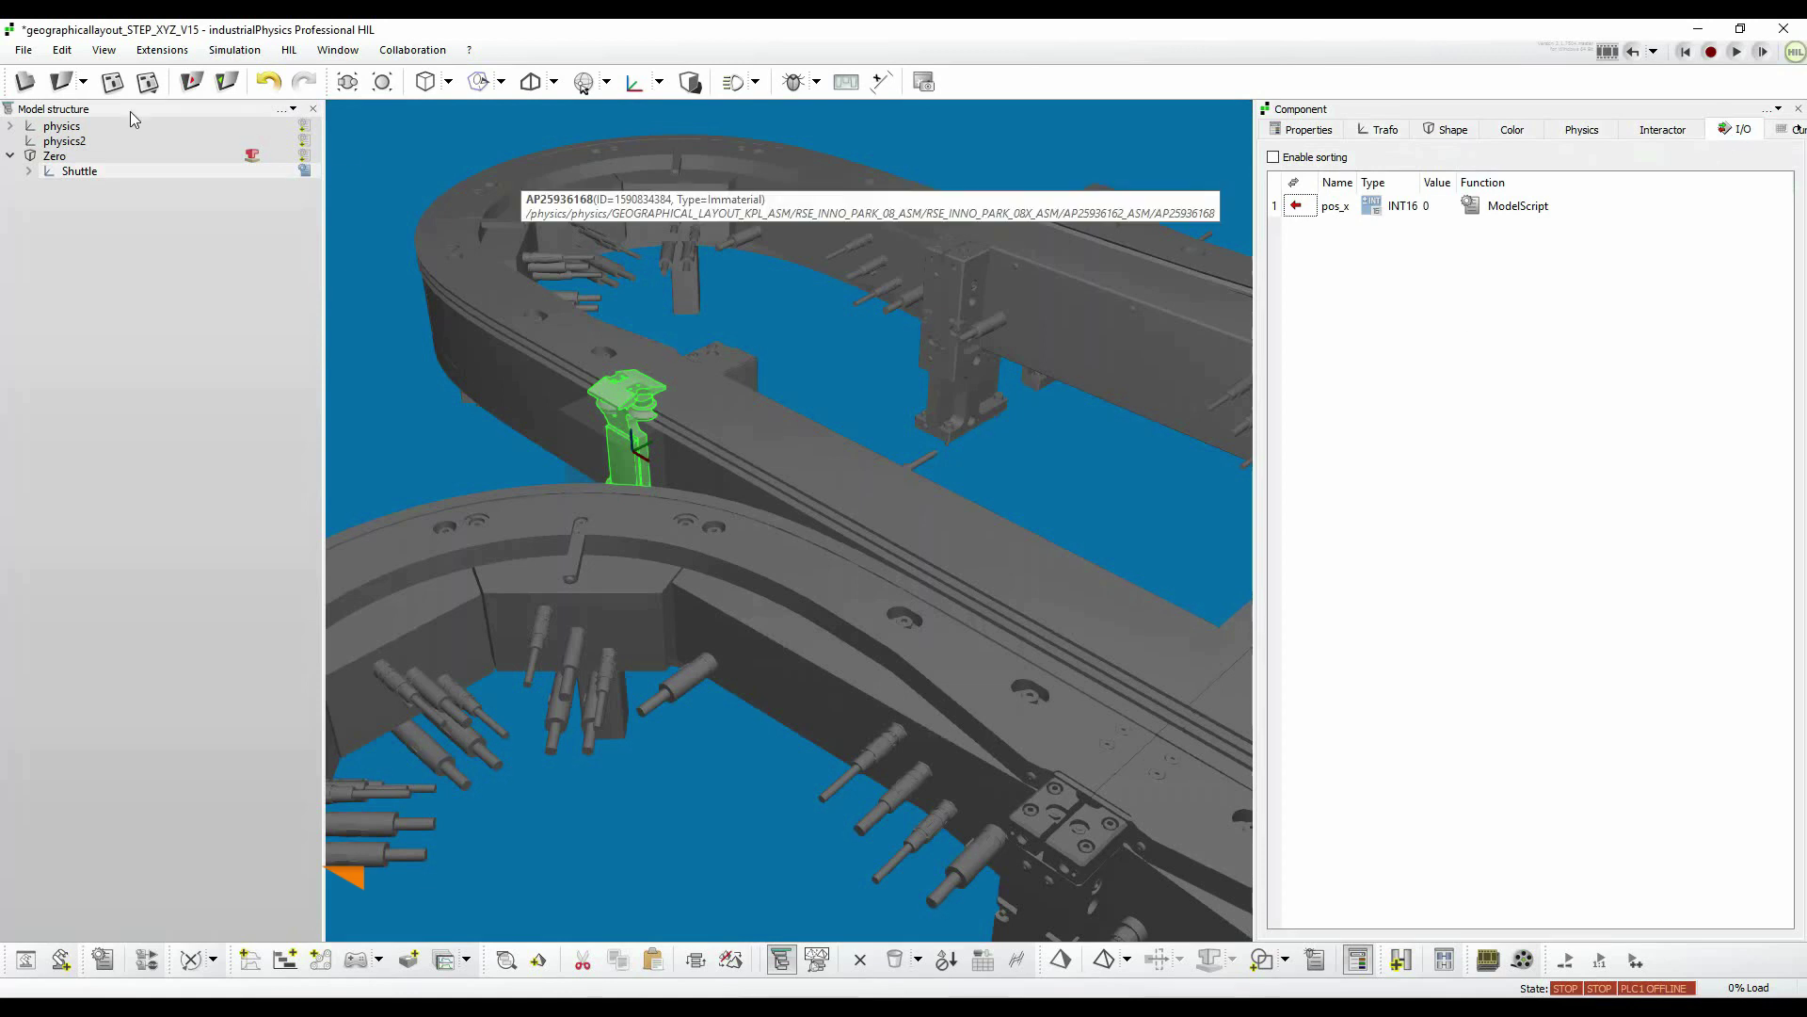
left_click(58, 157)
left_click(72, 173)
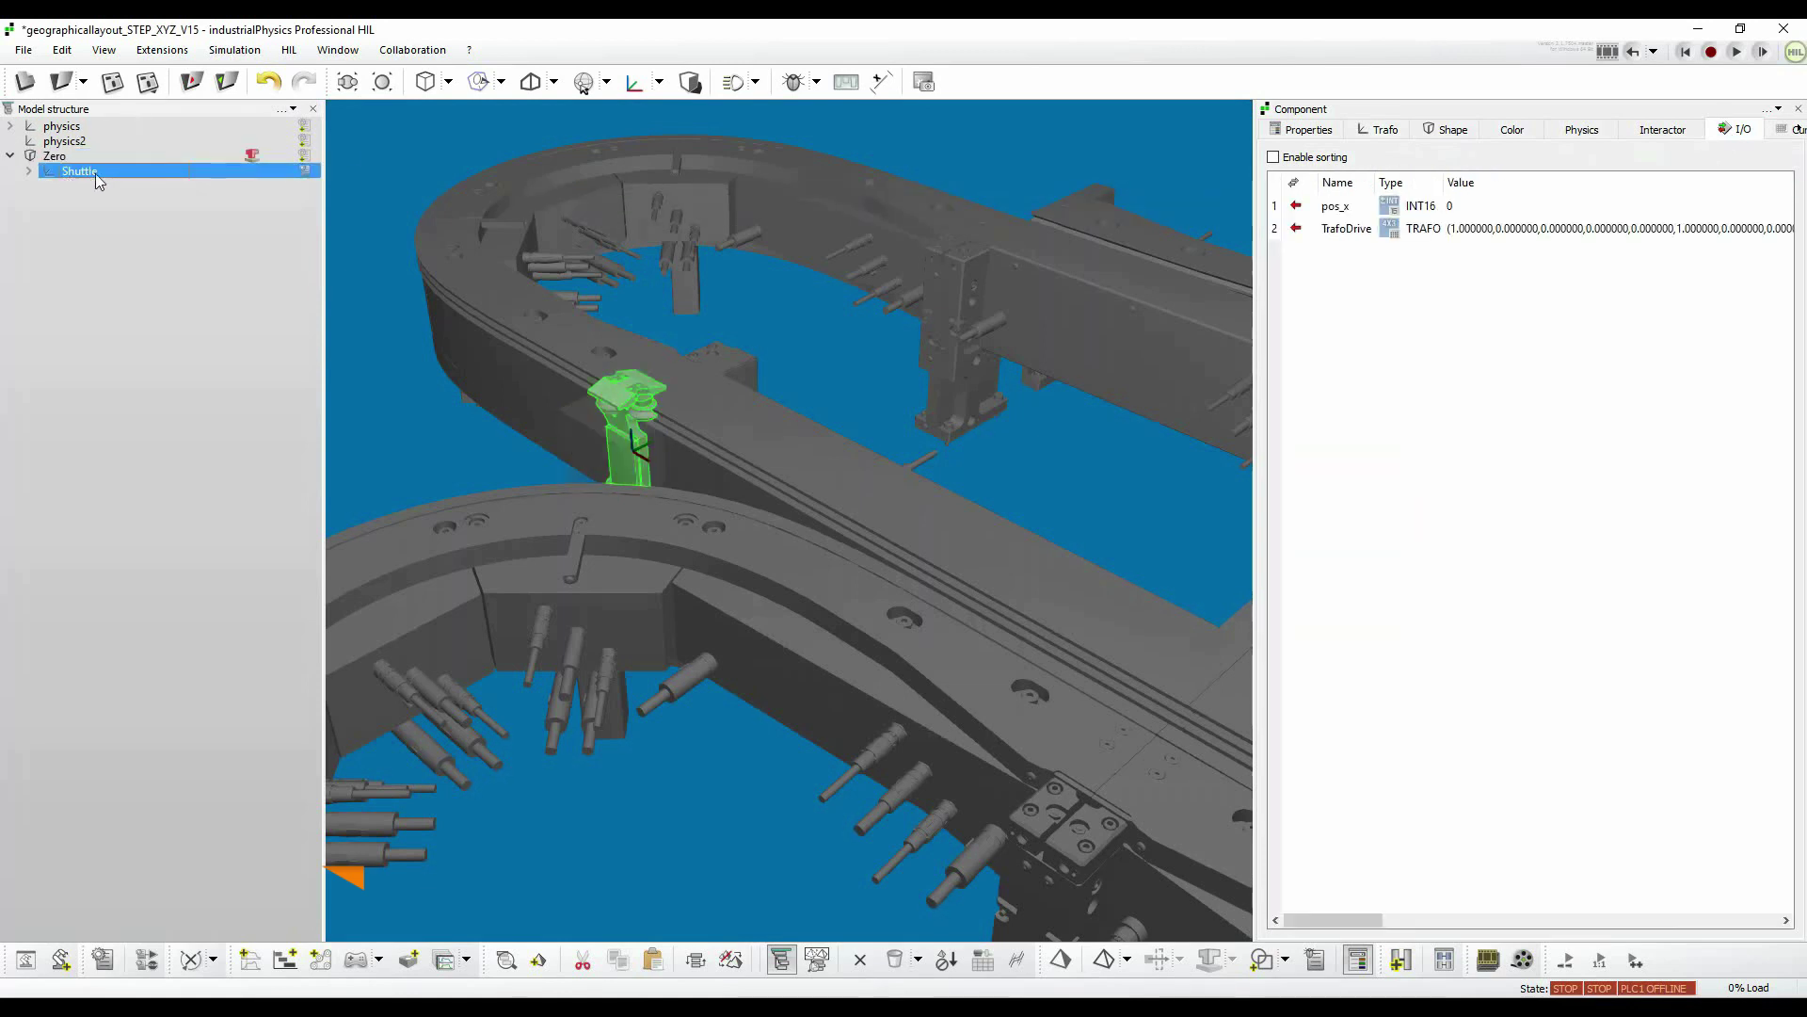
Begin a statement 'PositionVector.x :=' on line 15 of the Shuttle script.
double_click(304, 171)
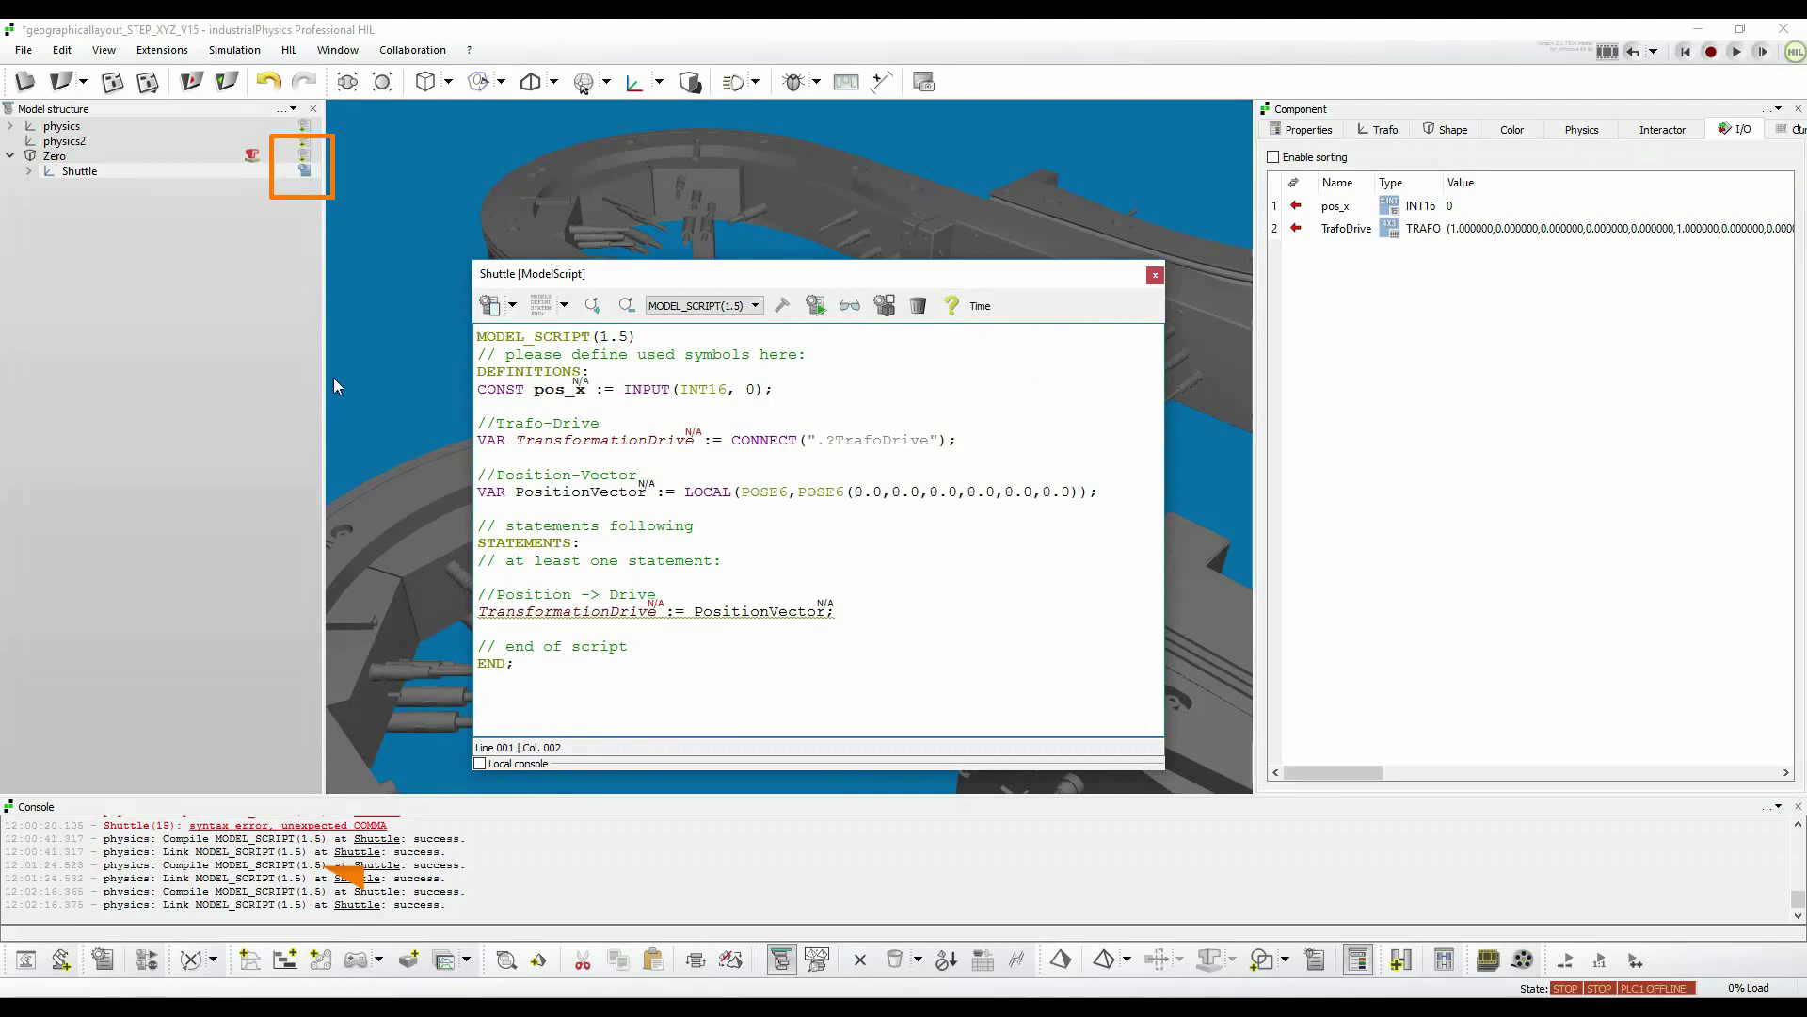
left_click(503, 577)
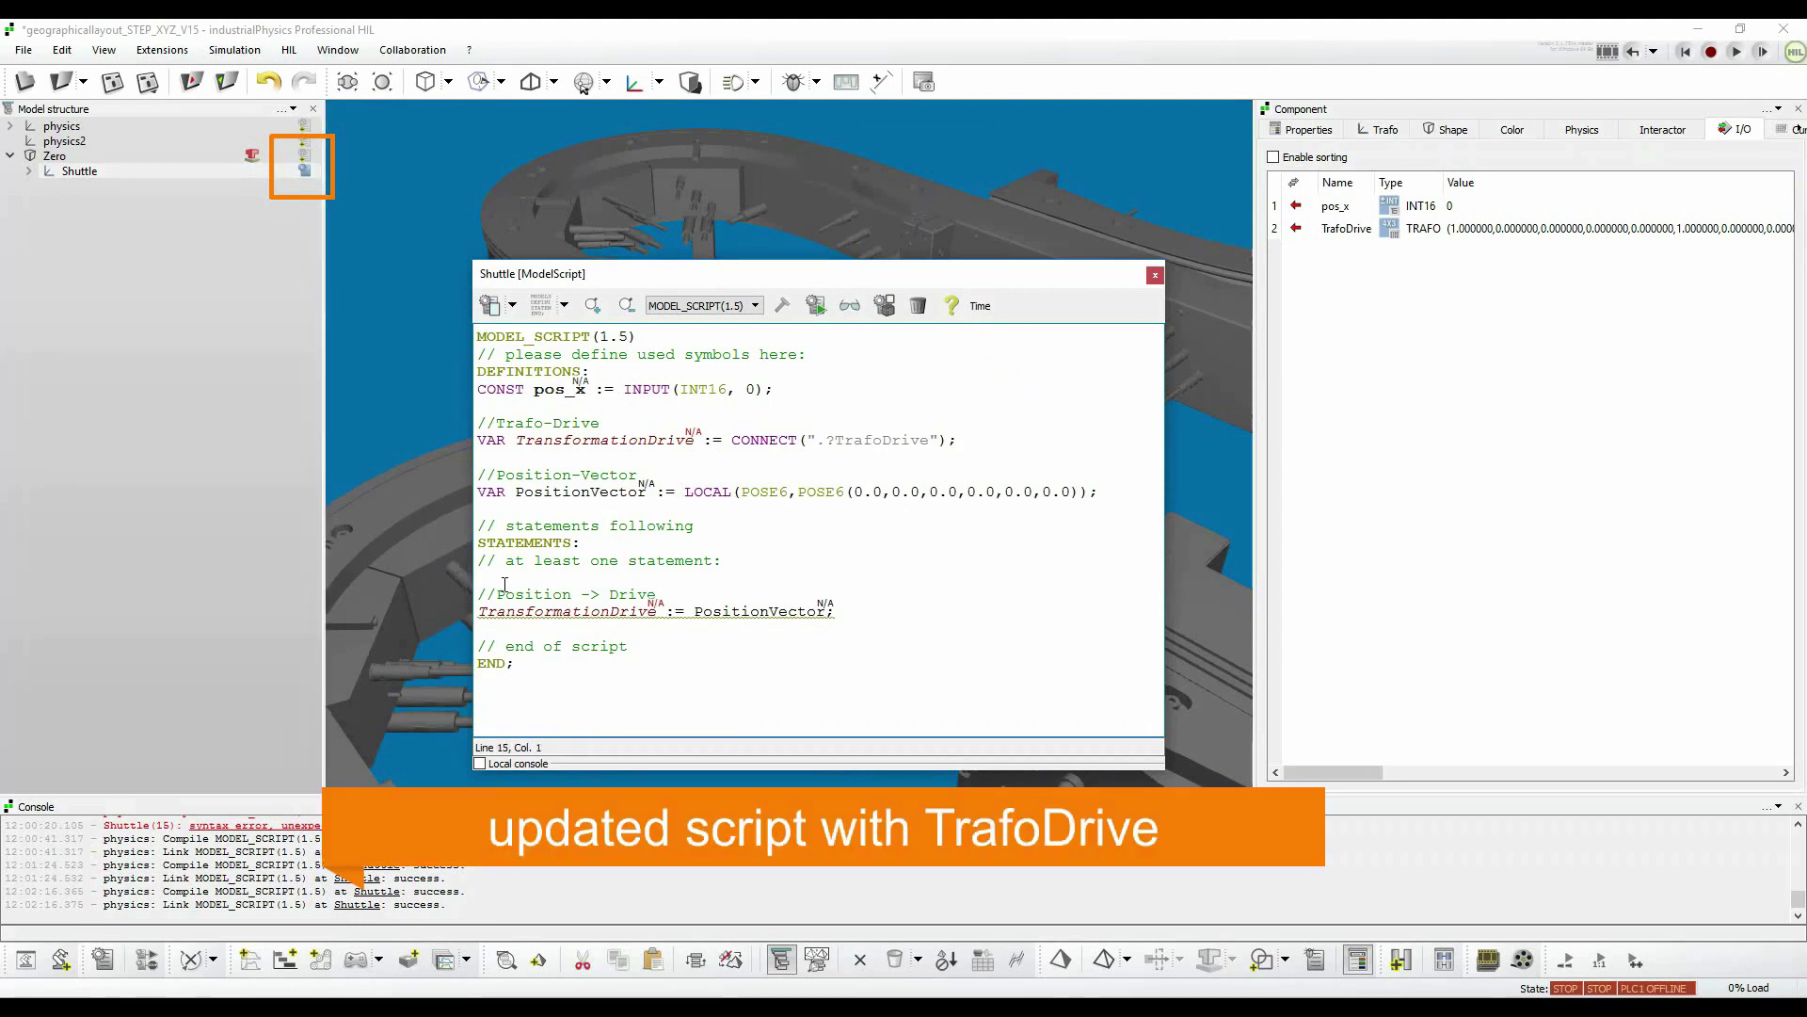
double_click(573, 492)
left_click(531, 581)
type("PositionVector")
type(".x ")
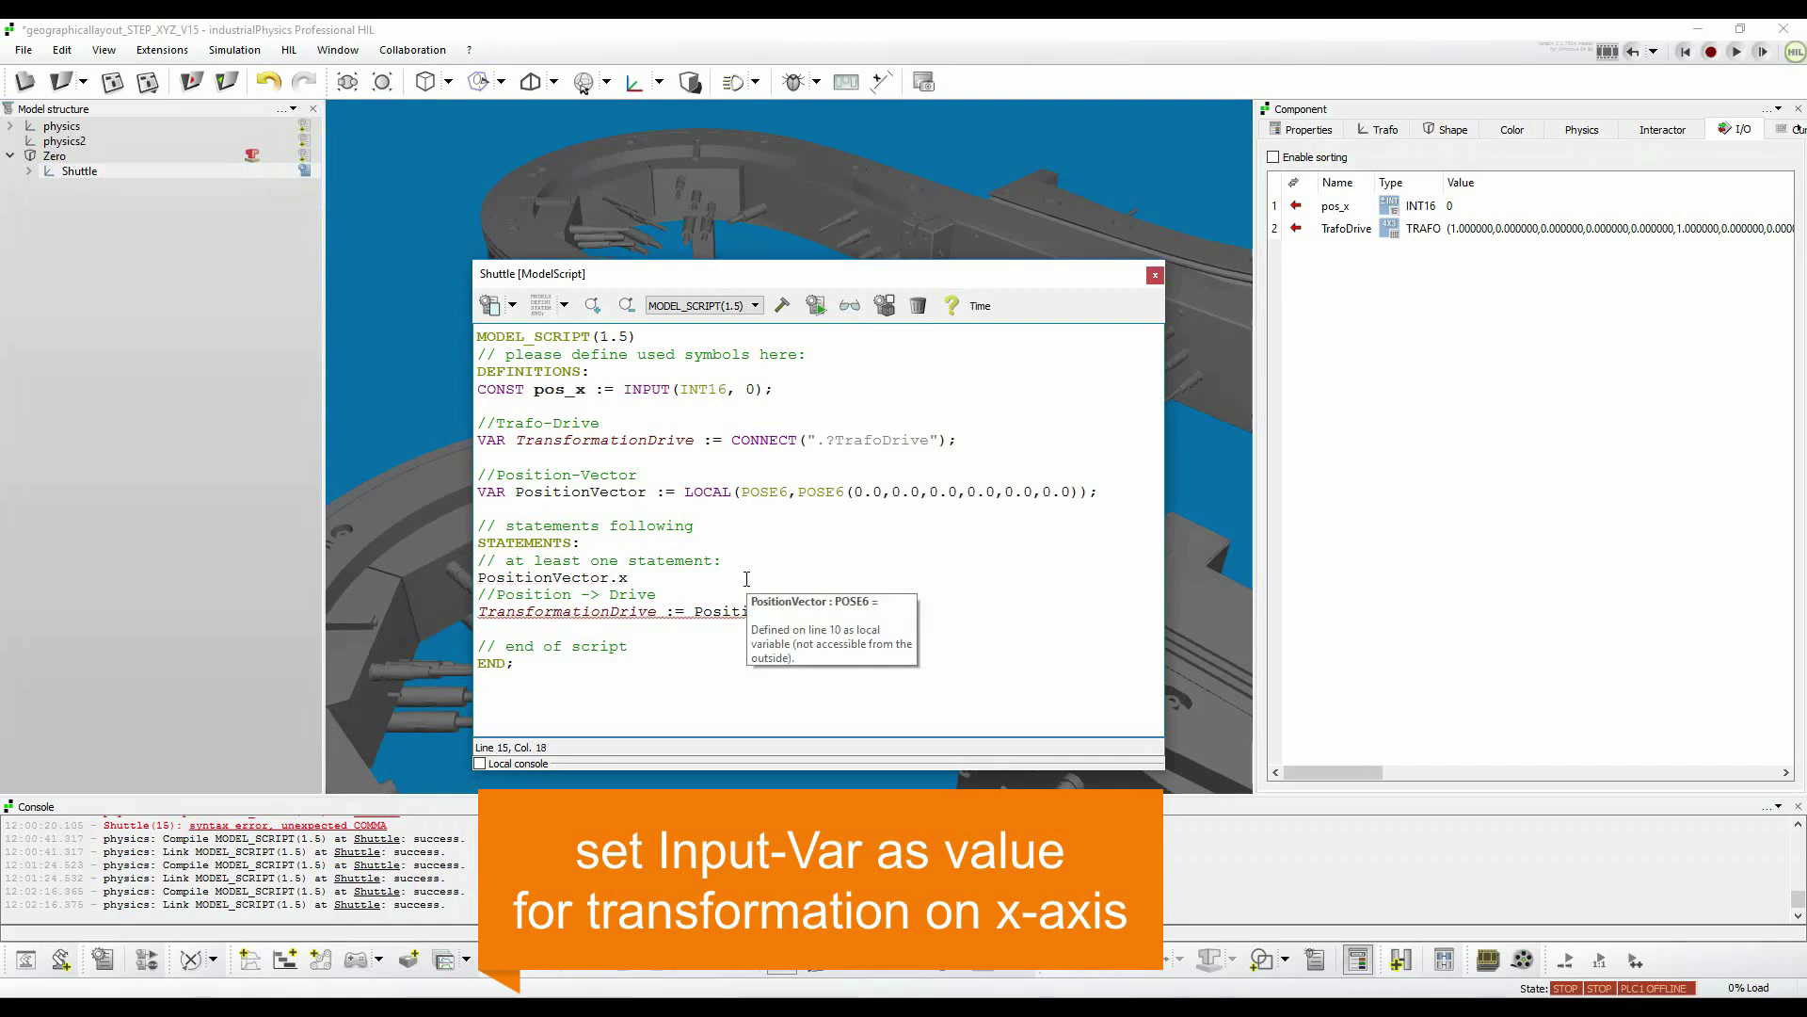
type(":= 0.1*")
Complete it as 'PositionVector.x := 0.1*pos_x;', compile, and close the editor.
double_click(558, 391)
key("ctrl+c")
left_click(723, 575)
key("ctrl+v")
type(";")
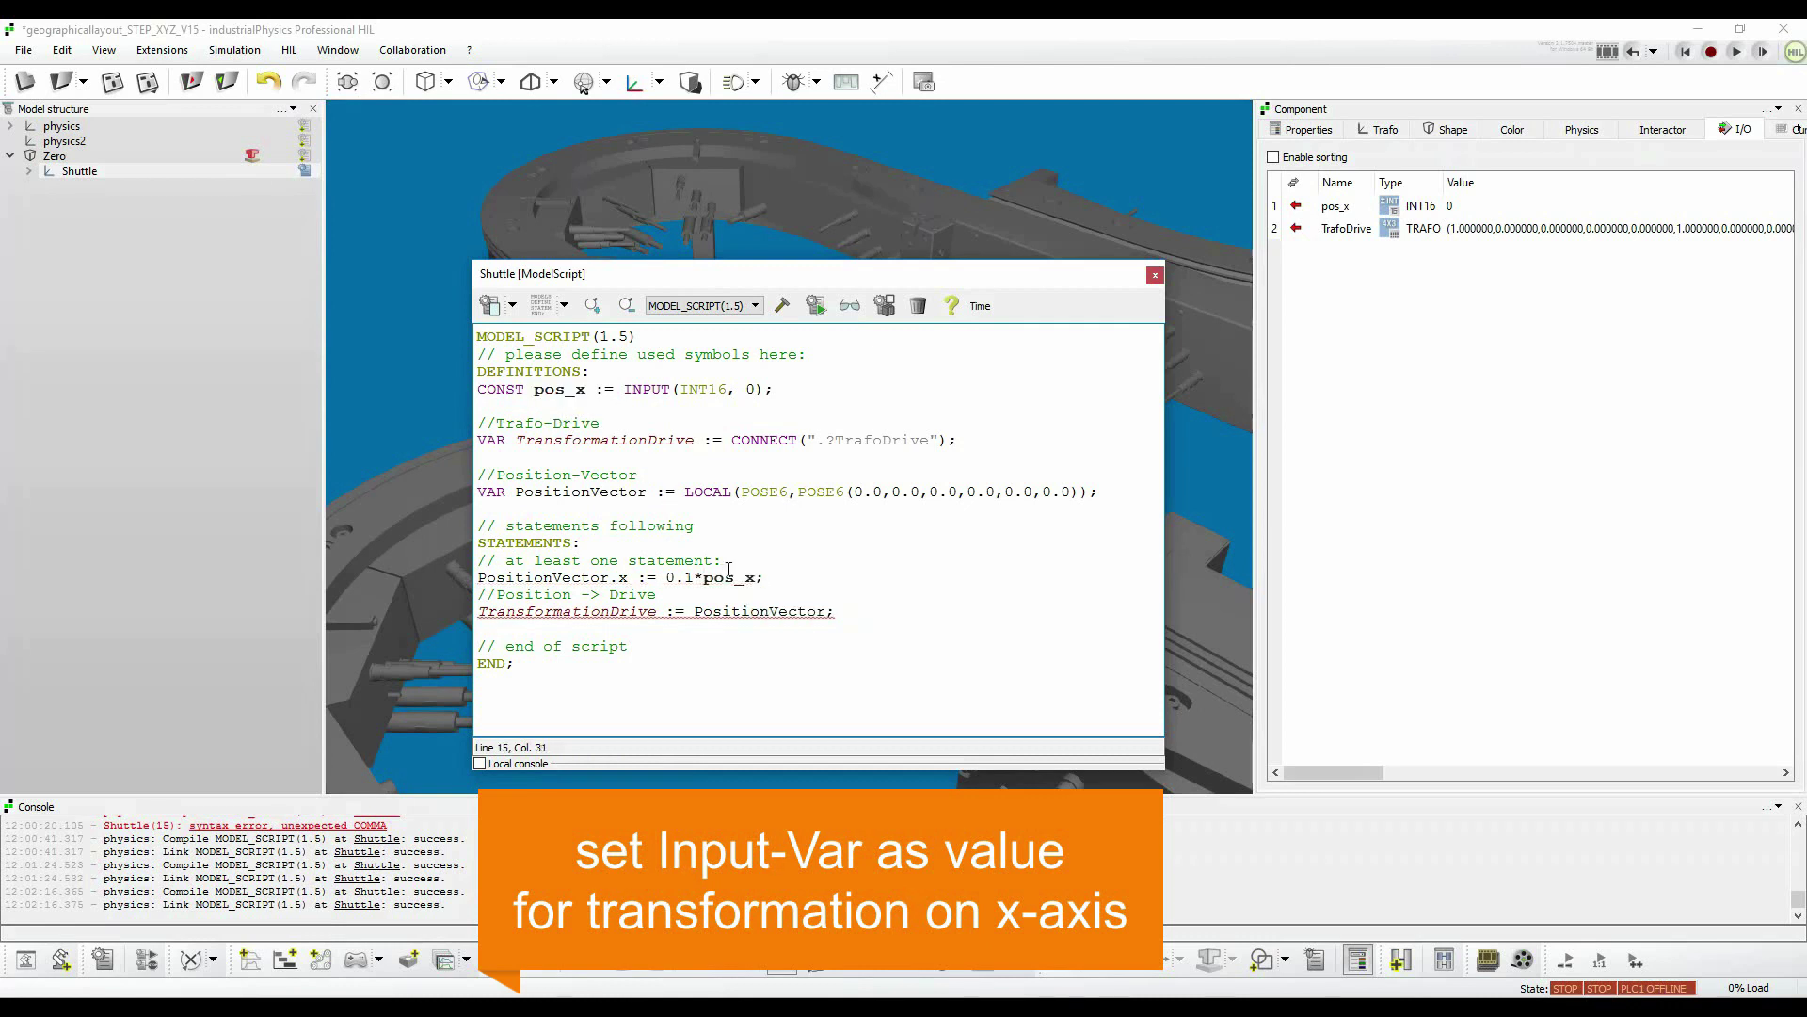
left_click(787, 310)
left_click(1156, 274)
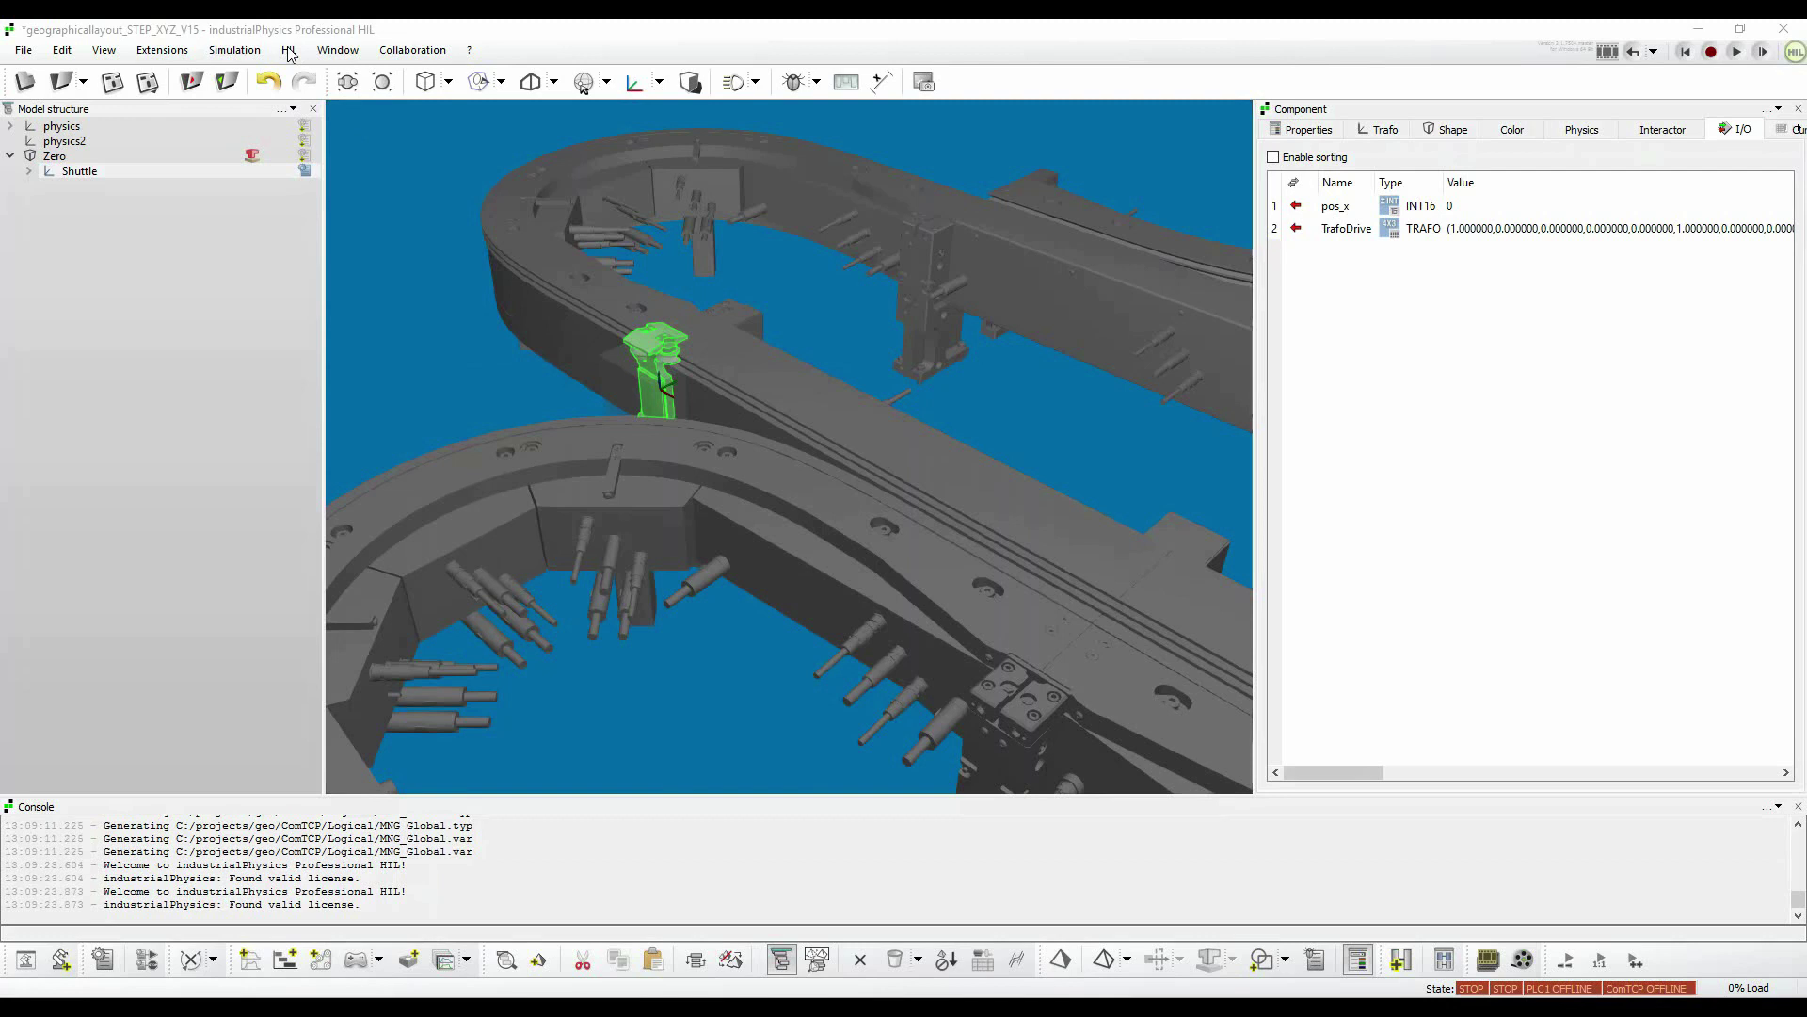
Create a ComTCP HIL connection on port 5002, generating B&R Automation Studio code.
left_click(289, 50)
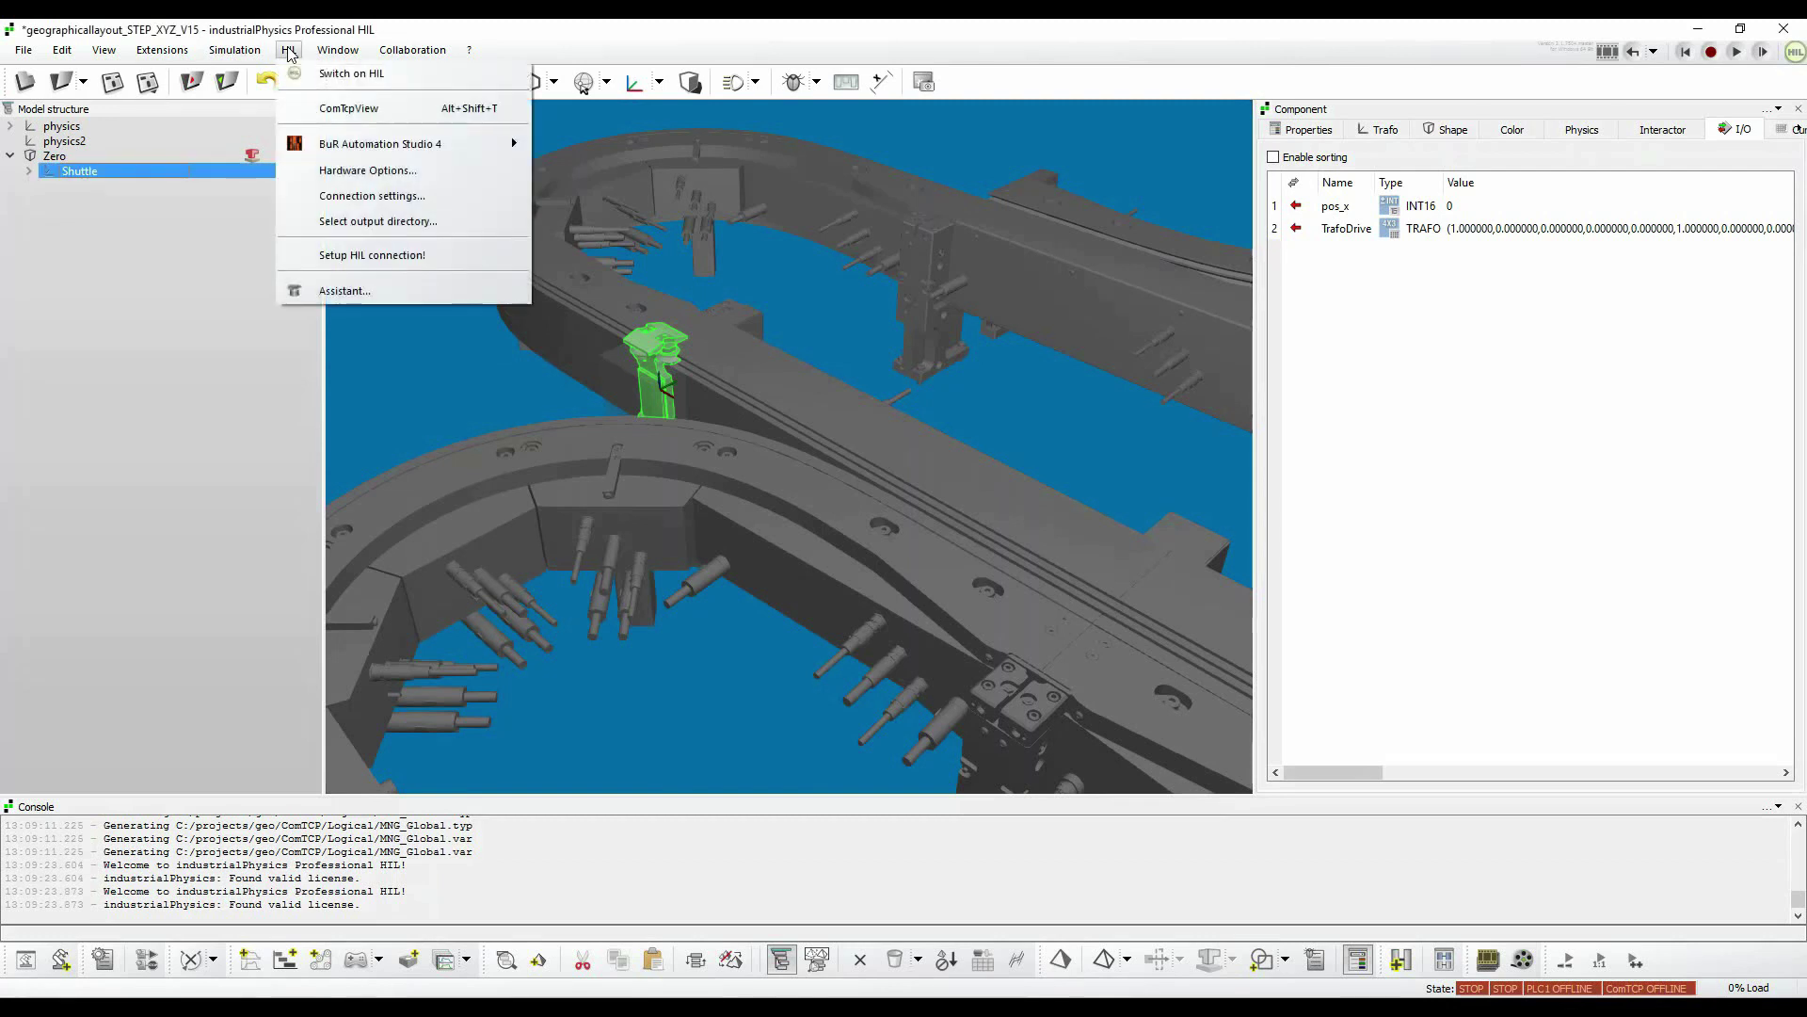
left_click(346, 294)
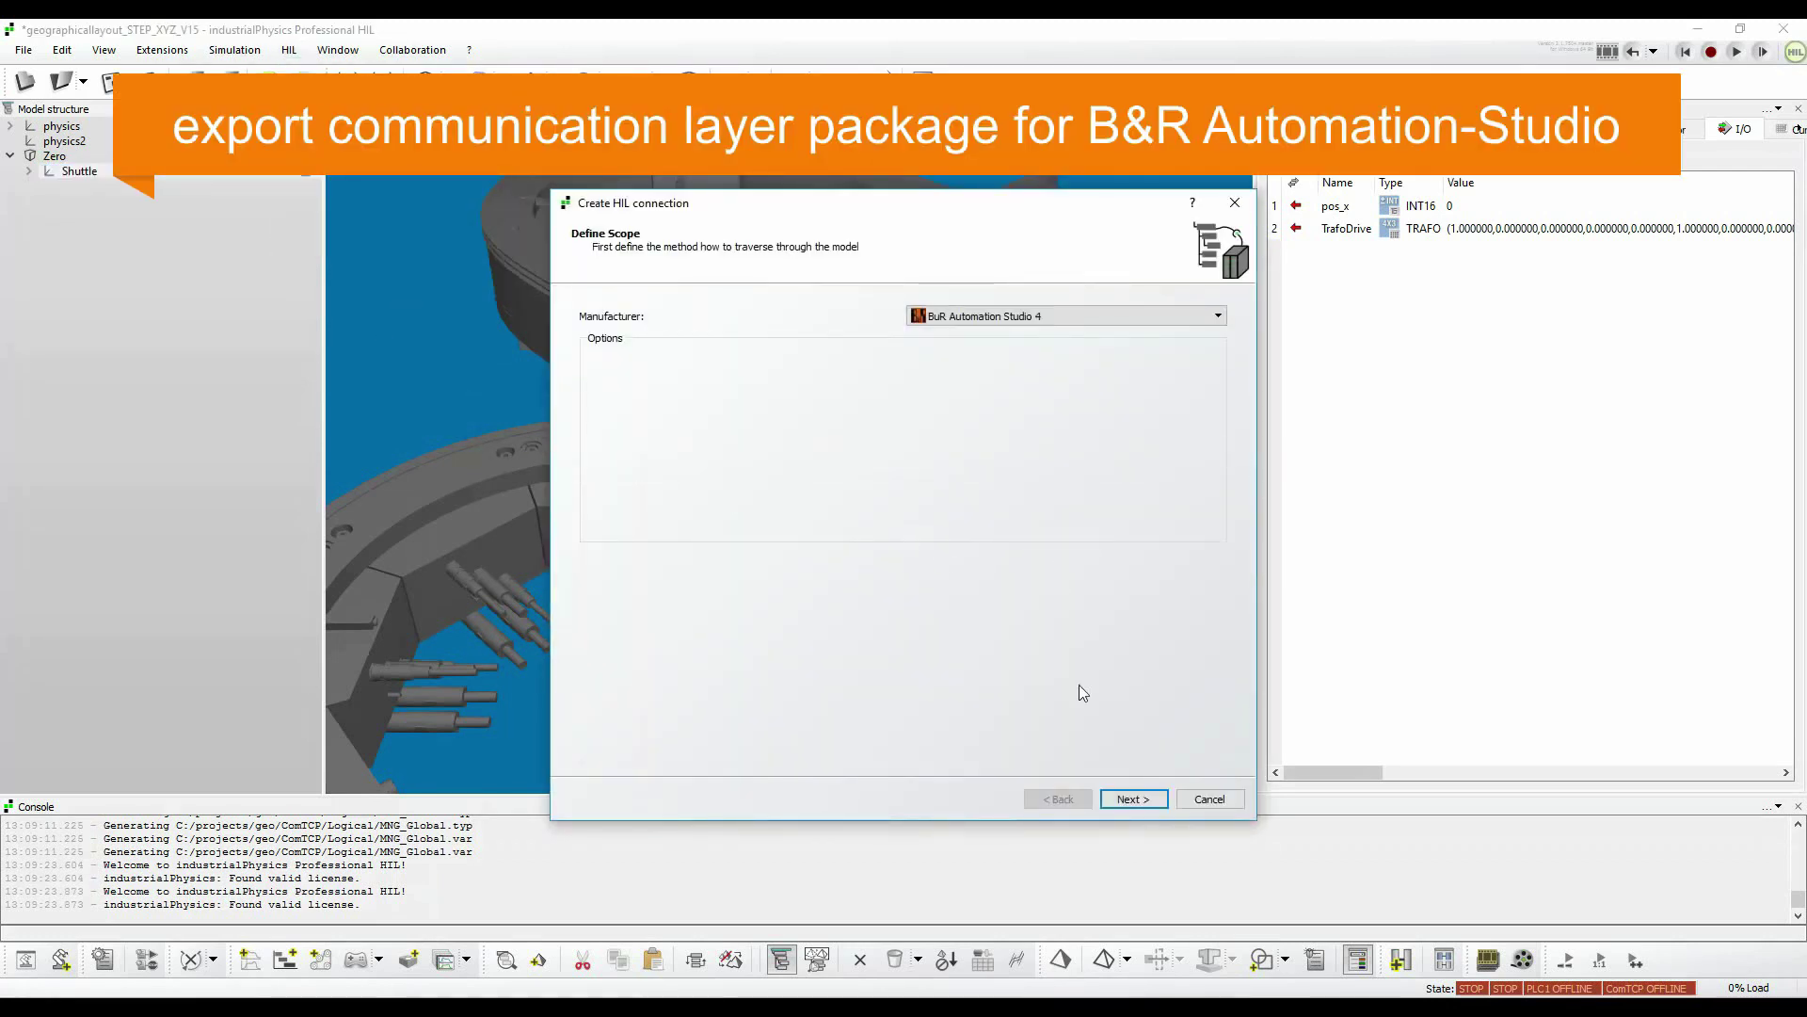
left_click(1132, 799)
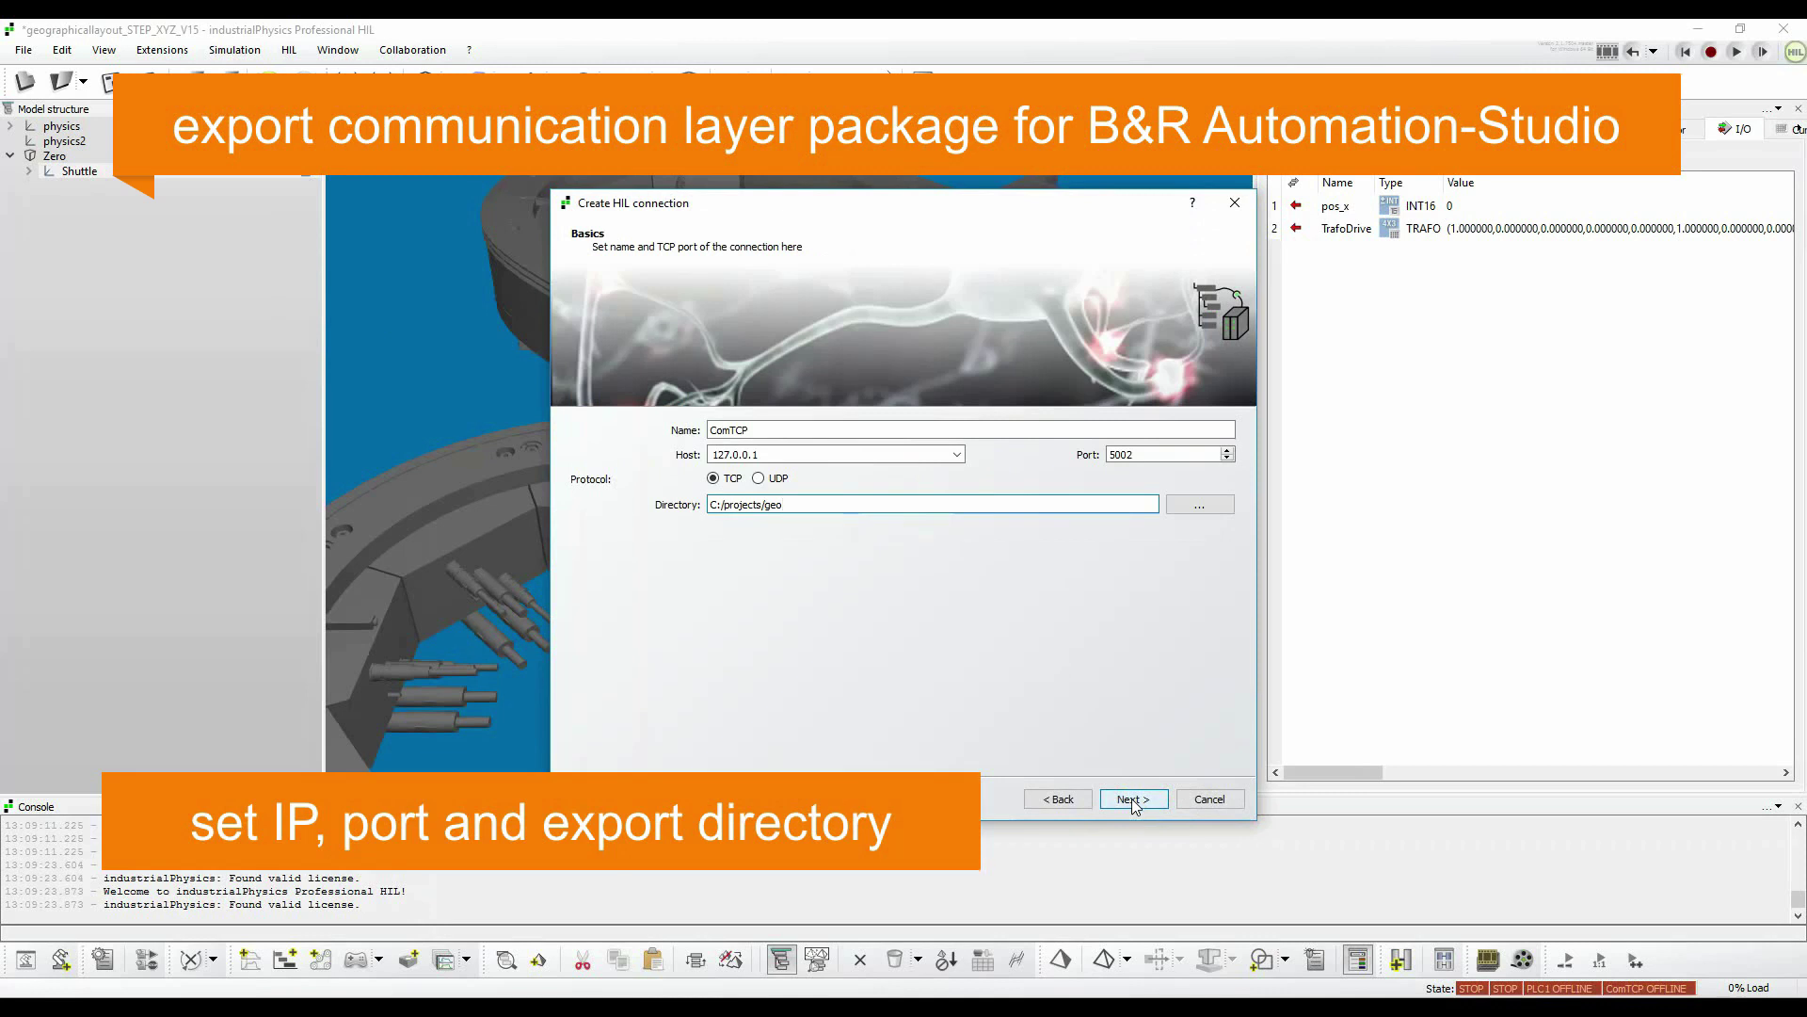
left_click(1133, 799)
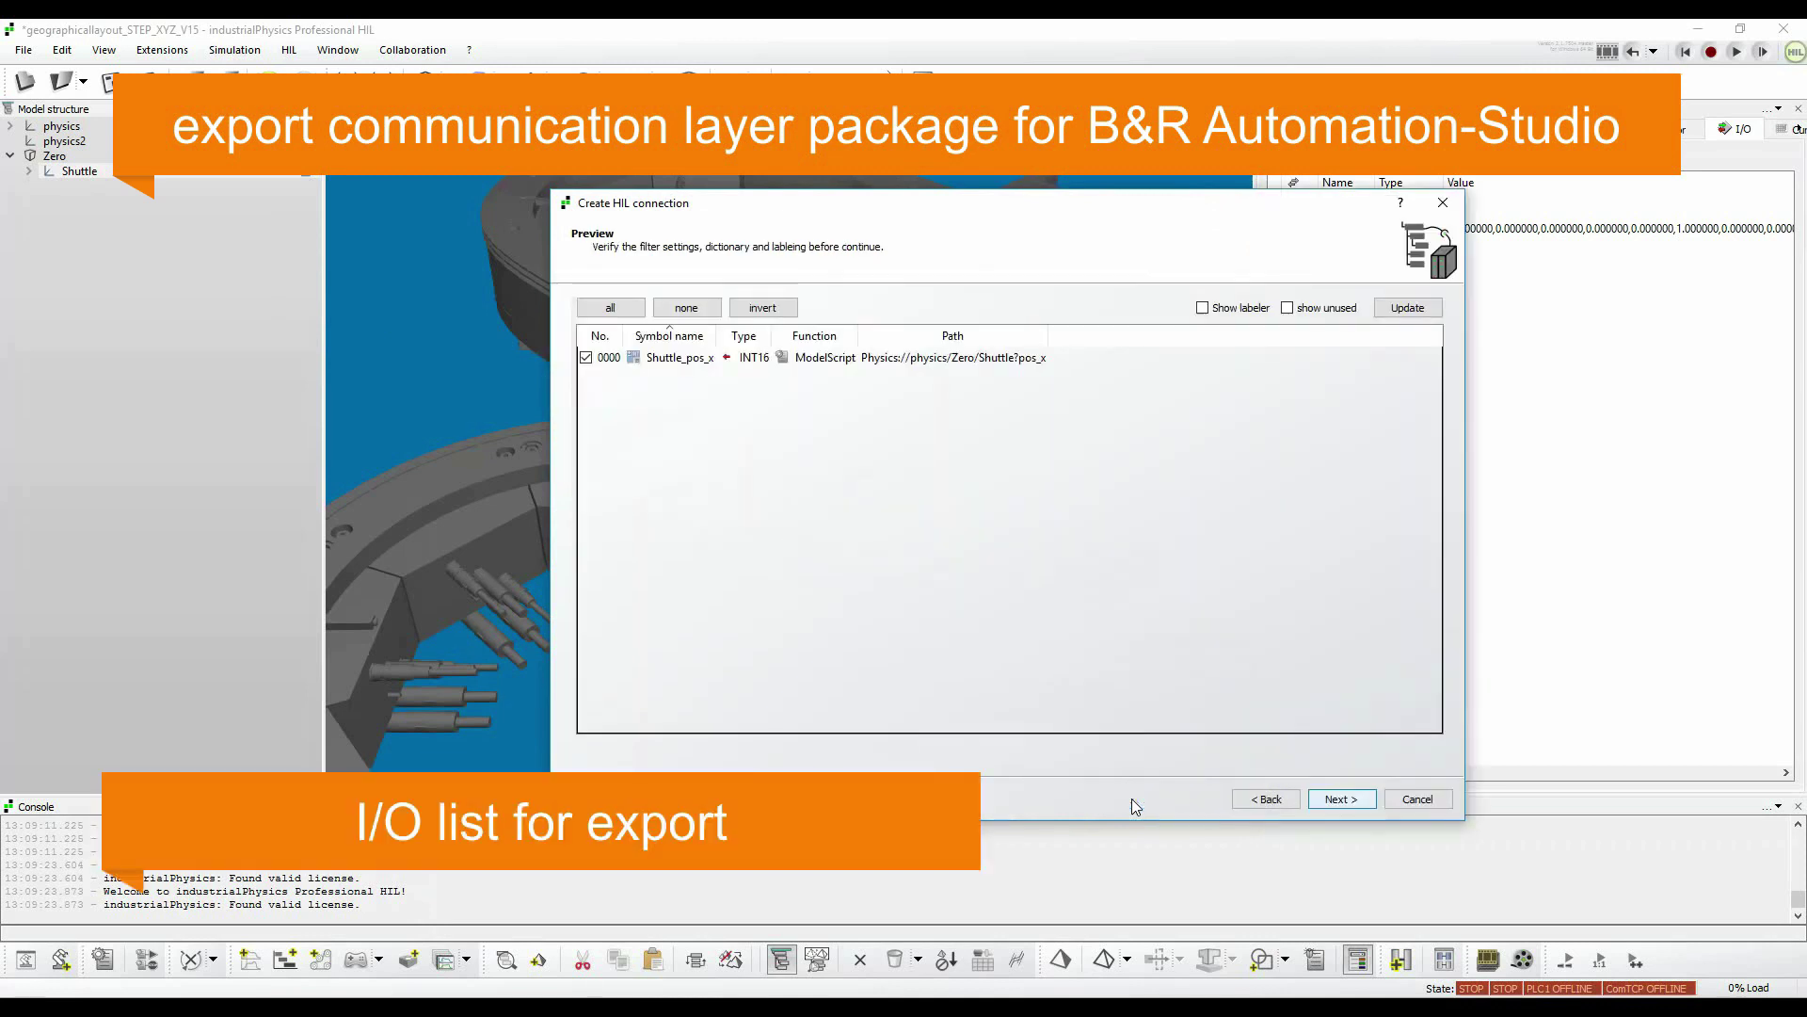
left_click(1343, 801)
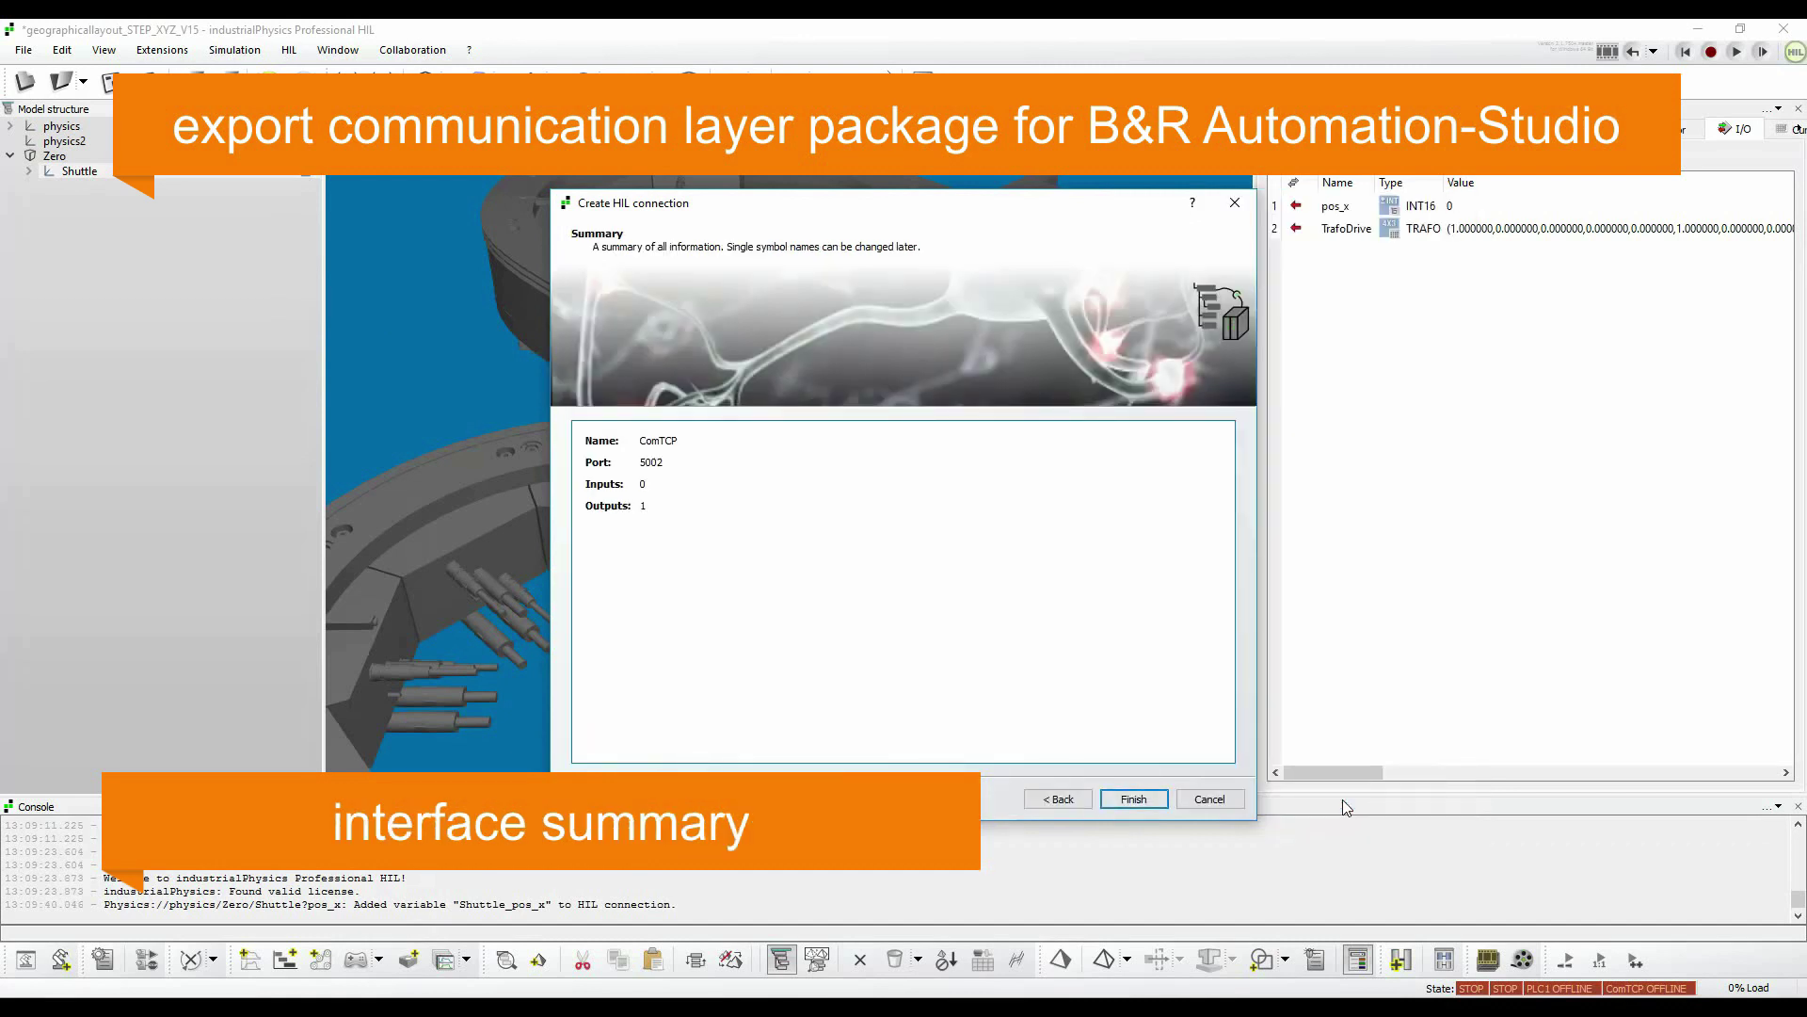
left_click(1134, 798)
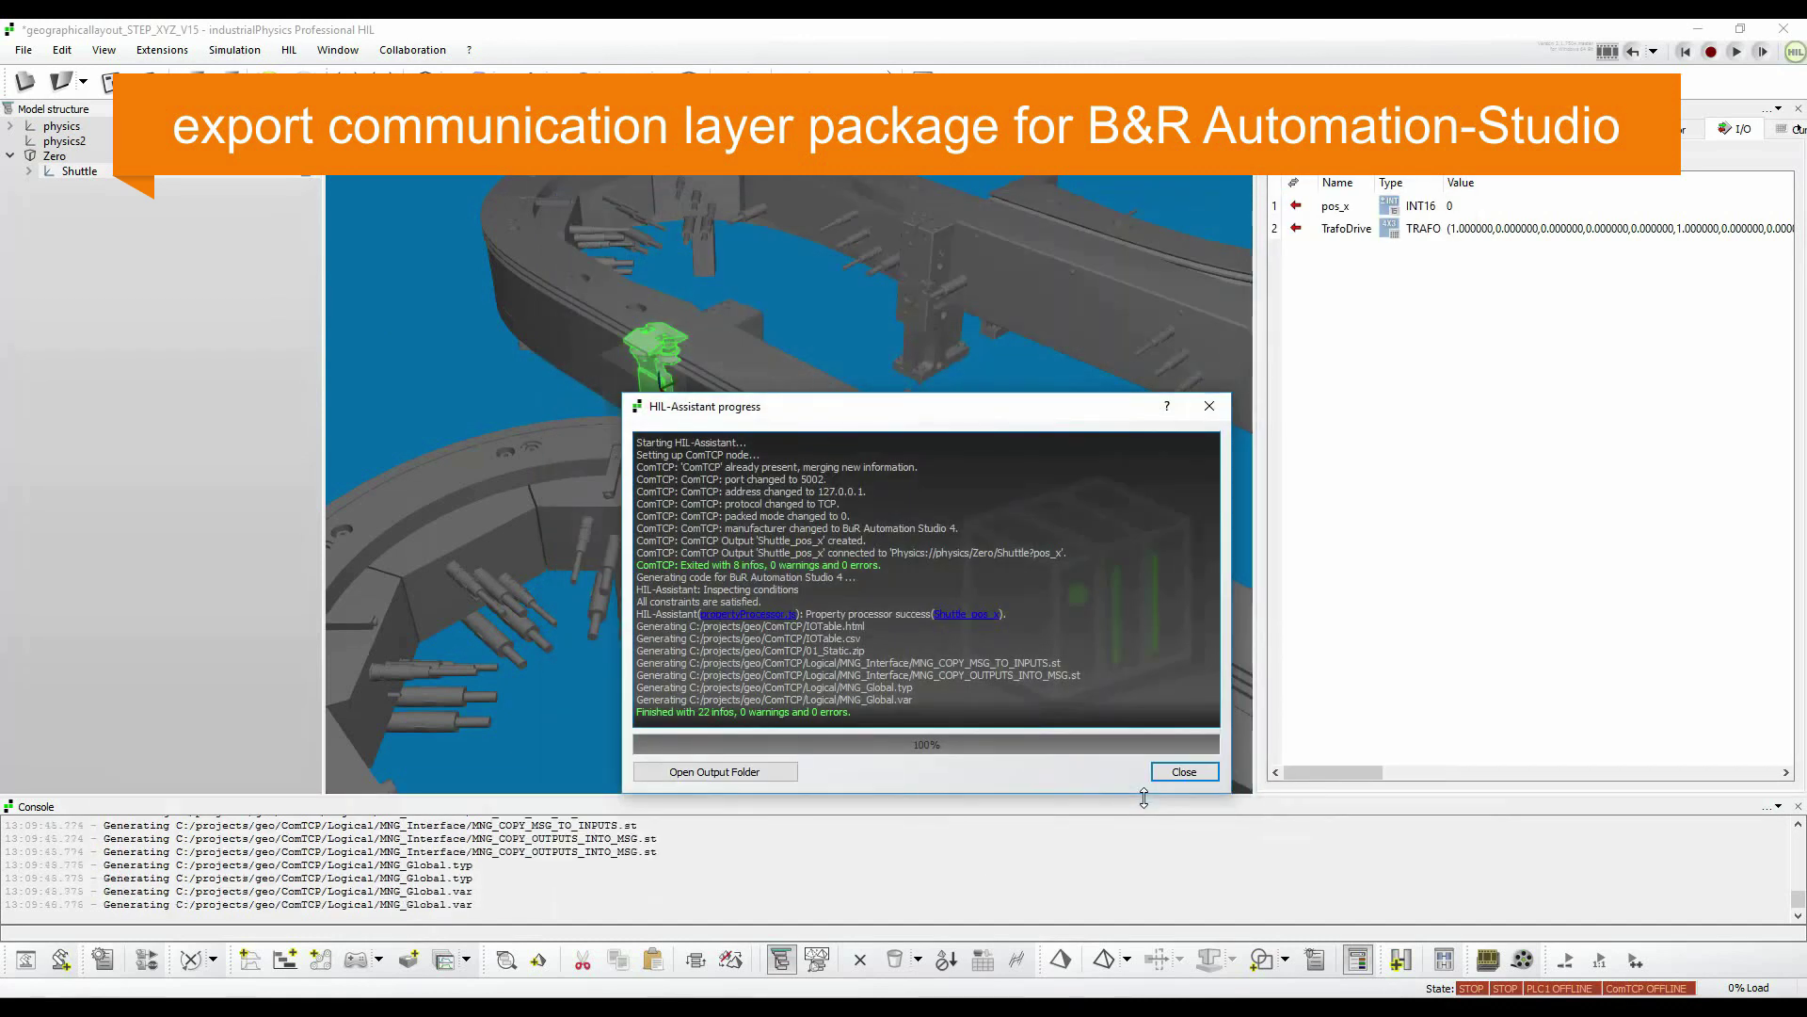
left_click(1183, 780)
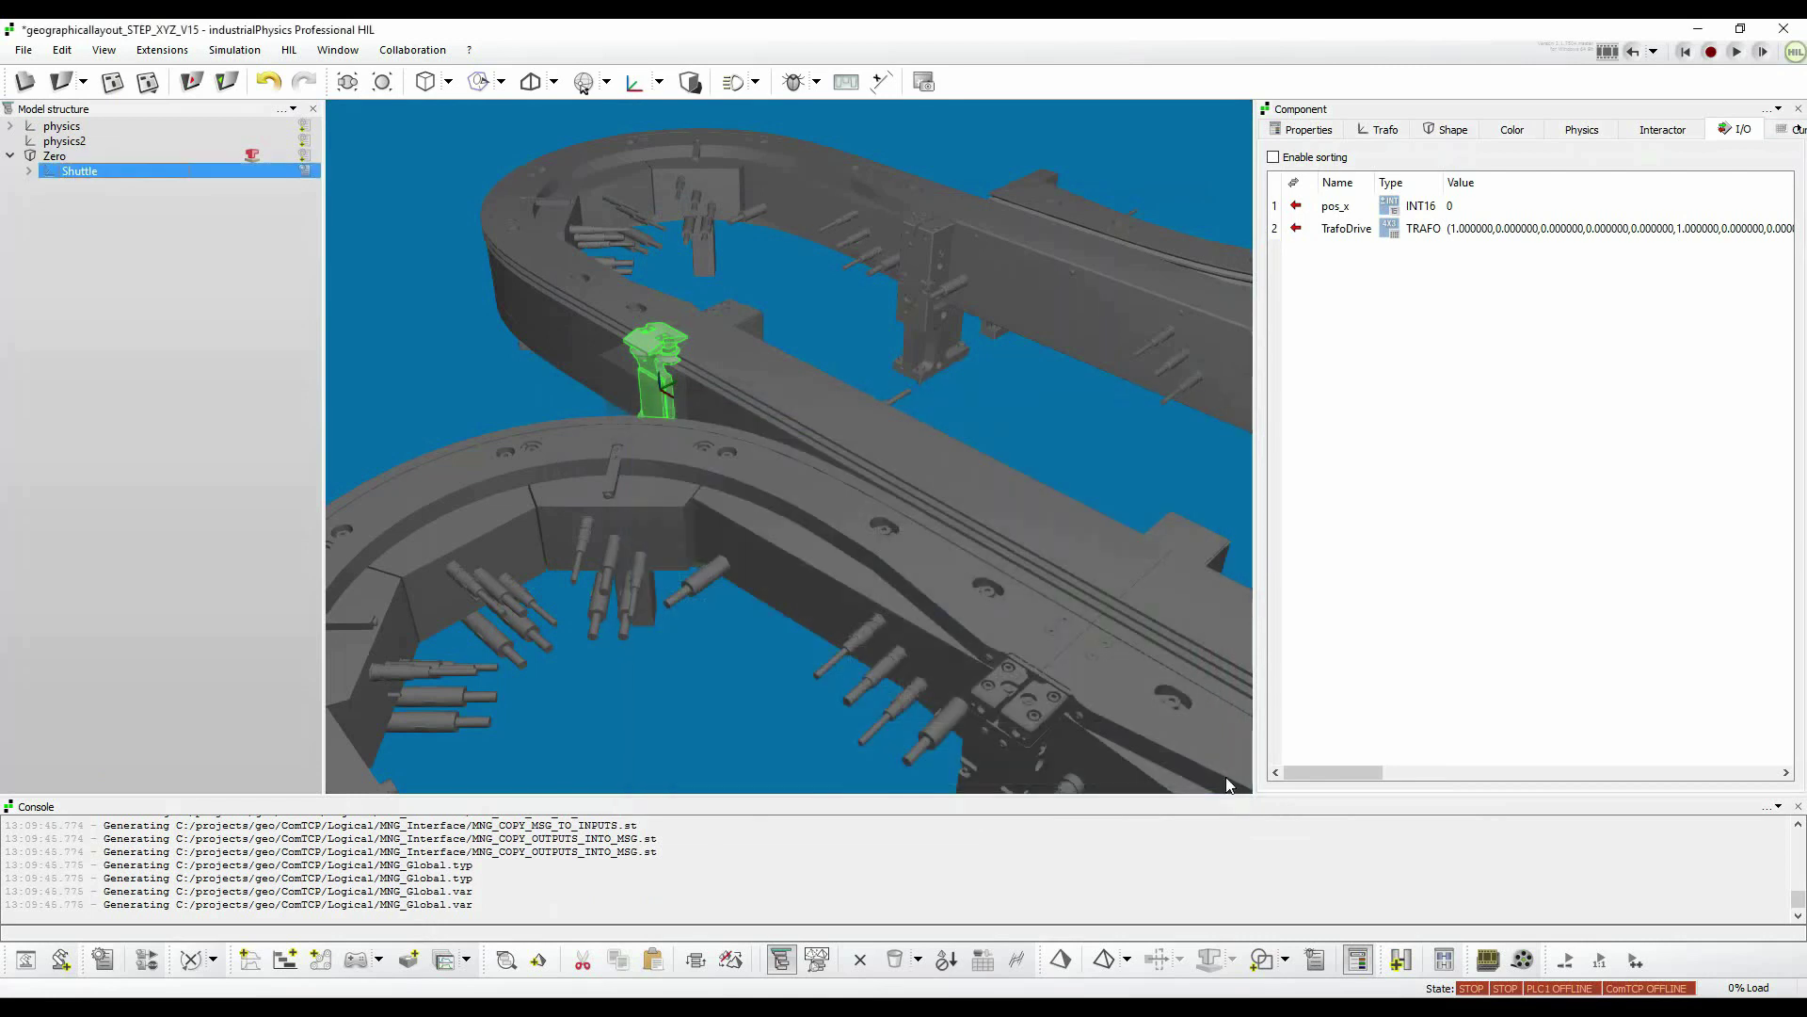
Close the component panel and show ComTcpView with the Shuttle_pos_x output.
left_click(1798, 108)
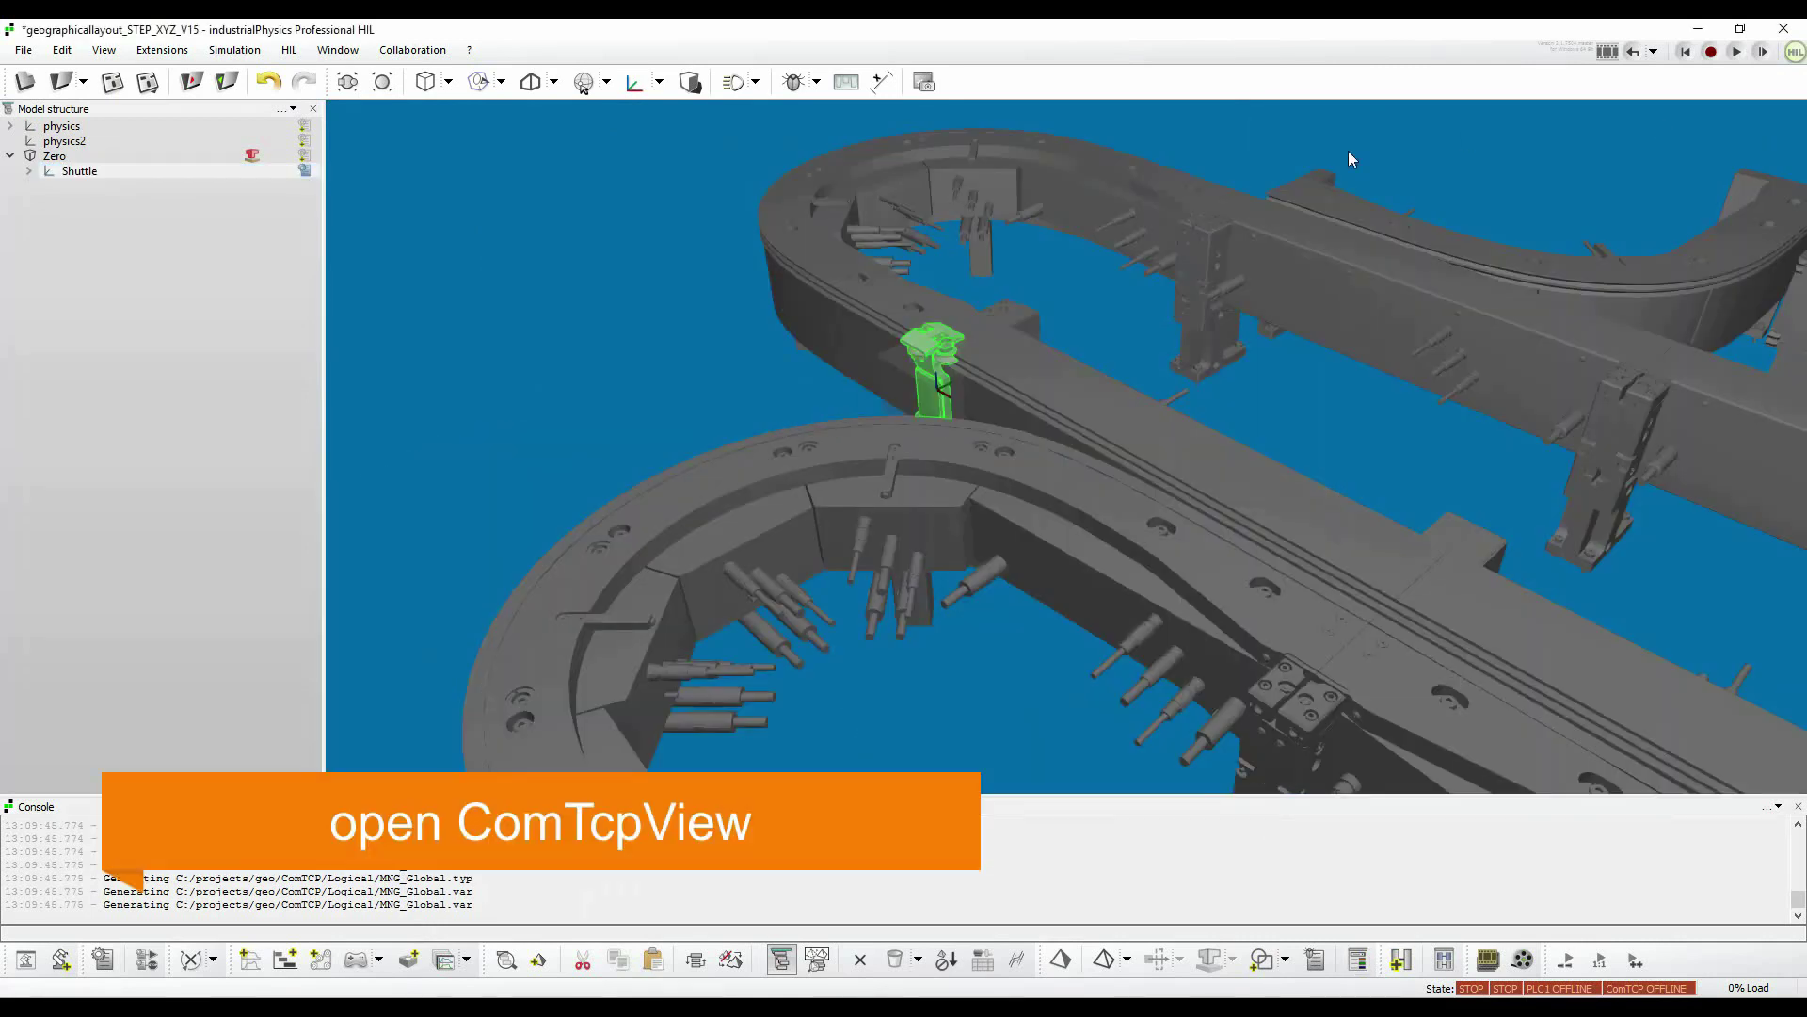
left_click(302, 52)
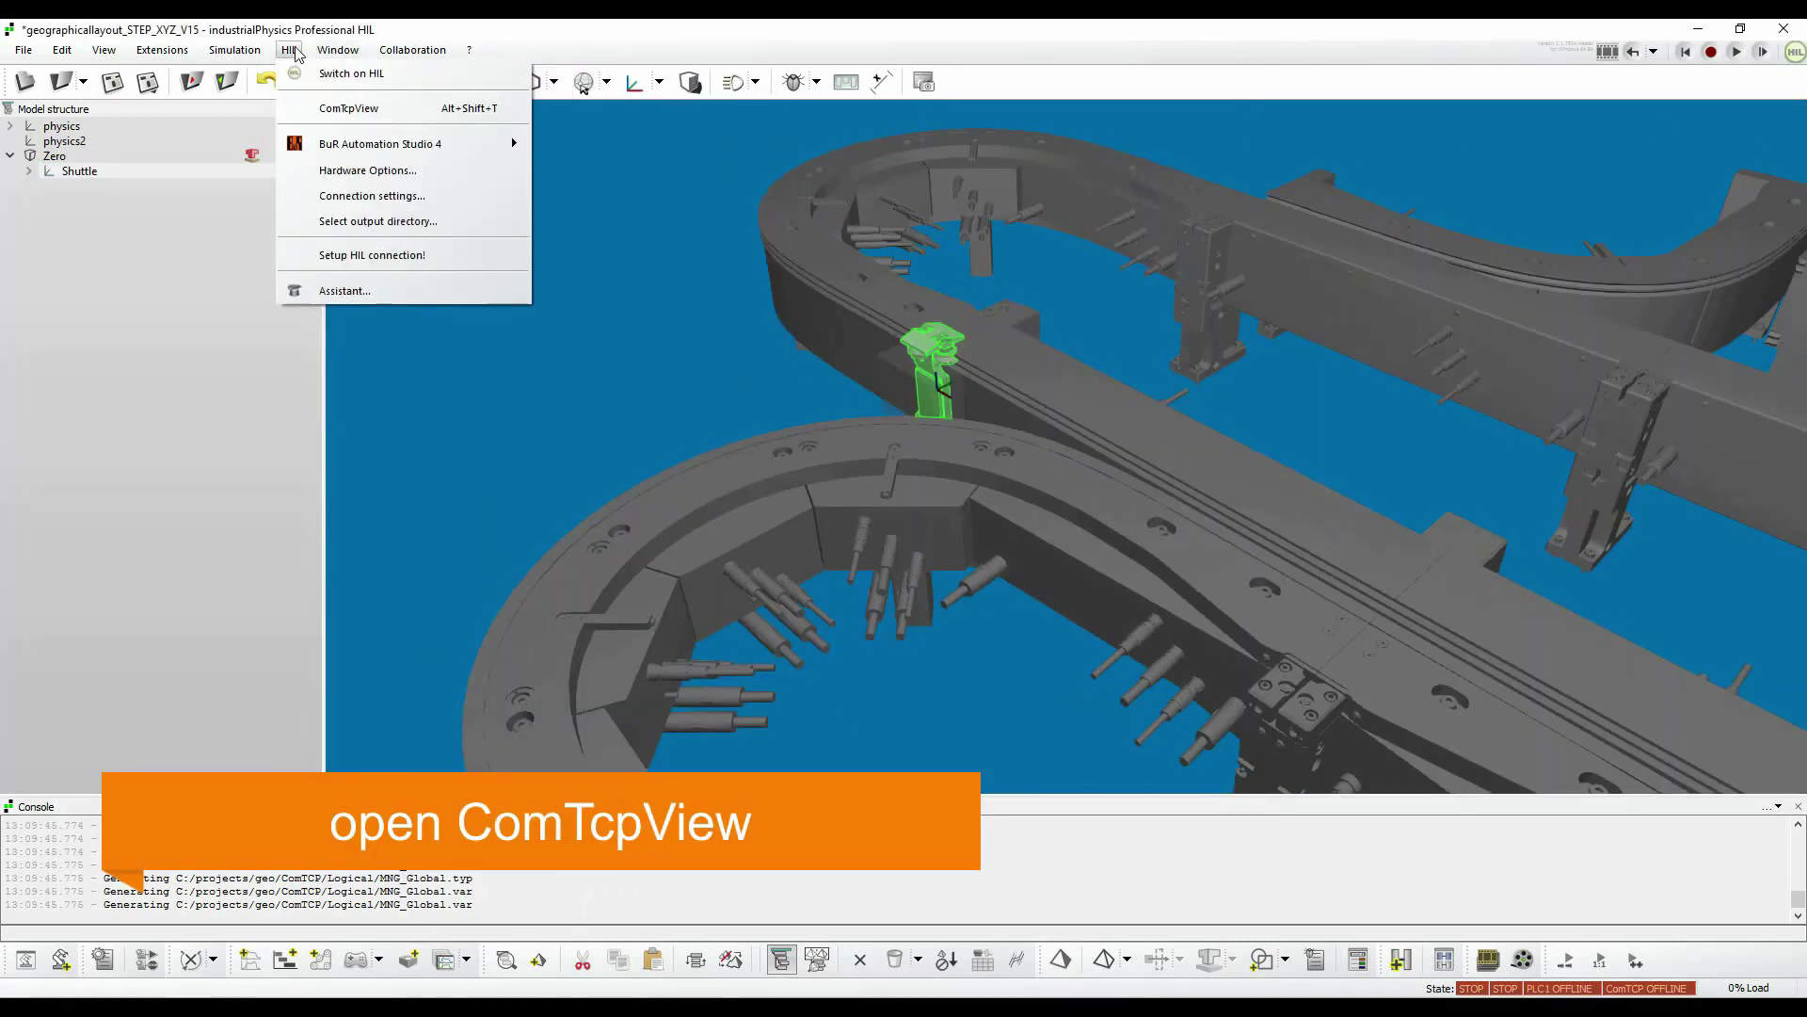
left_click(307, 111)
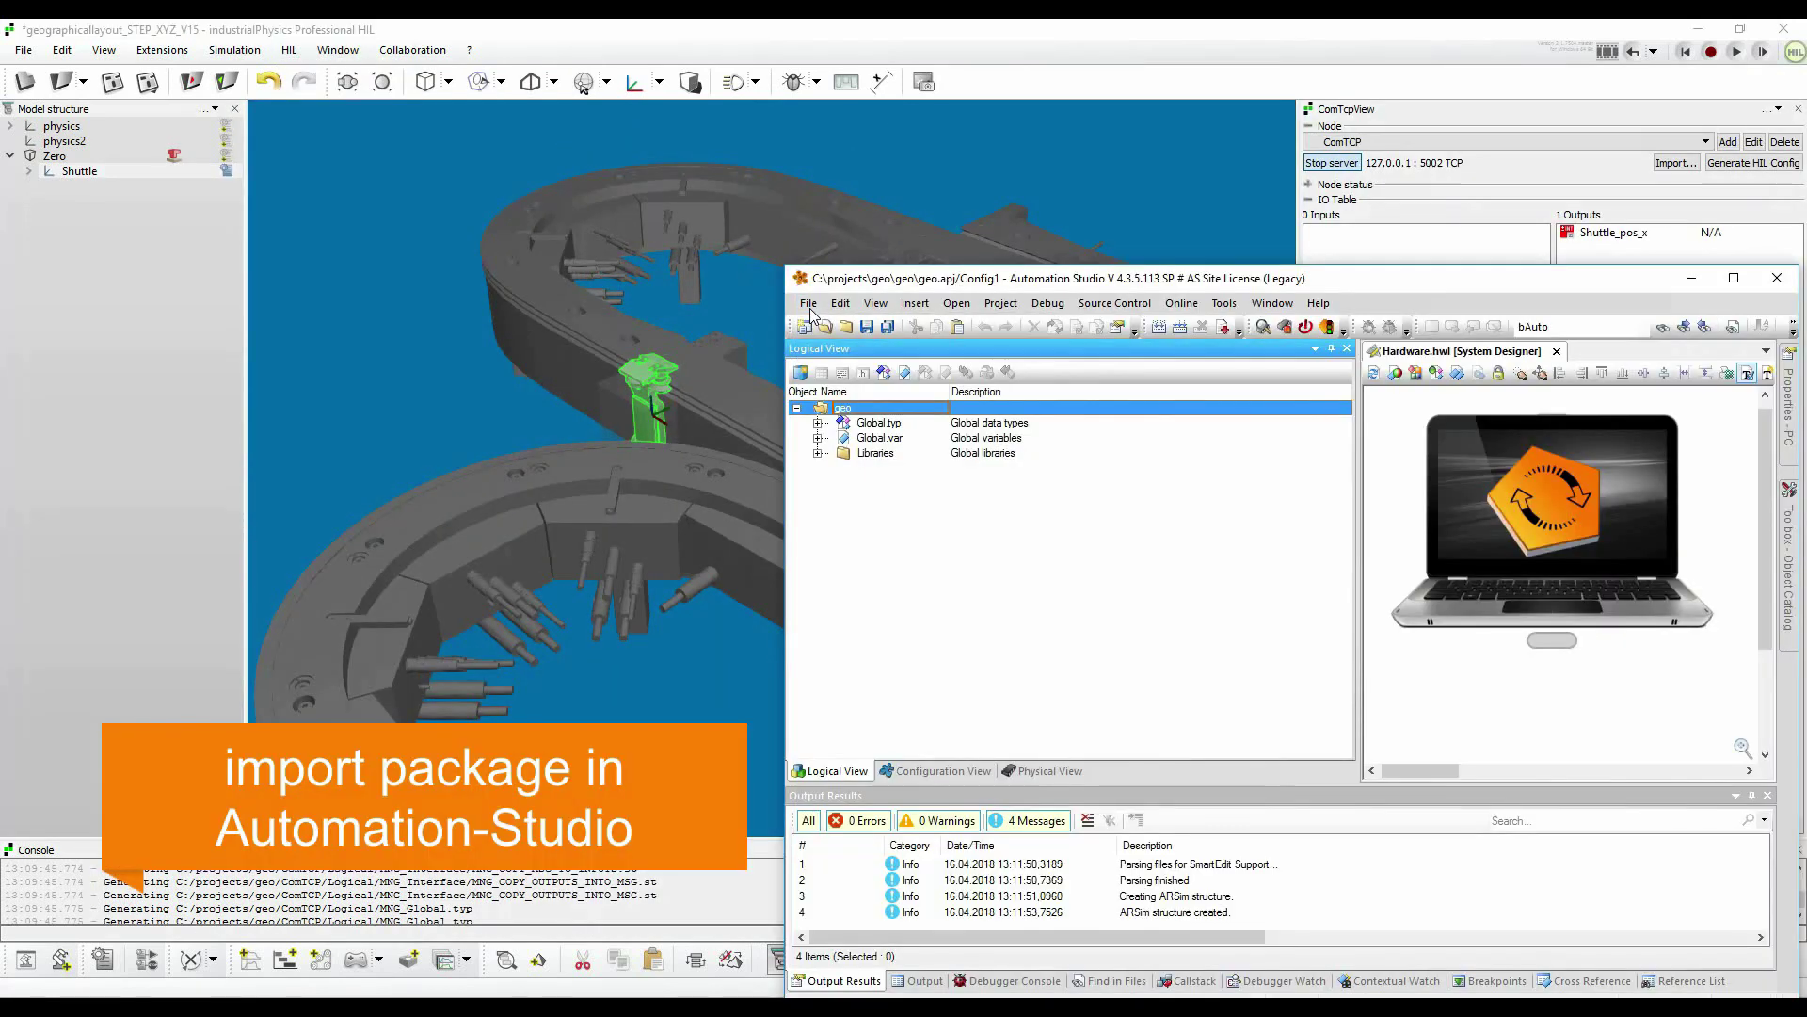
Import 01_Static.zip from C:\projects\geo\ComTCP into the geo project.
left_click(809, 305)
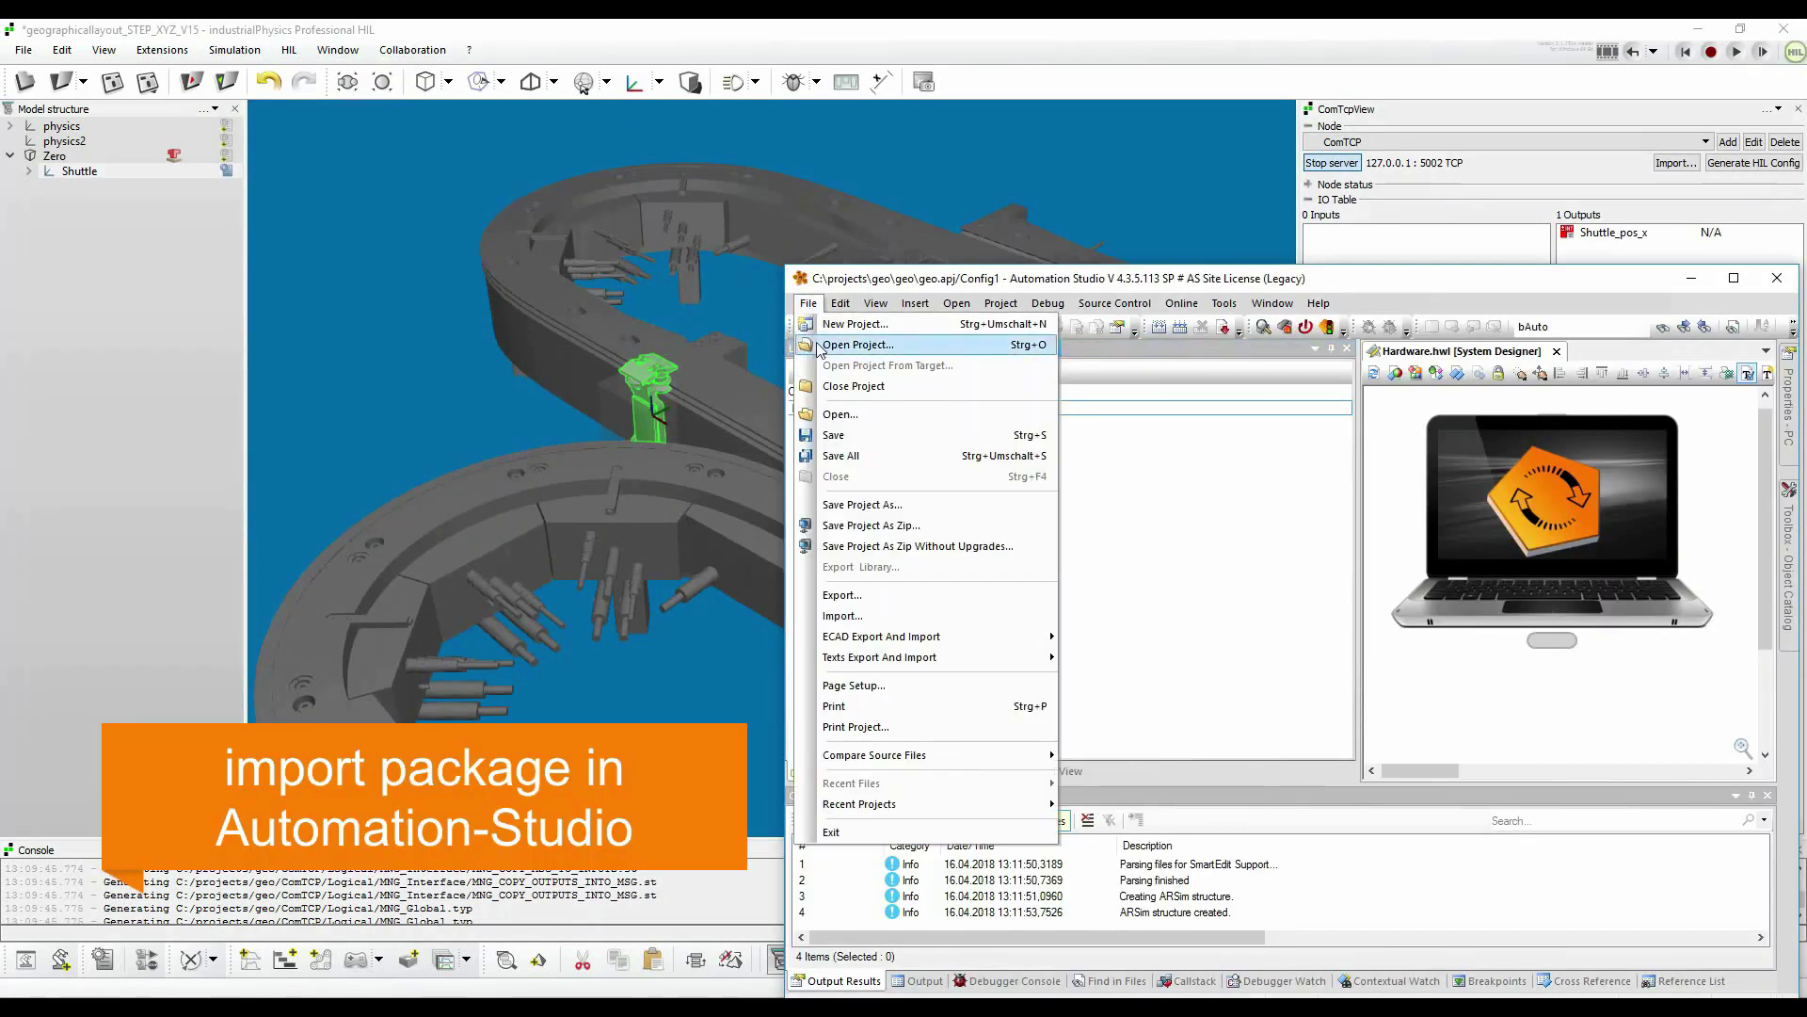
left_click(878, 617)
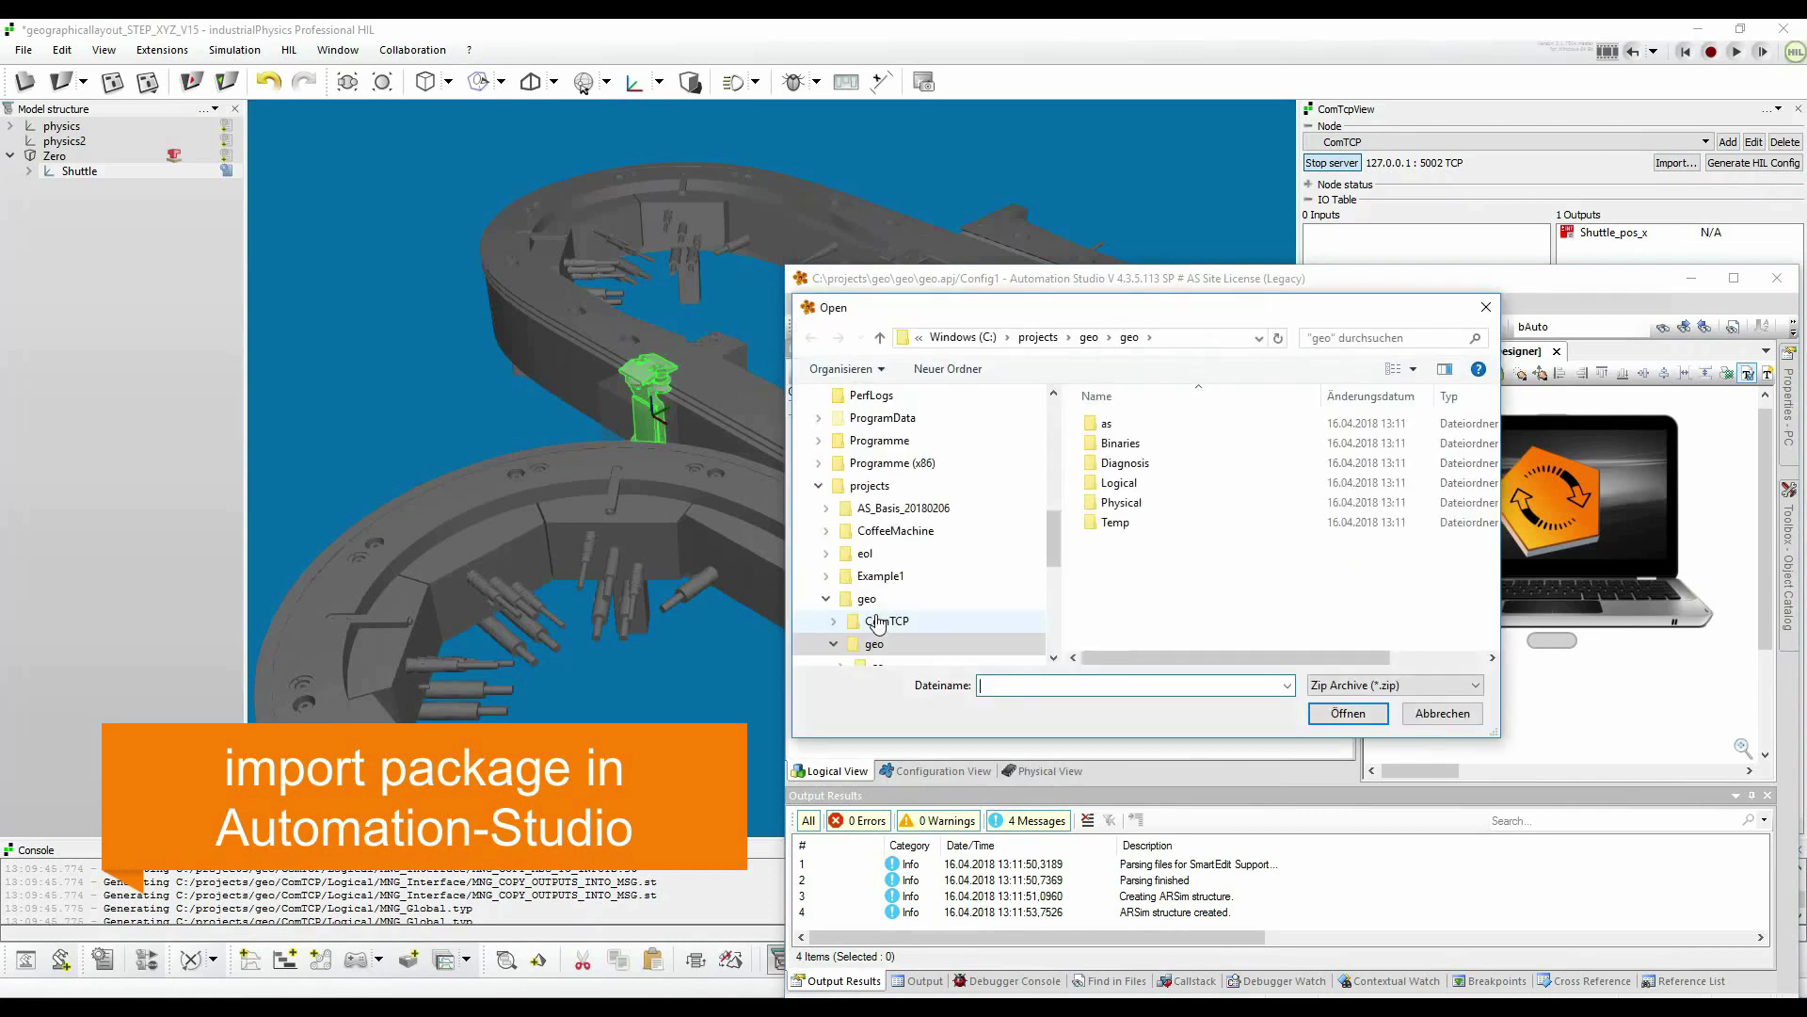
left_click(885, 620)
left_click(1135, 445)
double_click(1134, 445)
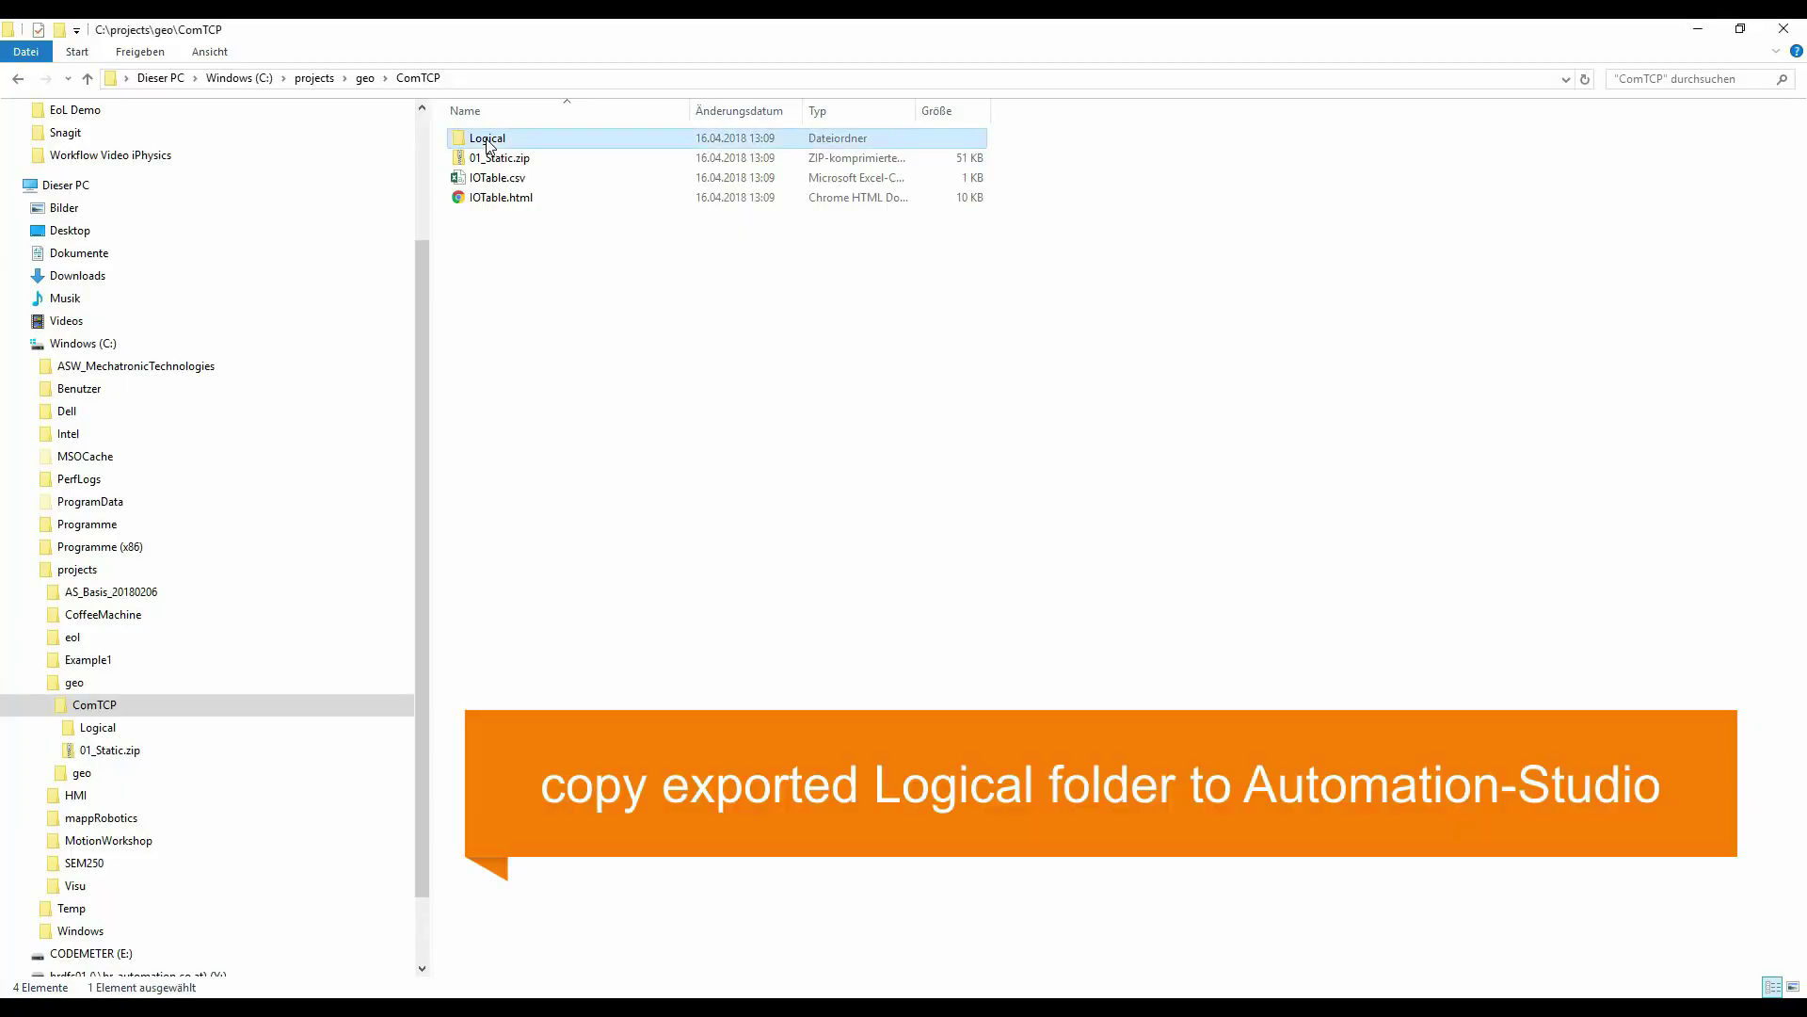
Copy MNG_Interface, MNG_Global.typ and MNG_Global.var from the exported ComTCP Logical folder.
double_click(480, 137)
left_click_drag(564, 240, 502, 140)
right_click(502, 140)
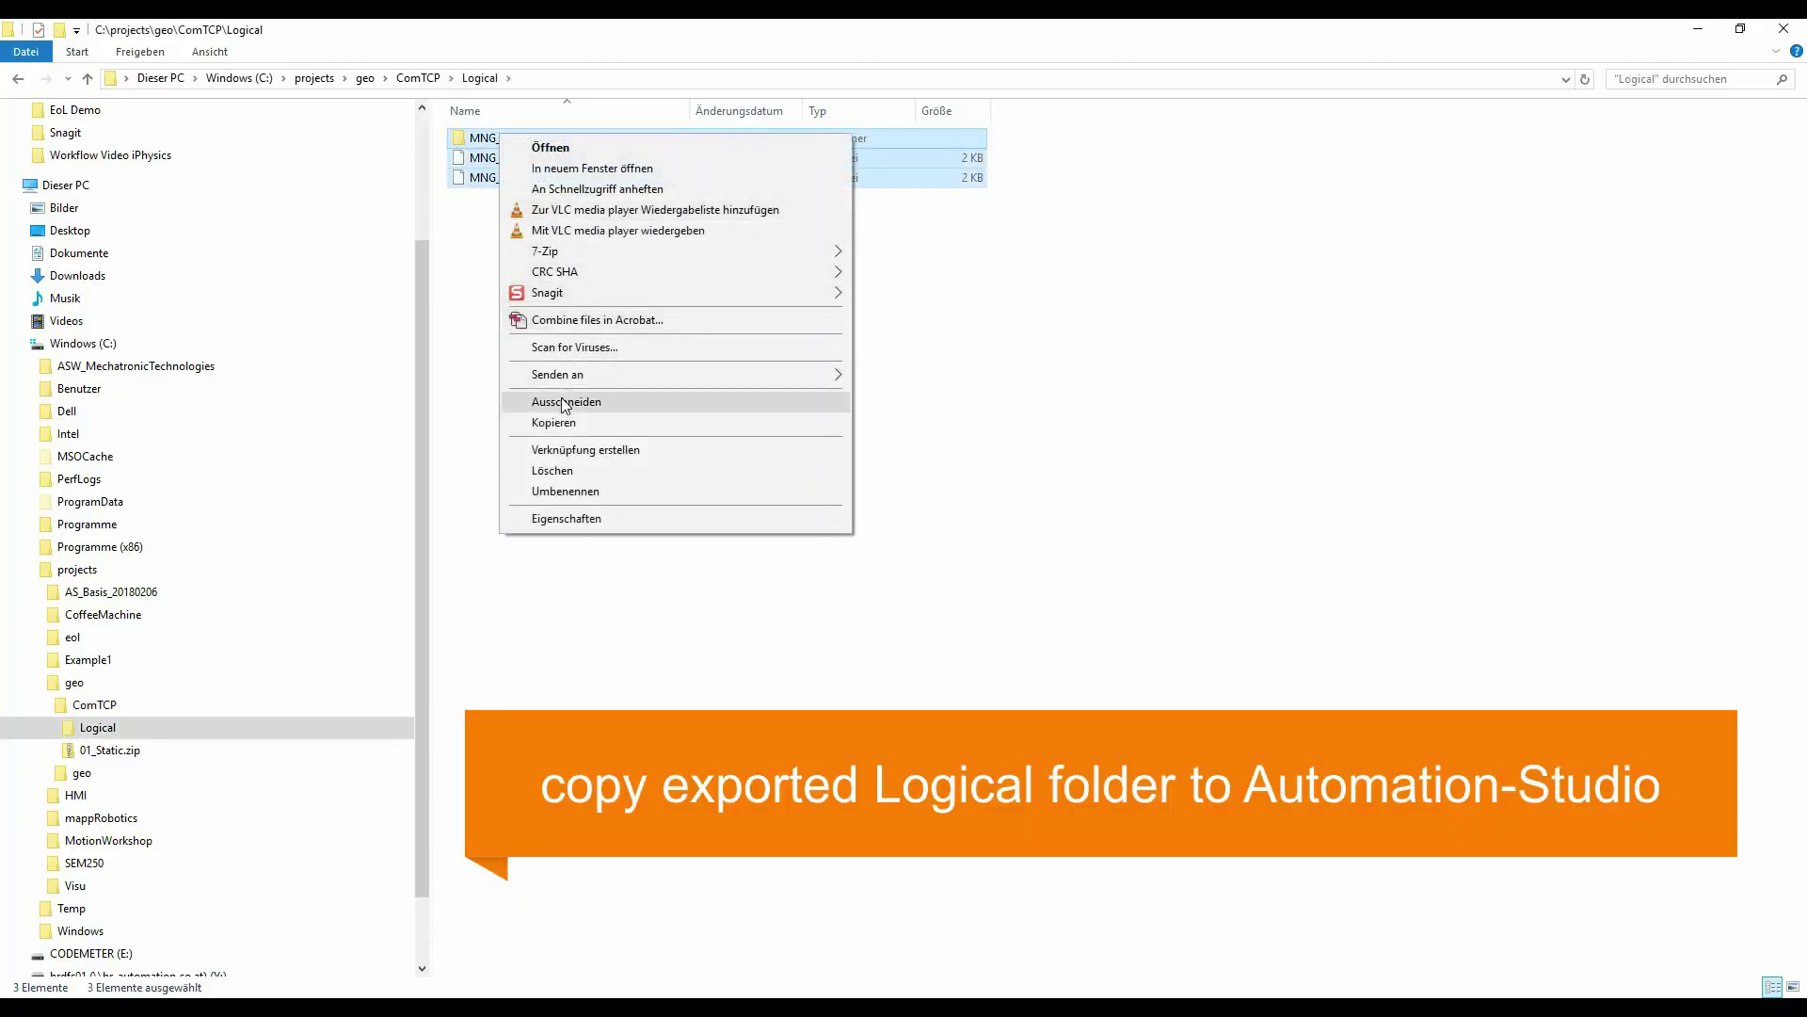
left_click(563, 423)
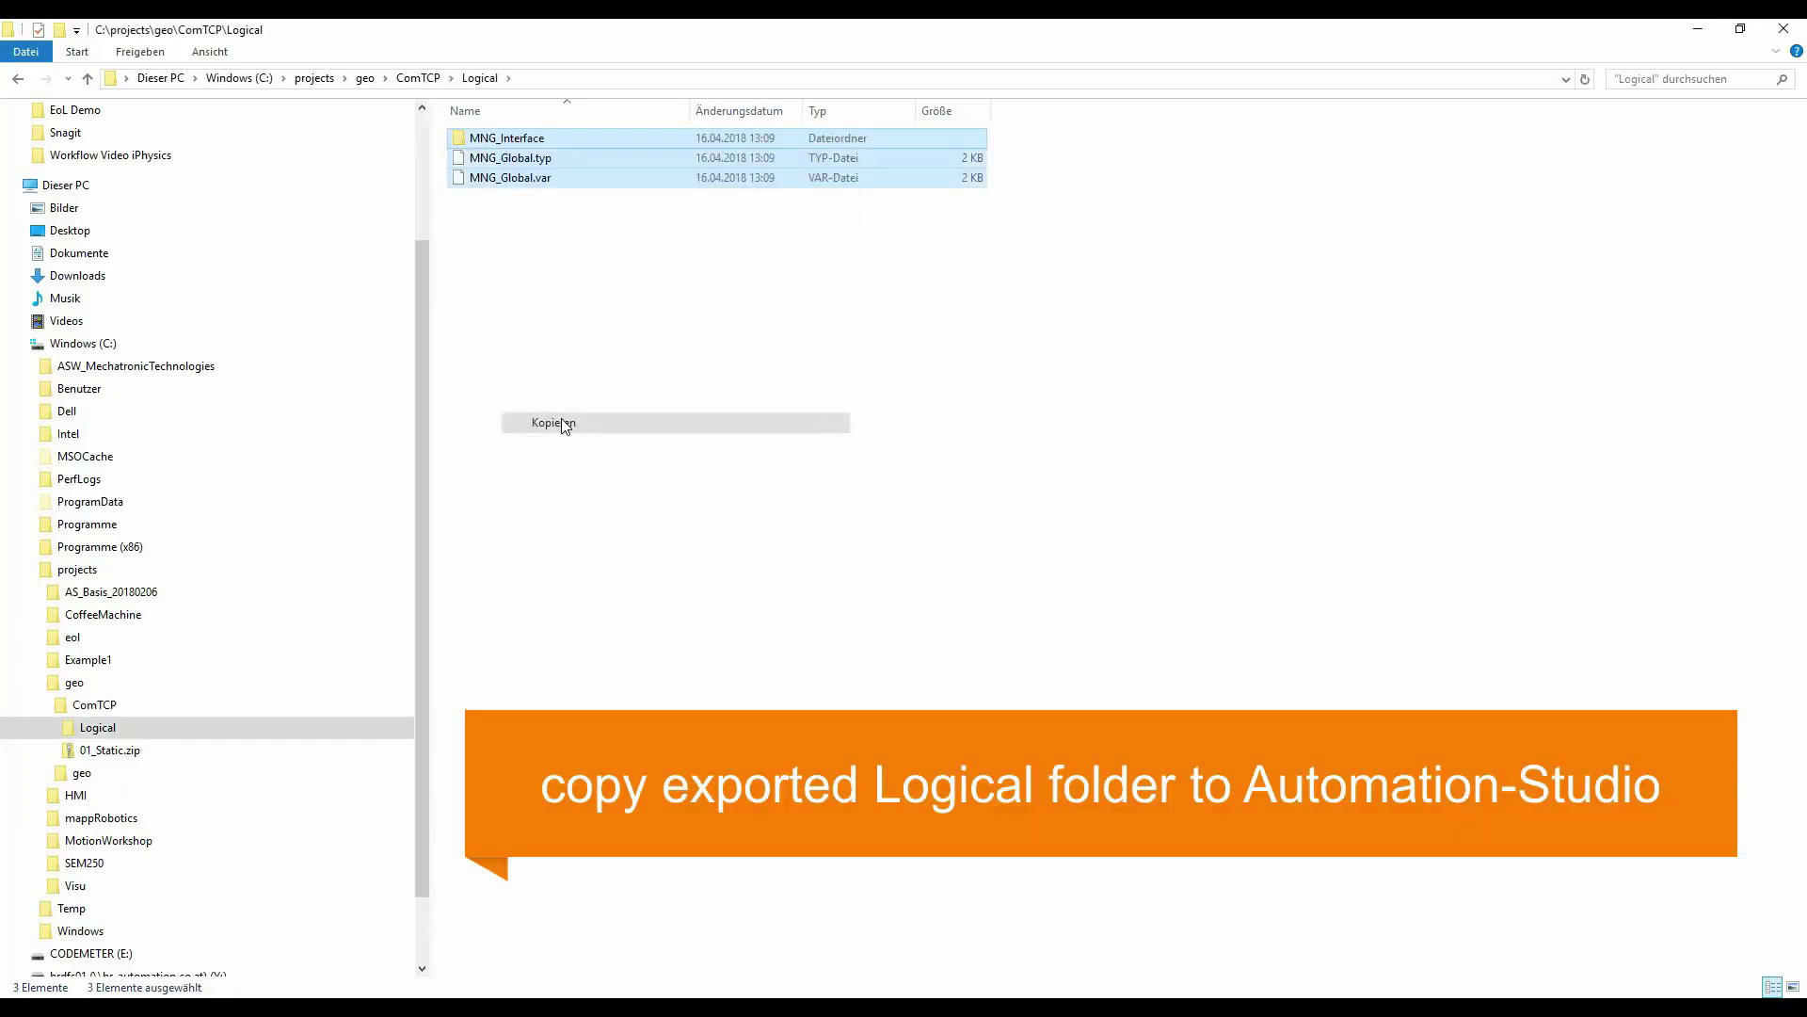
Paste them into geo\geo\Logical, replacing the existing files.
left_click(365, 78)
double_click(485, 157)
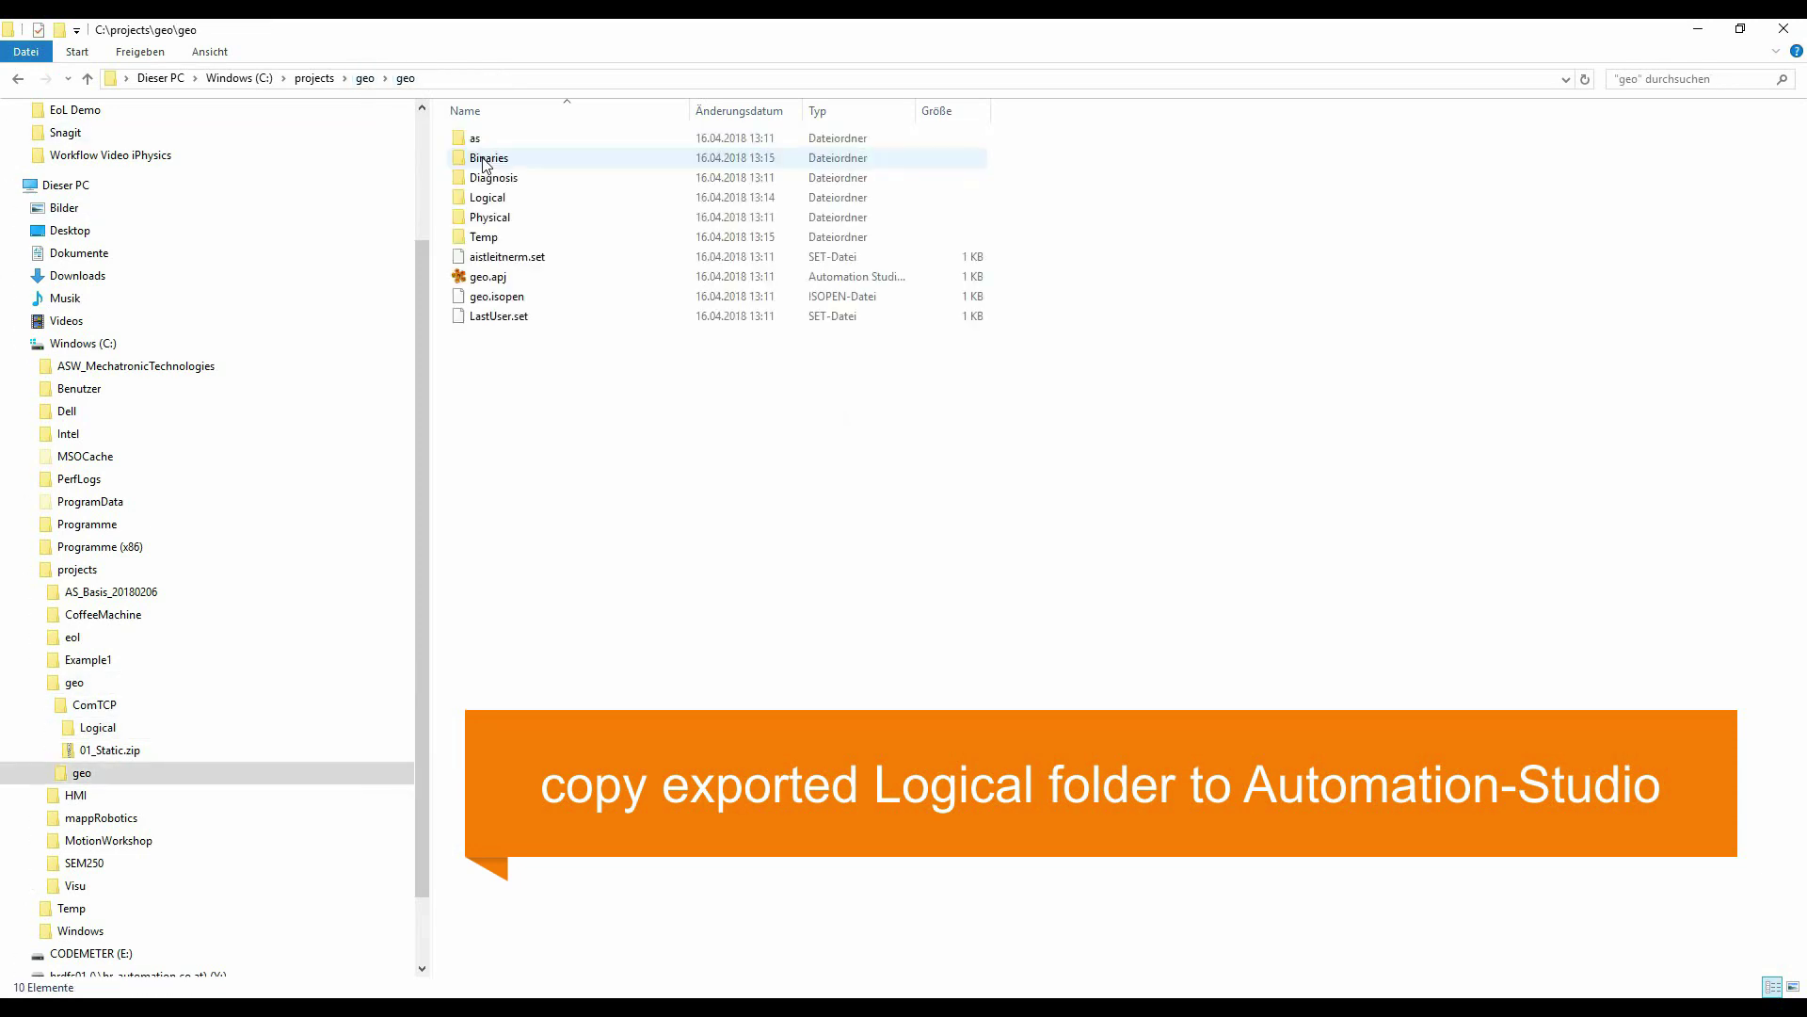
double_click(500, 200)
right_click(549, 392)
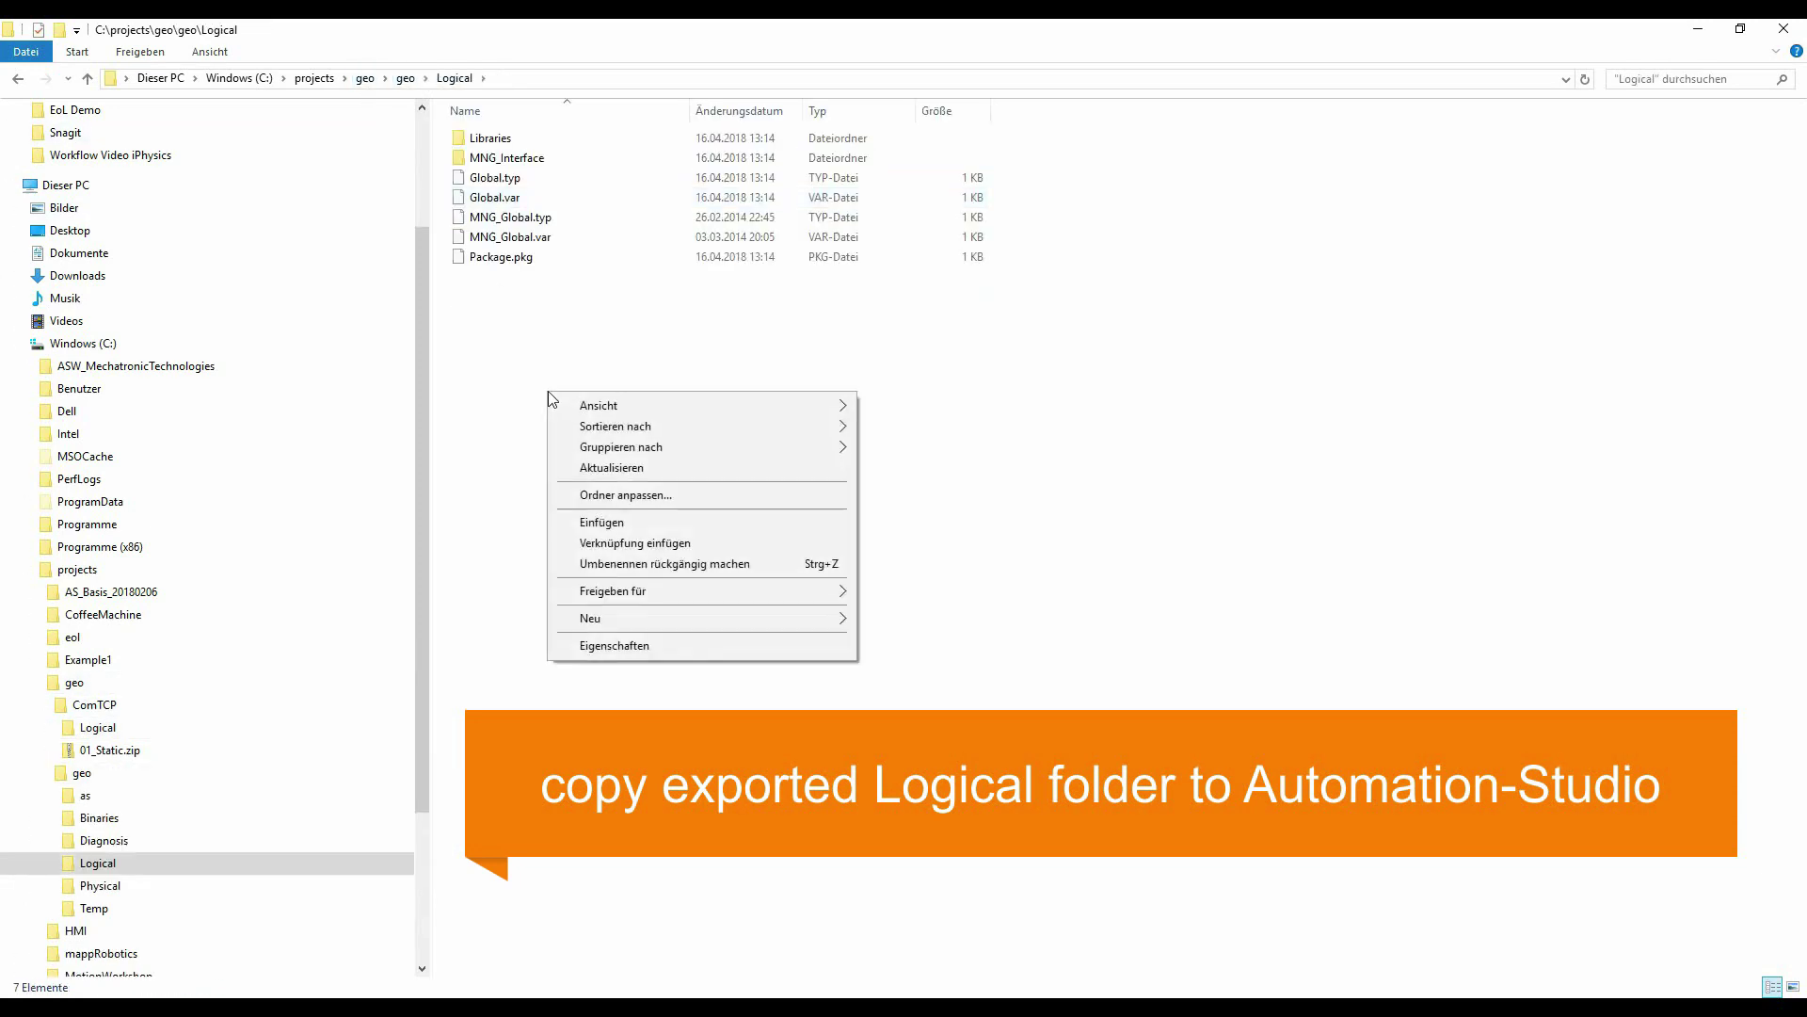
left_click(607, 520)
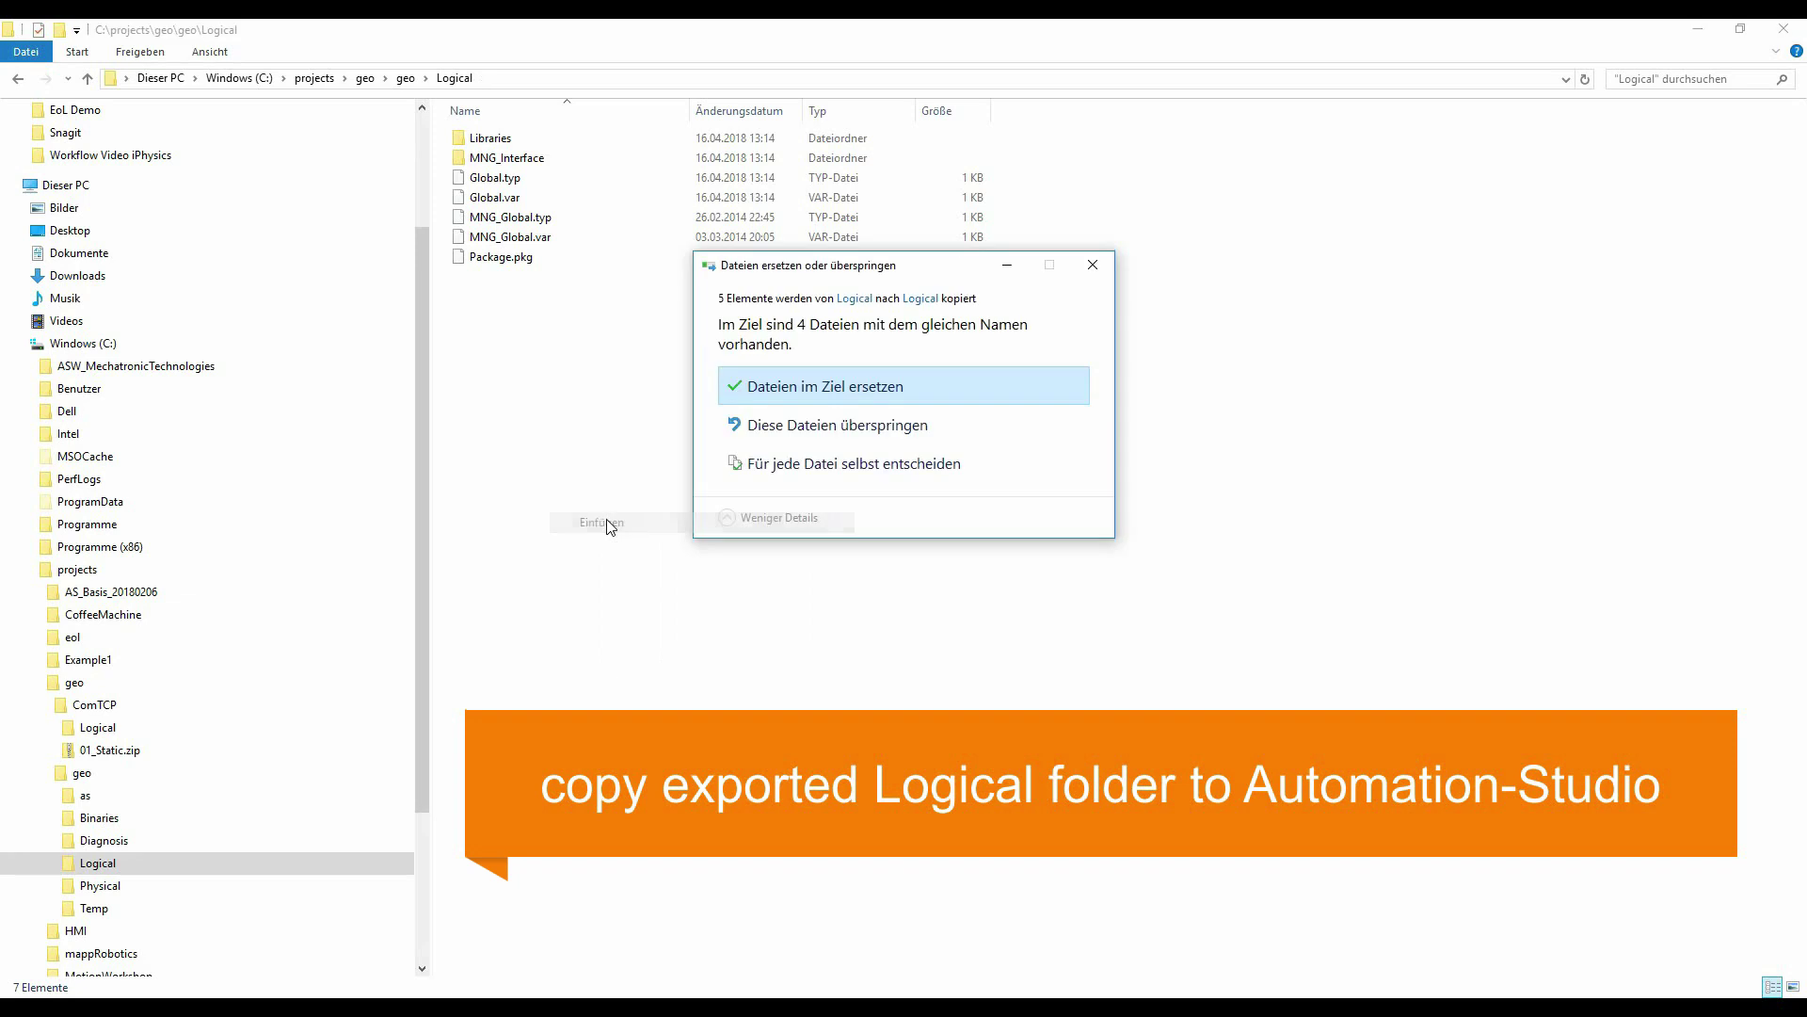
left_click(831, 395)
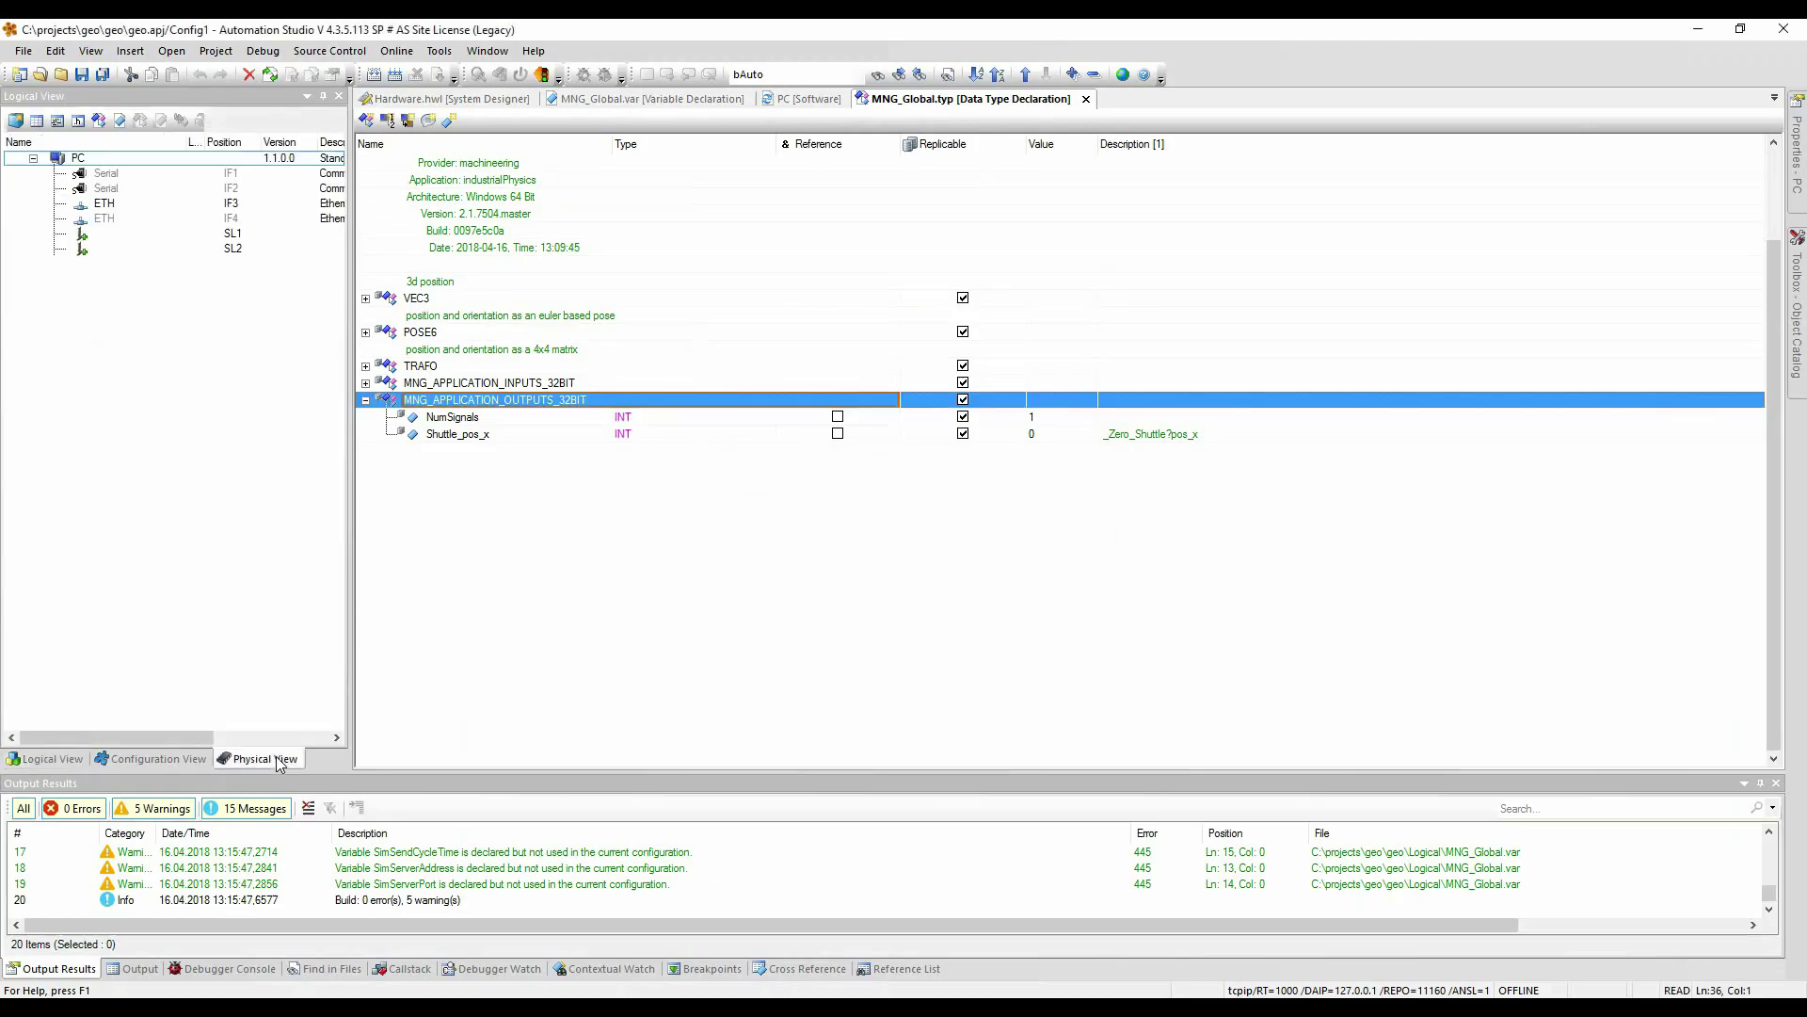
Set Cyclic #1 Duration to 10000 µs and Tolerance to 0, then save.
double_click(135, 160)
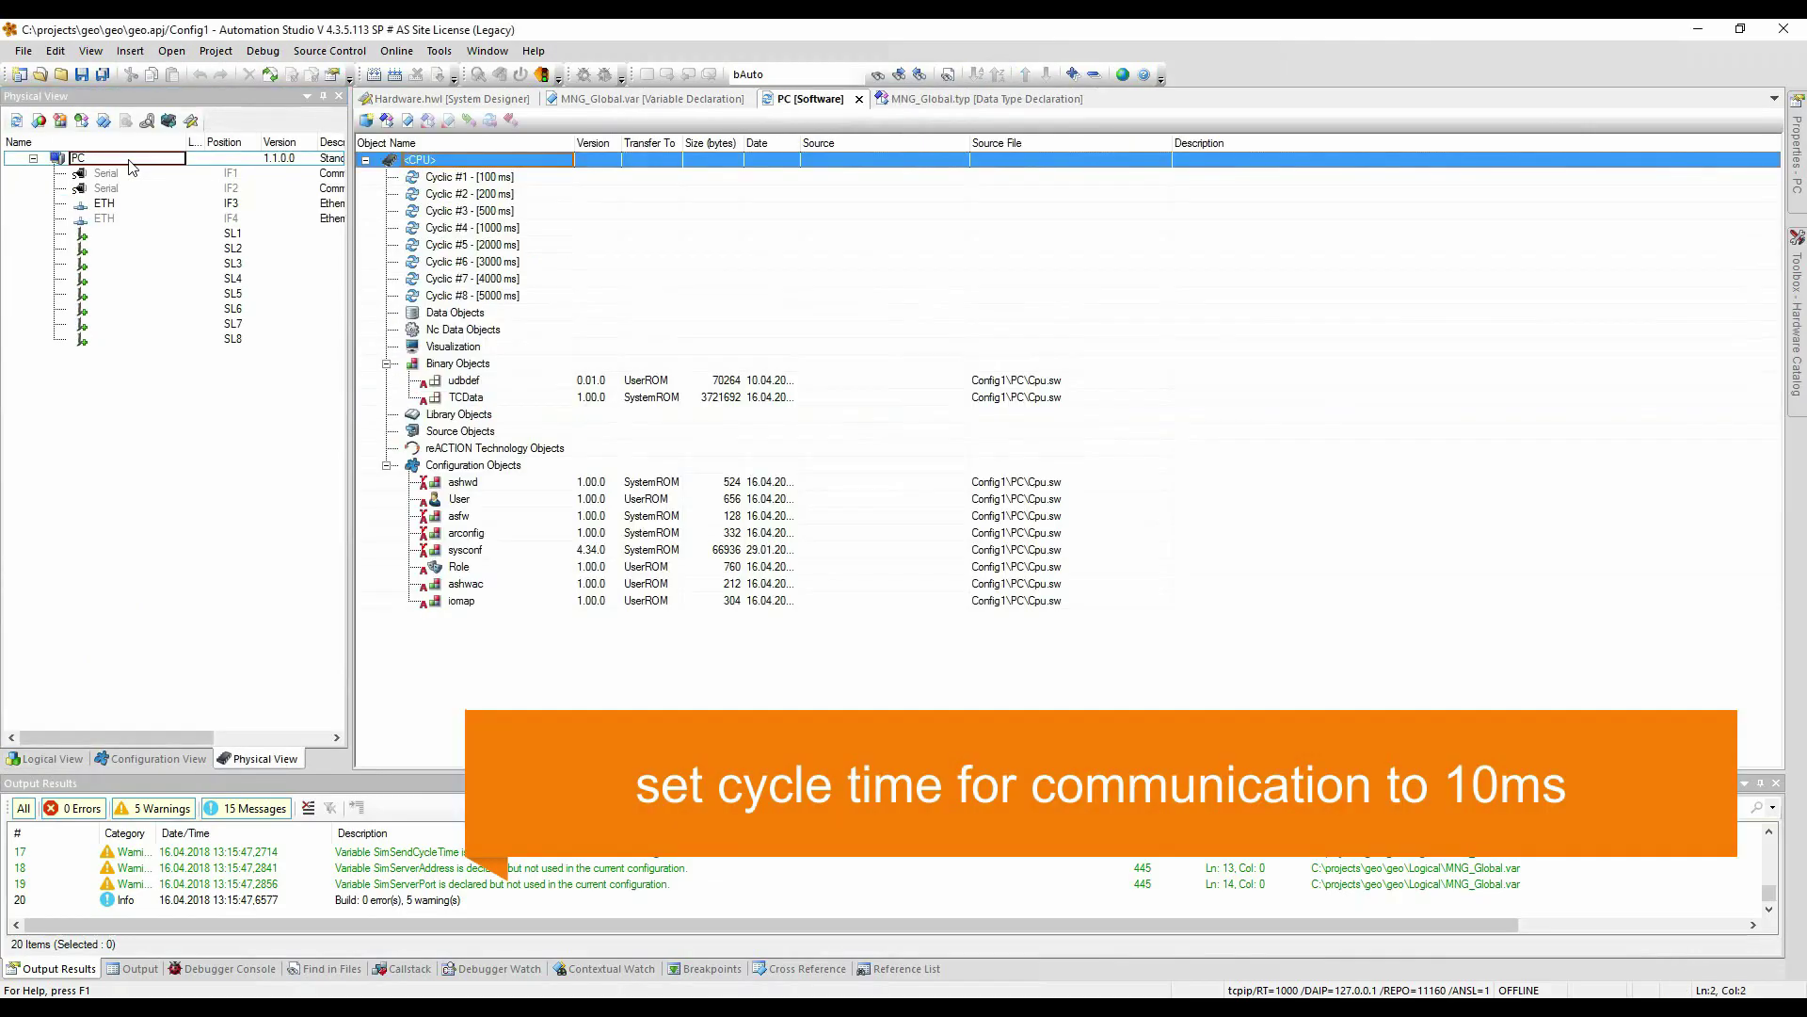
left_click(457, 181)
right_click(458, 181)
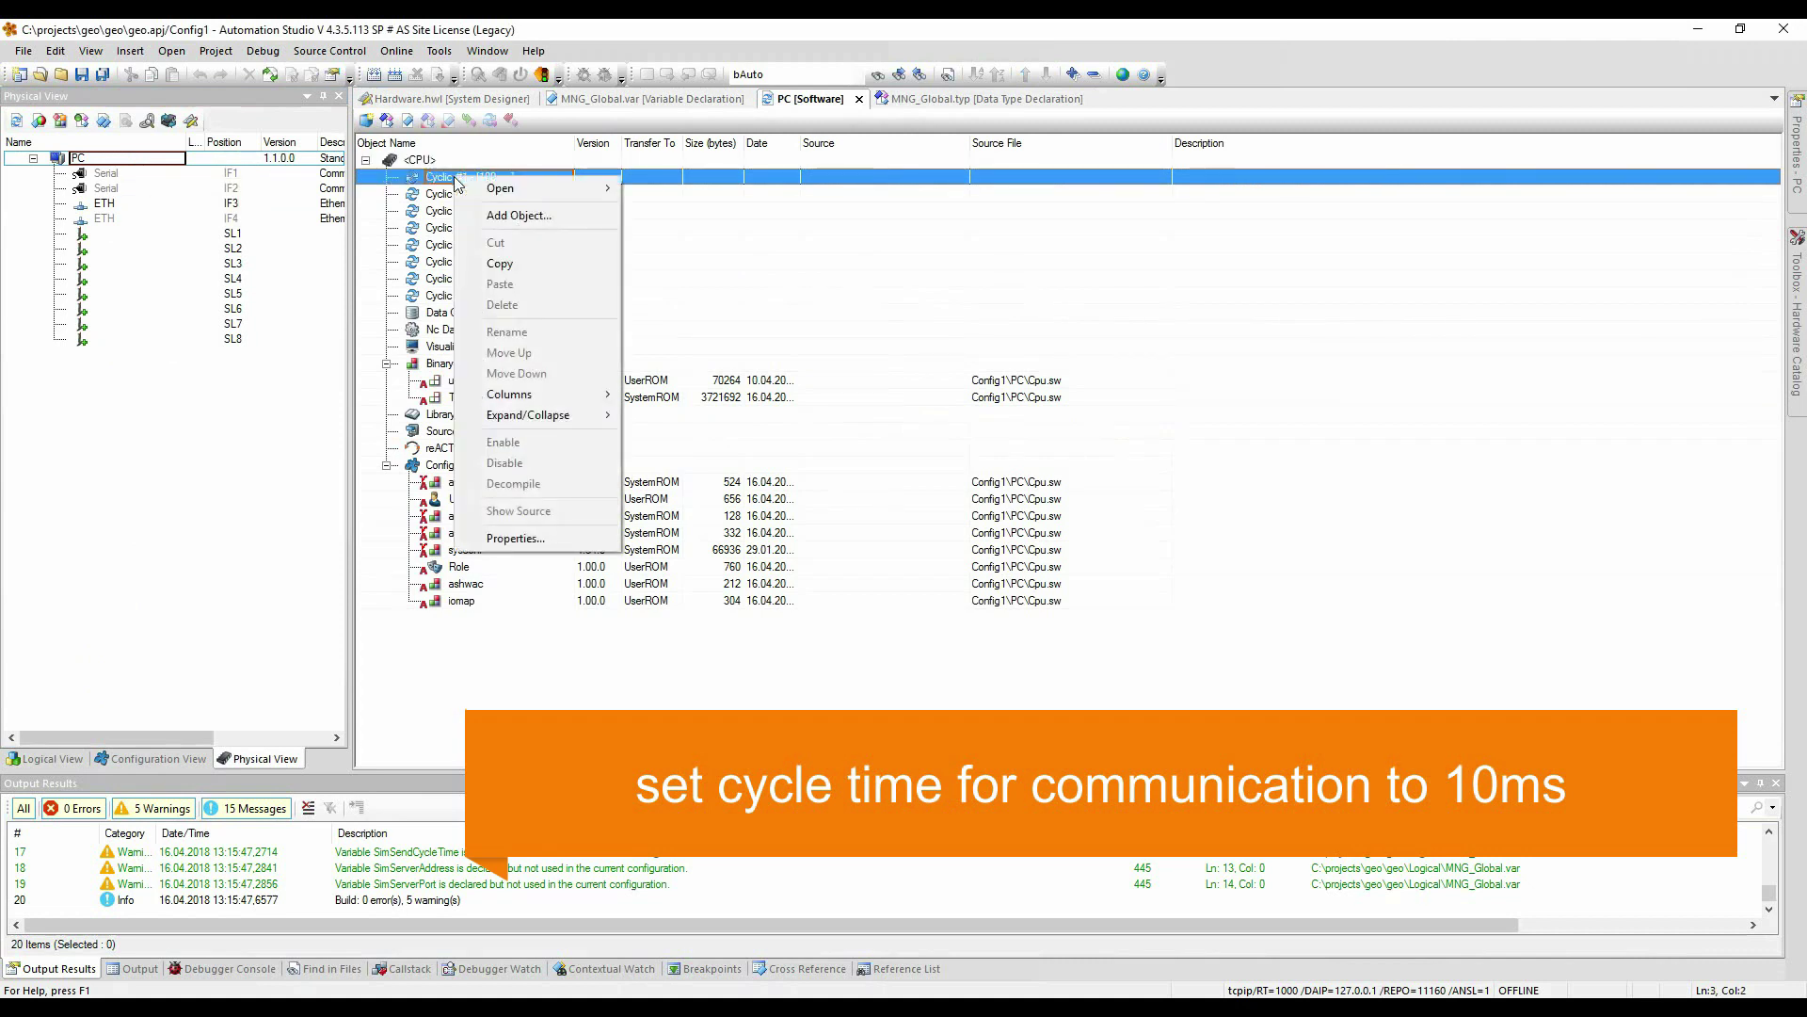
left_click(480, 541)
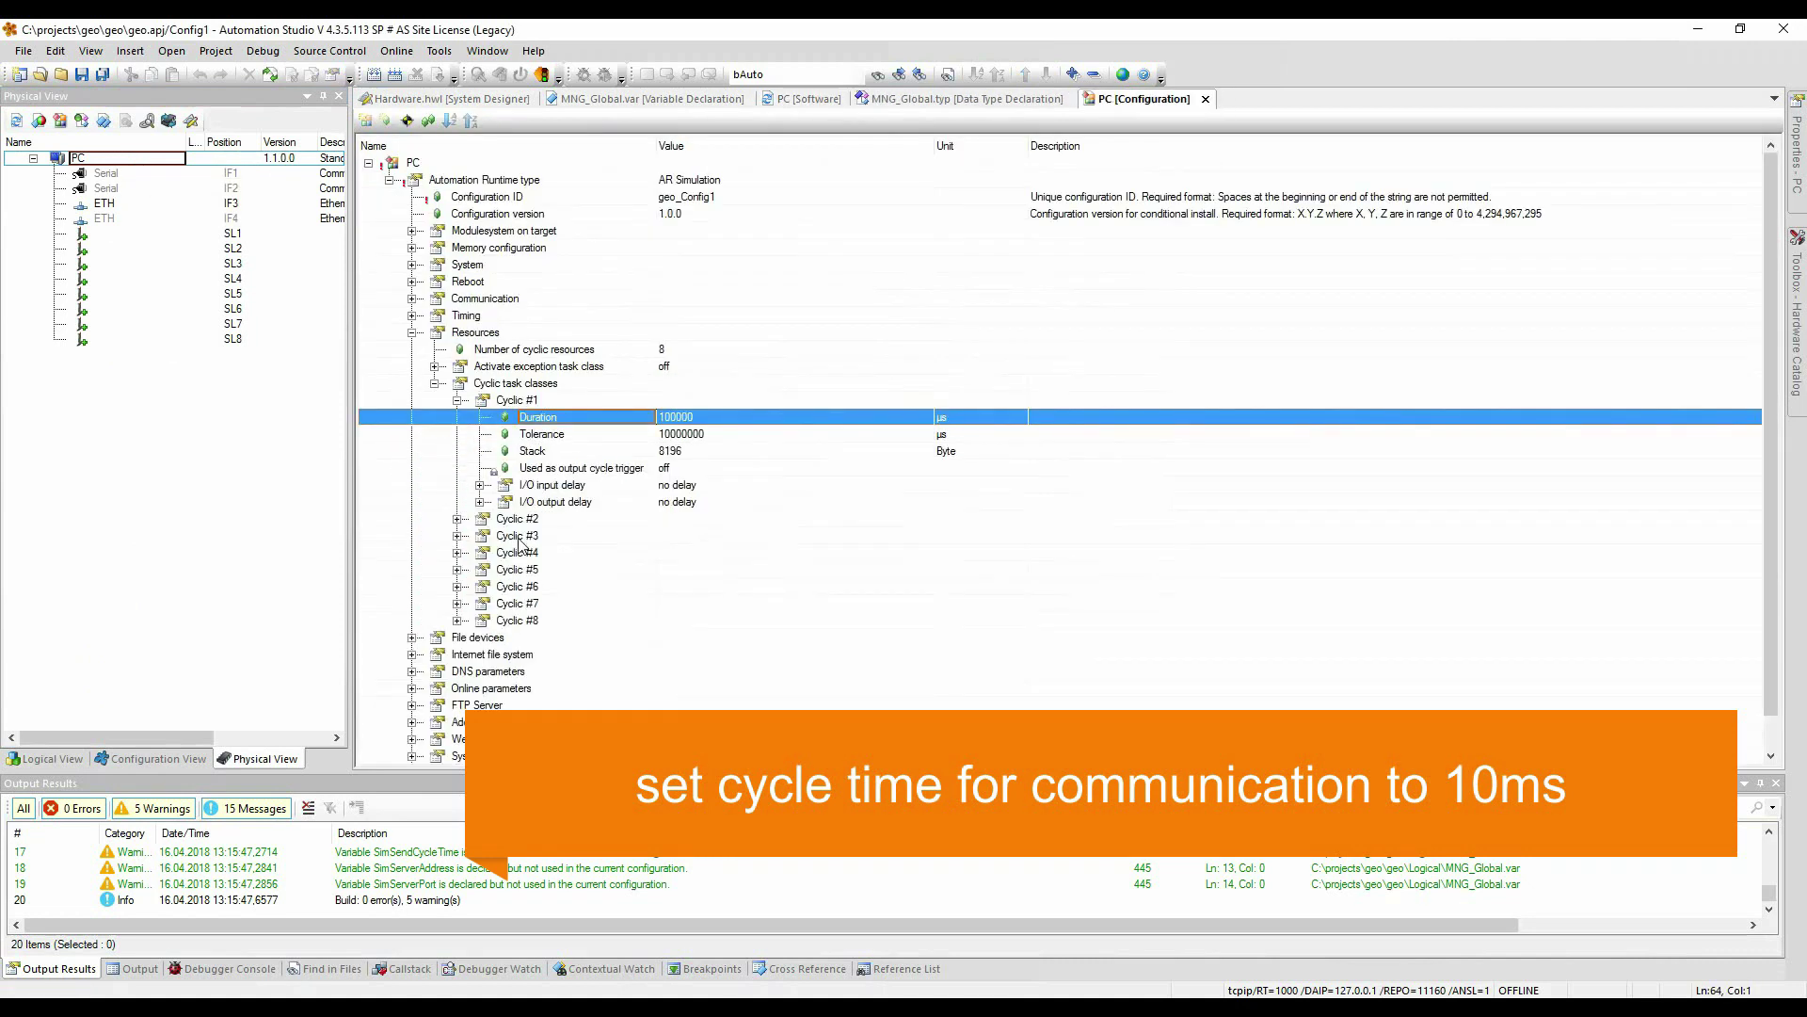
left_click(718, 419)
left_click(718, 417)
key("BackSpace")
key("Return")
left_click(730, 436)
type("0")
left_click(732, 435)
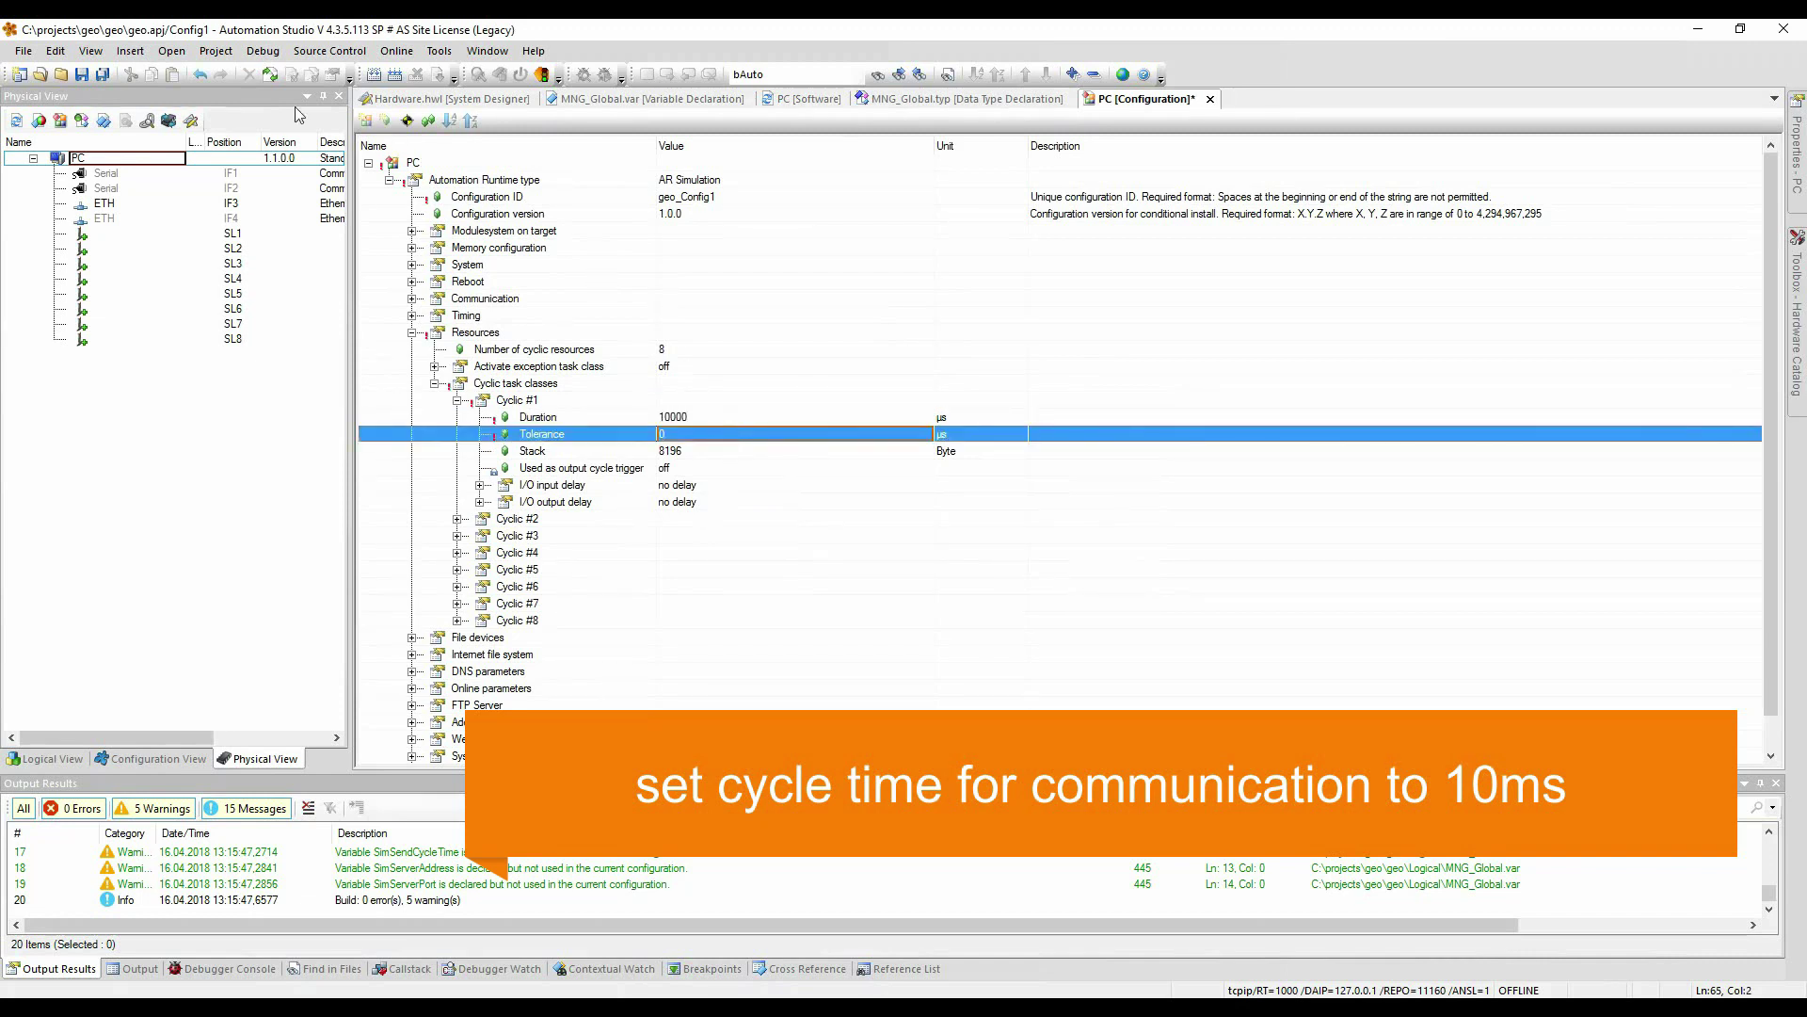
left_click(85, 76)
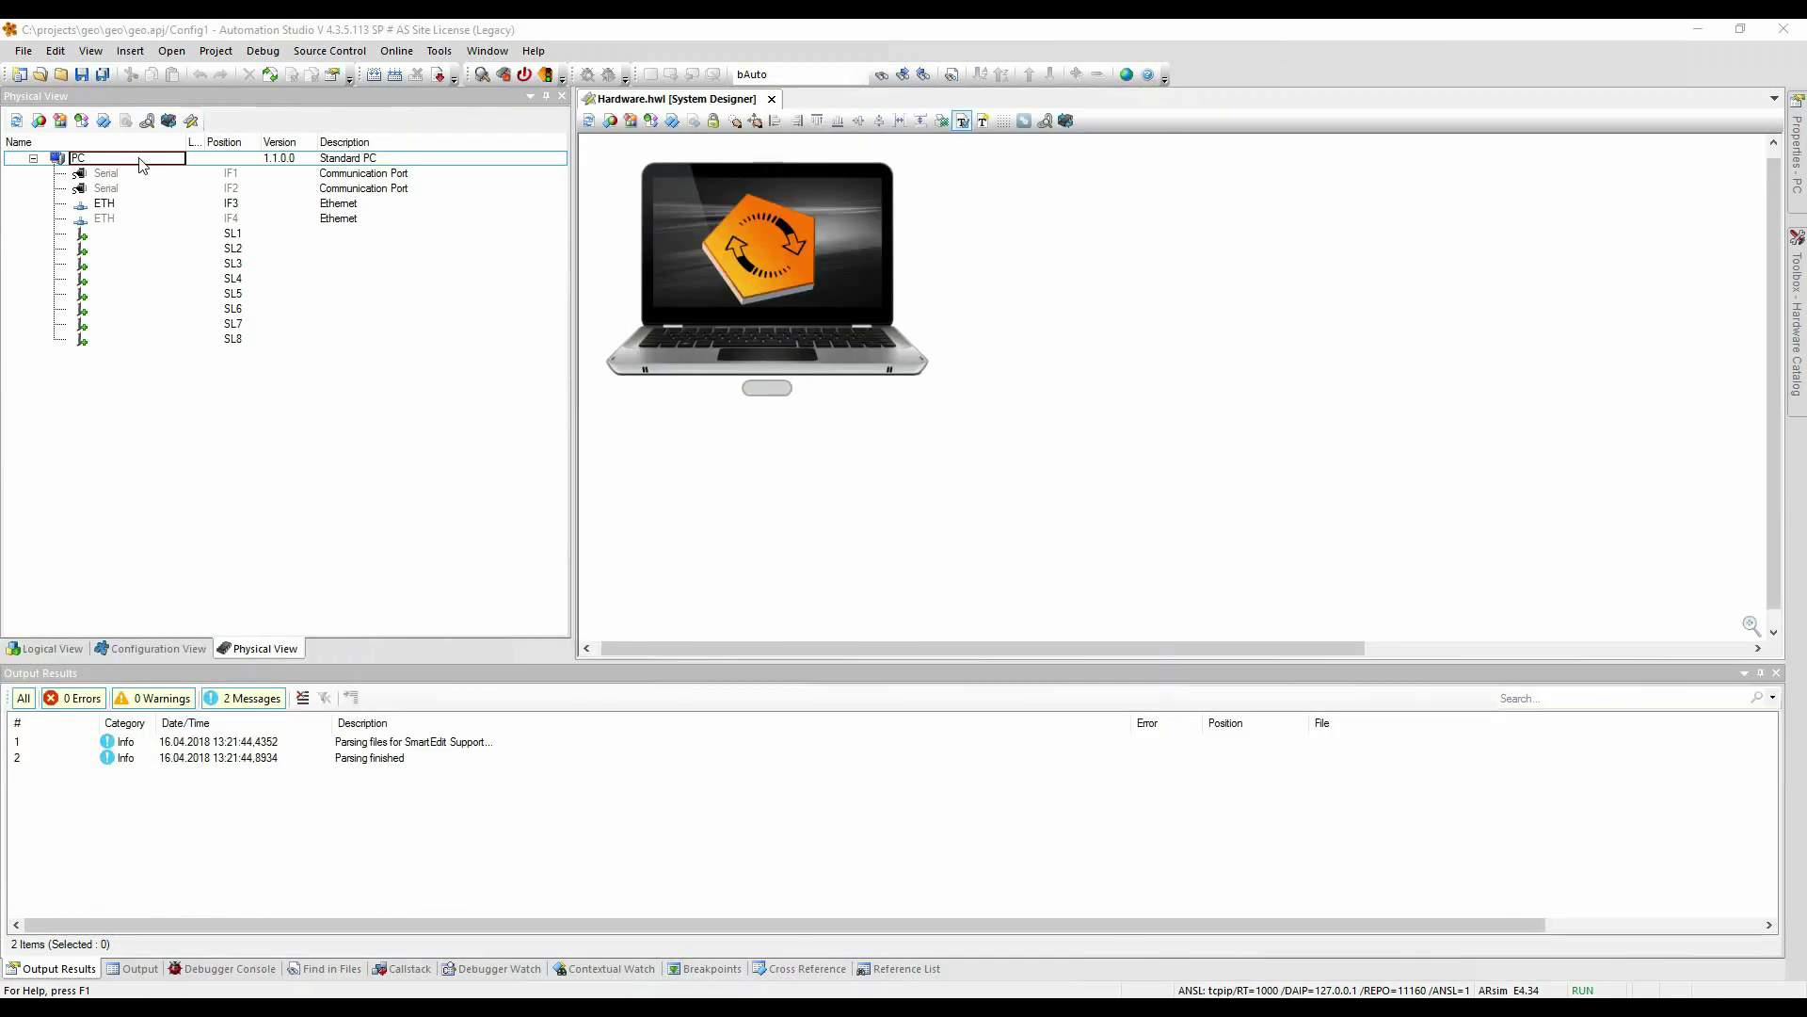
Assign the MNG_Interface program to the Cyclic #1 task class.
double_click(142, 164)
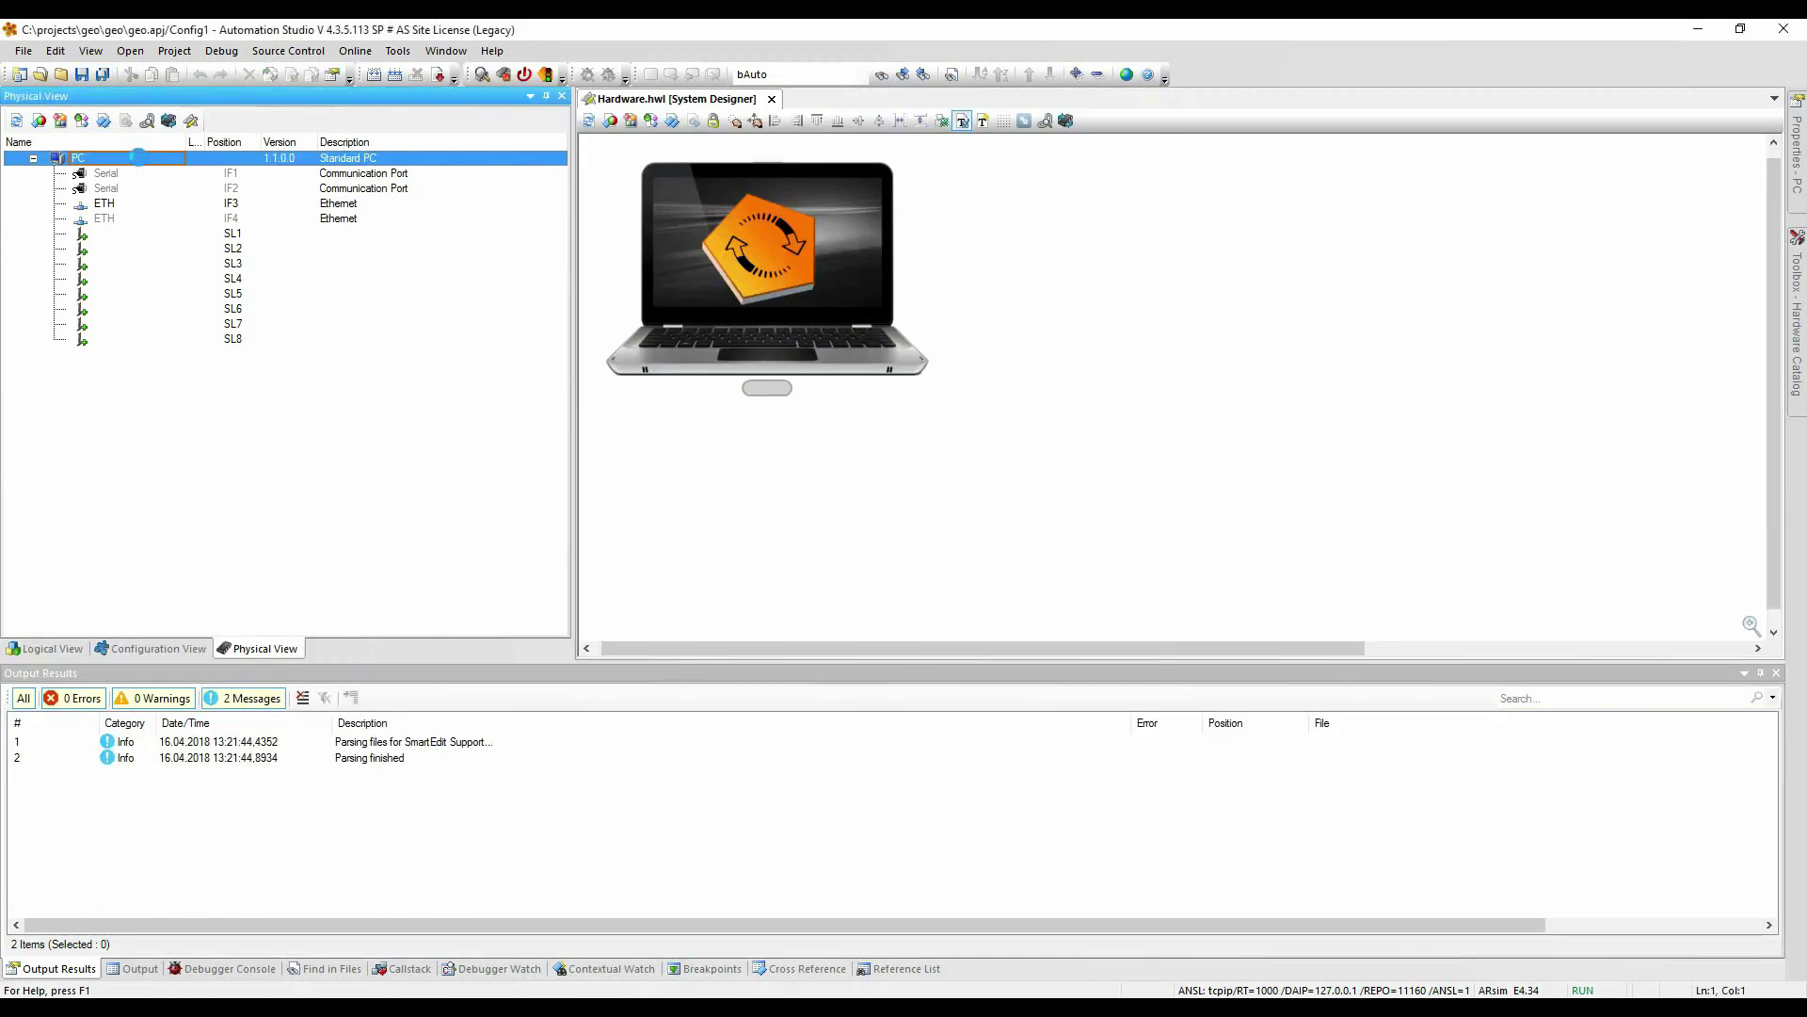
left_click(67, 650)
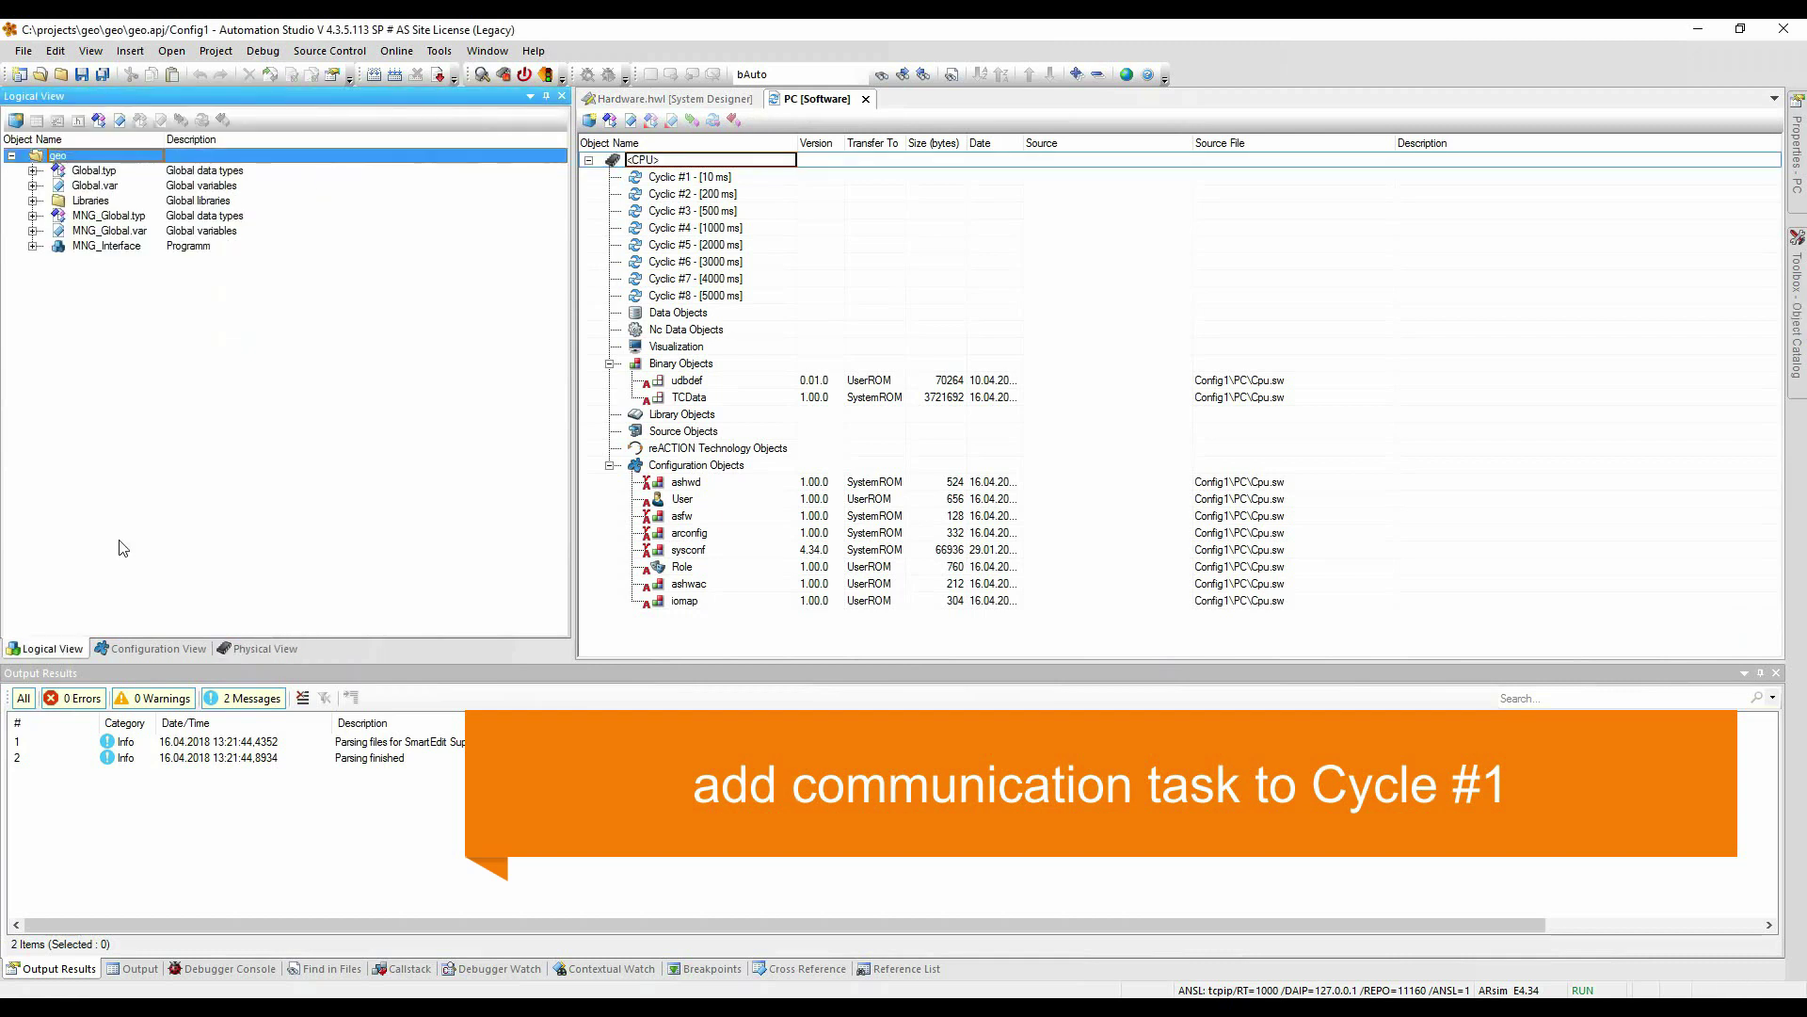
left_click_drag(106, 245, 700, 186)
Rebuild the project, transfer it to the target, and start the simulation.
left_click(394, 74)
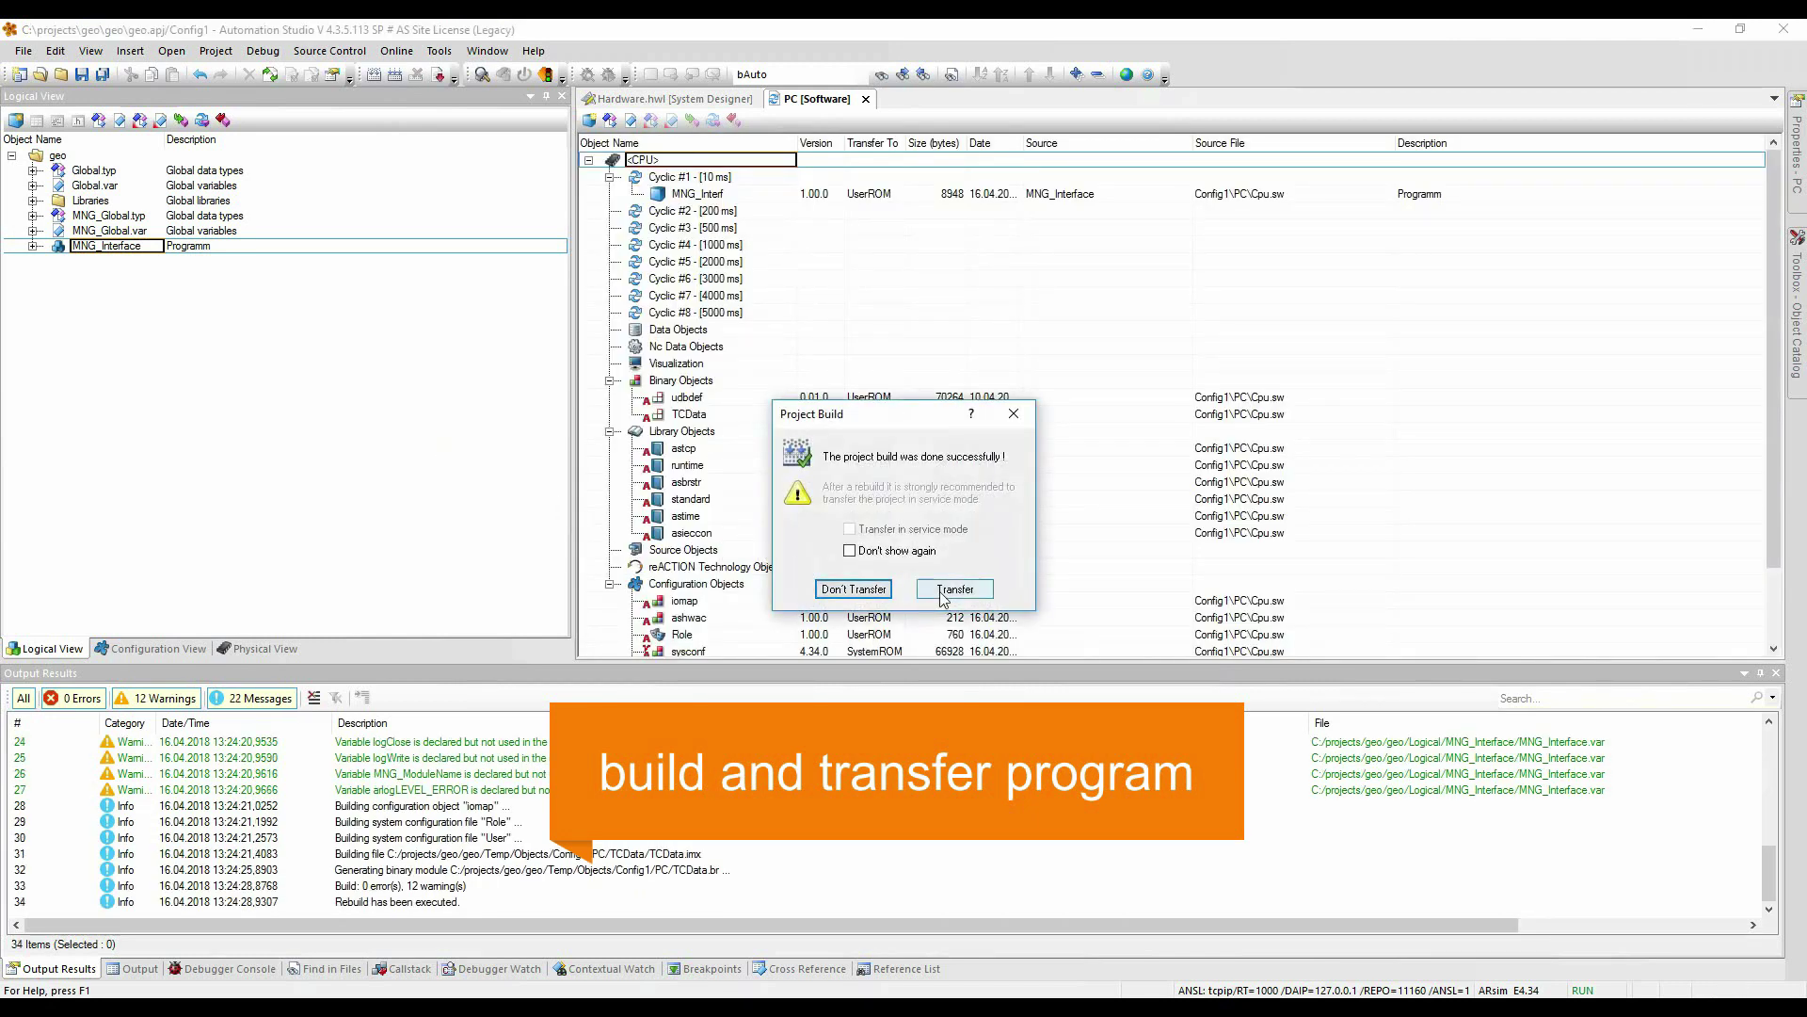
left_click(946, 592)
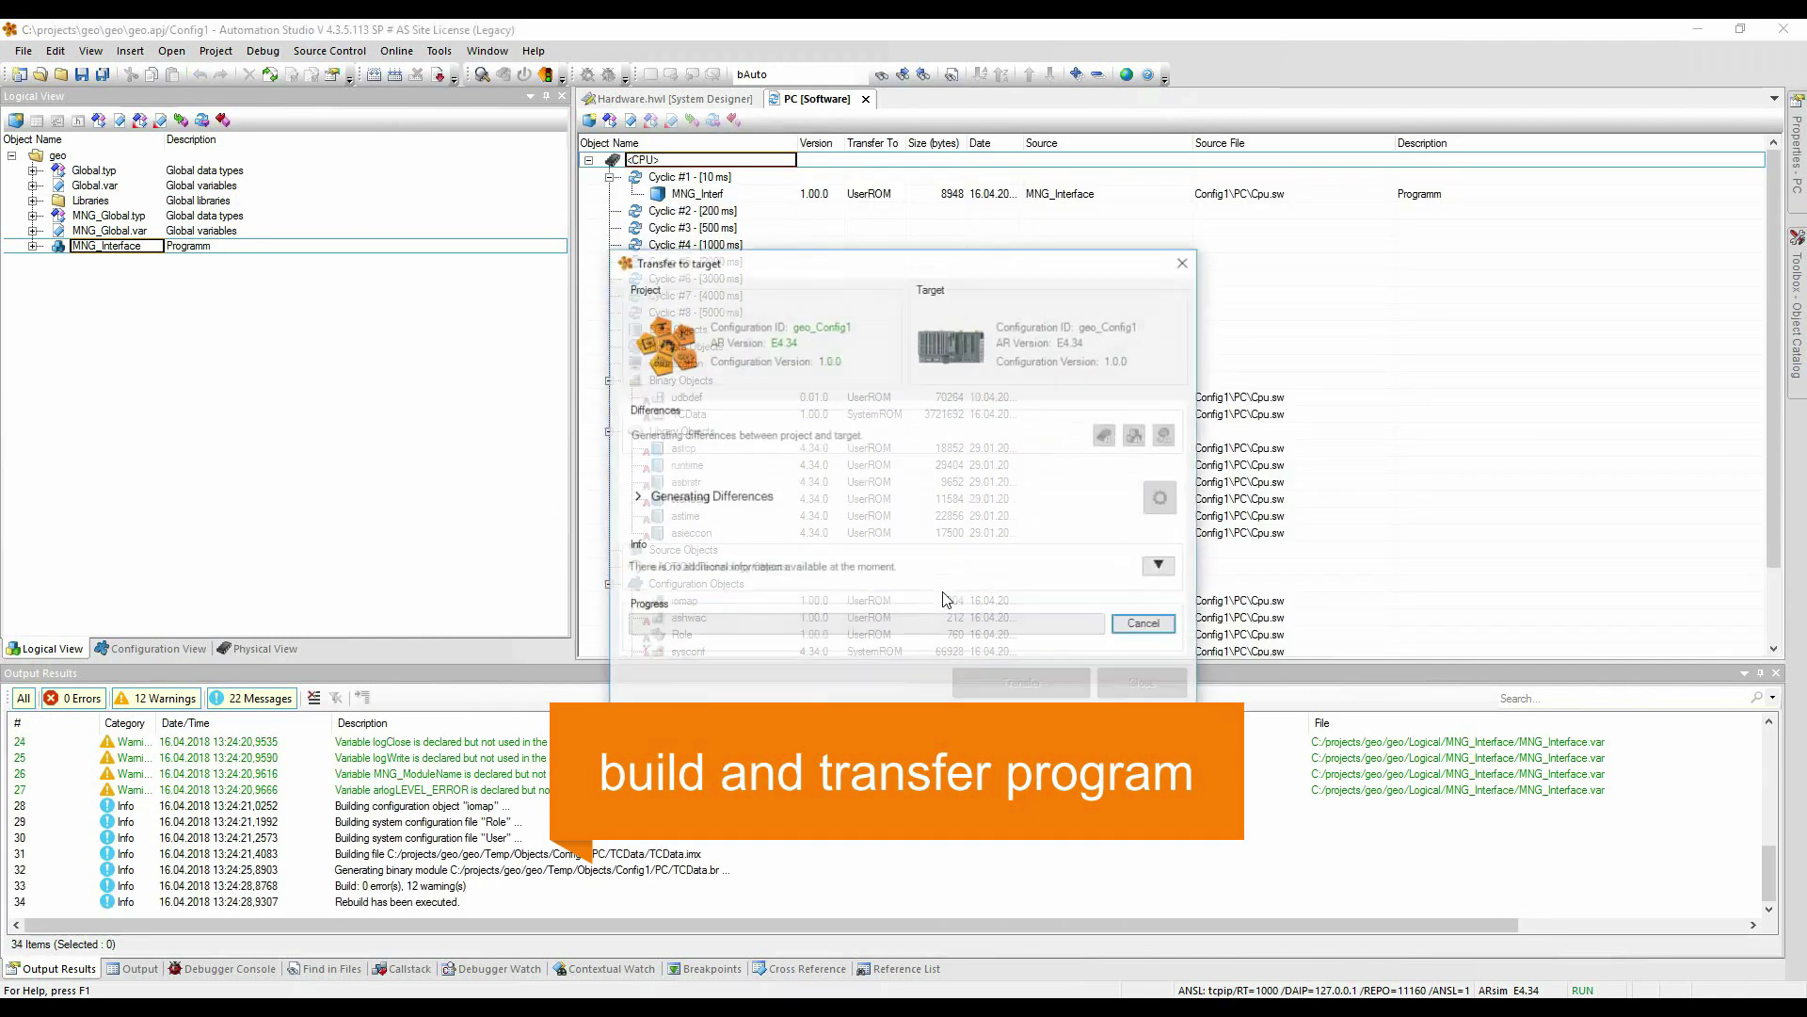
left_click(1011, 688)
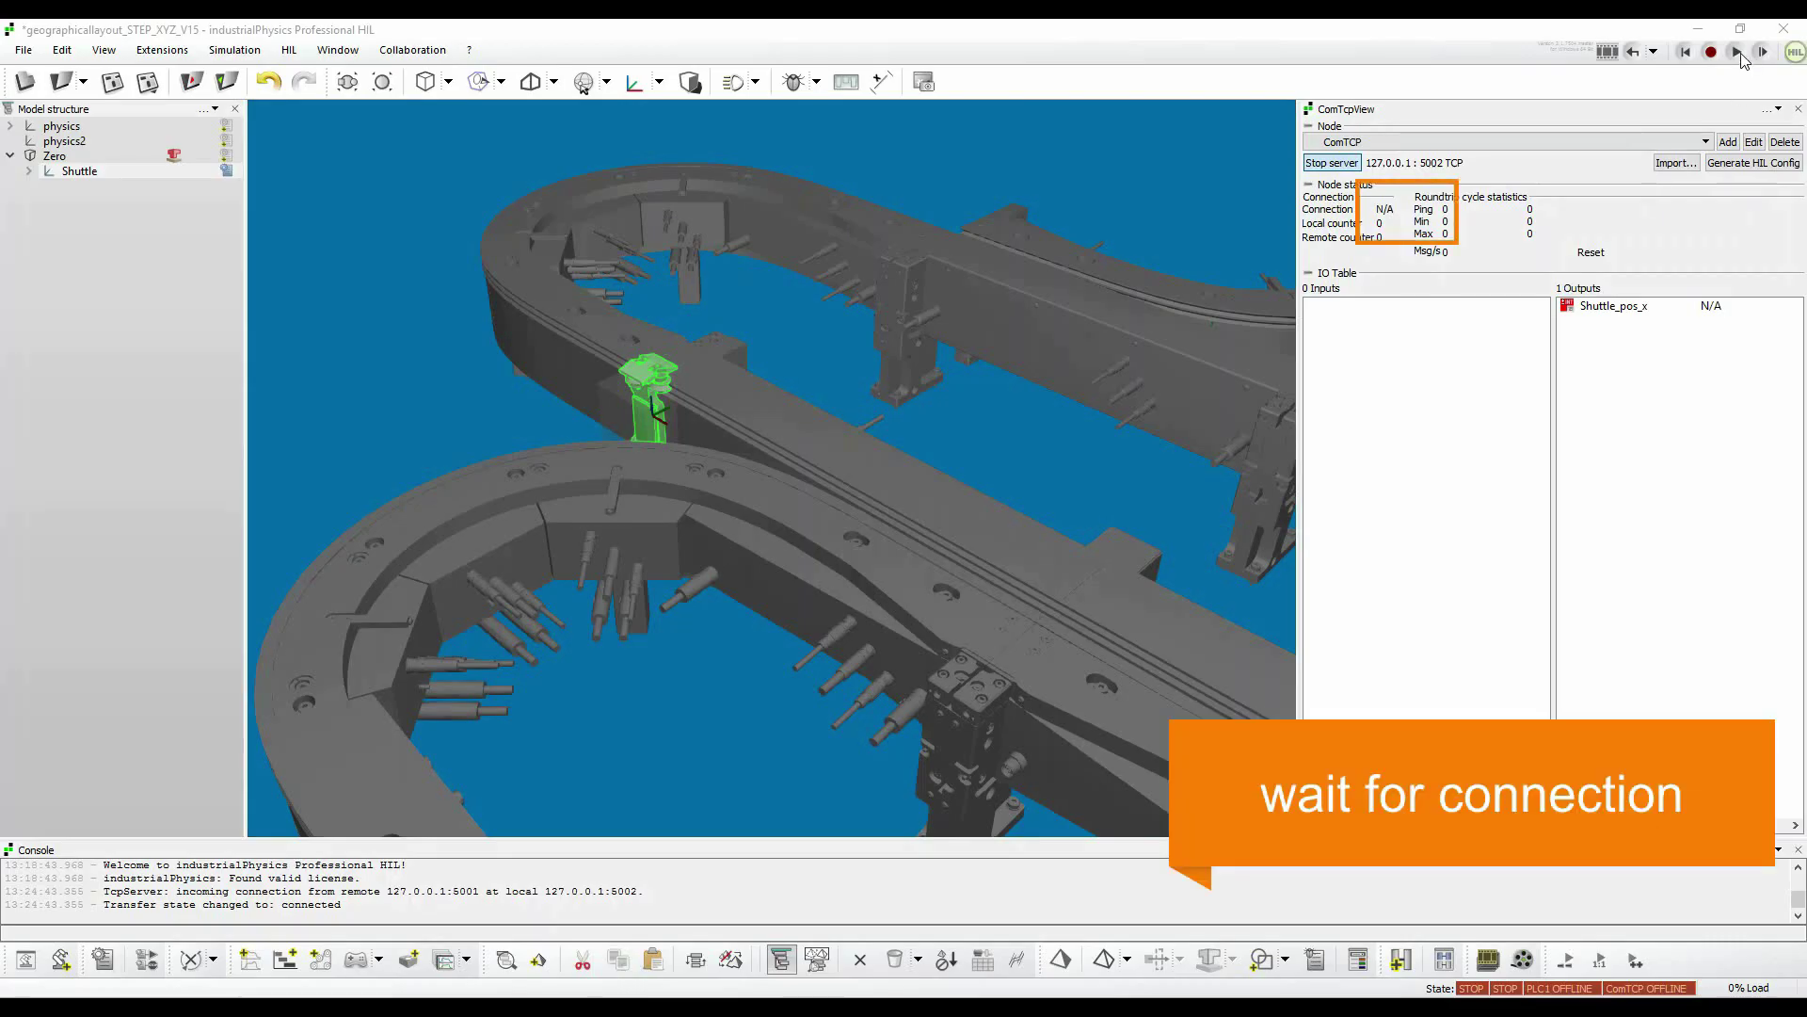
left_click(1738, 53)
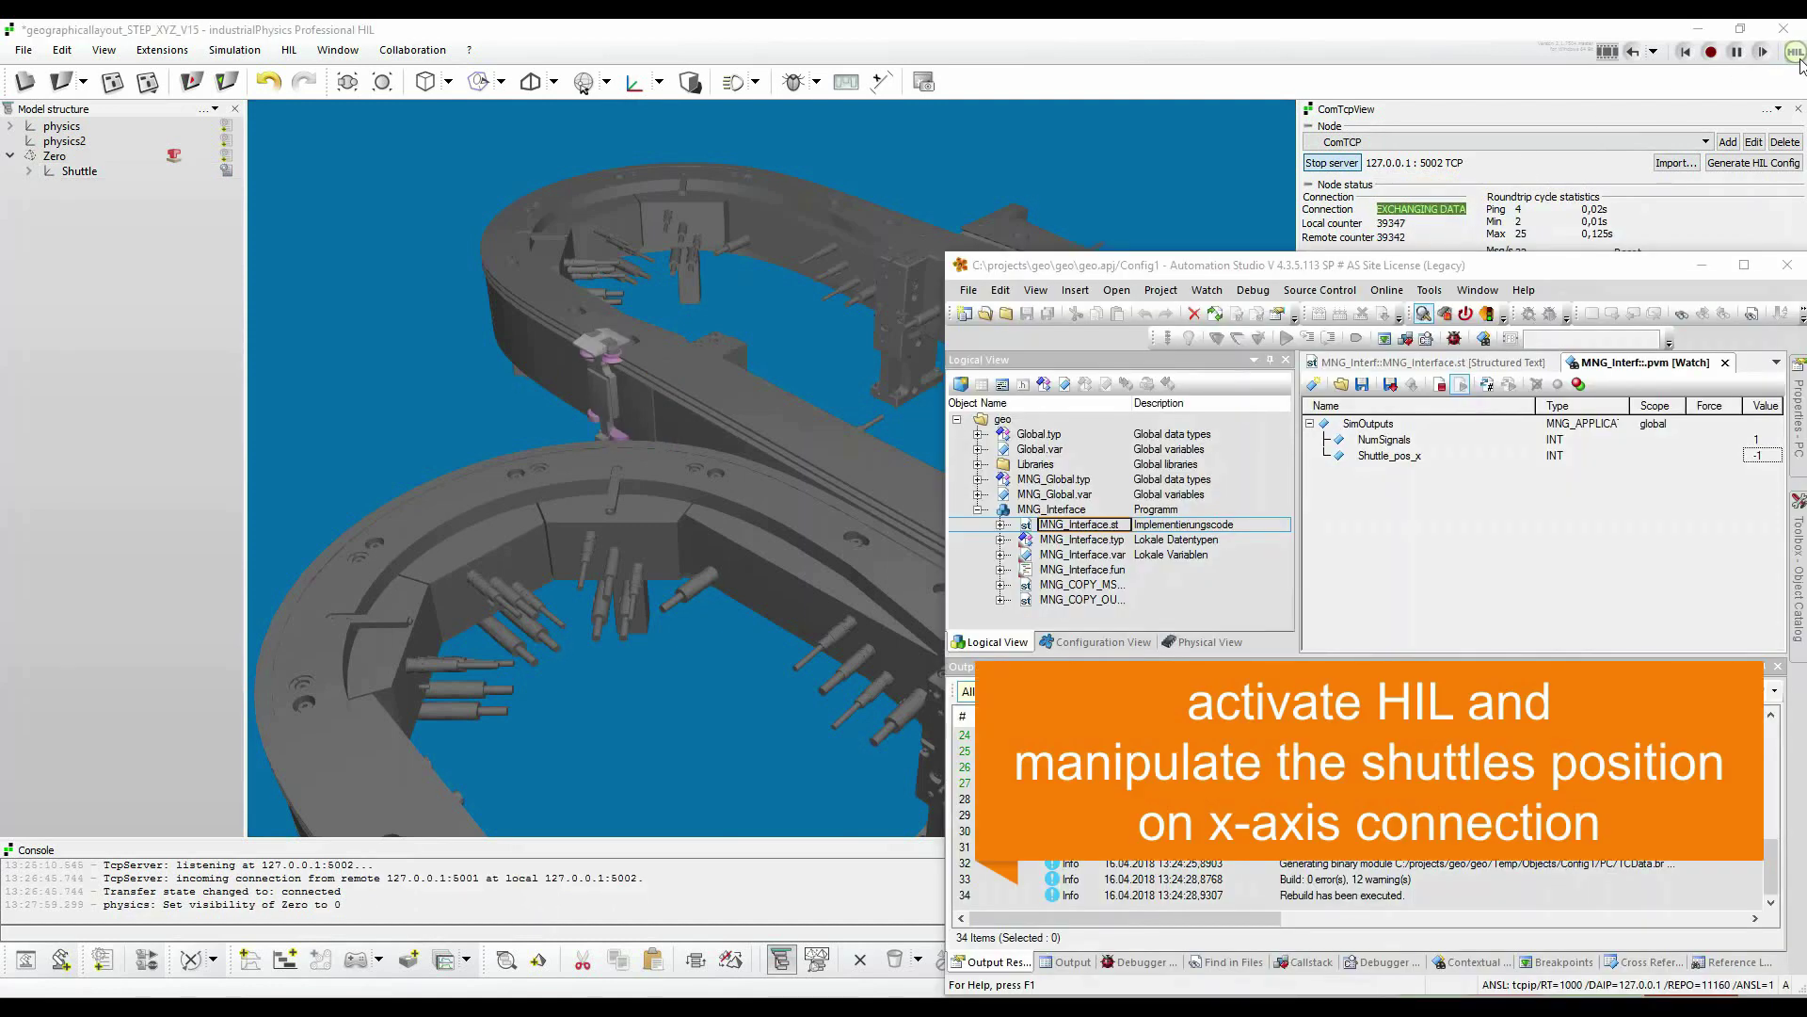
Switch HIL on and set Shuttle_pos_x to 0, 1, then 2 in the watch window.
left_click(1795, 54)
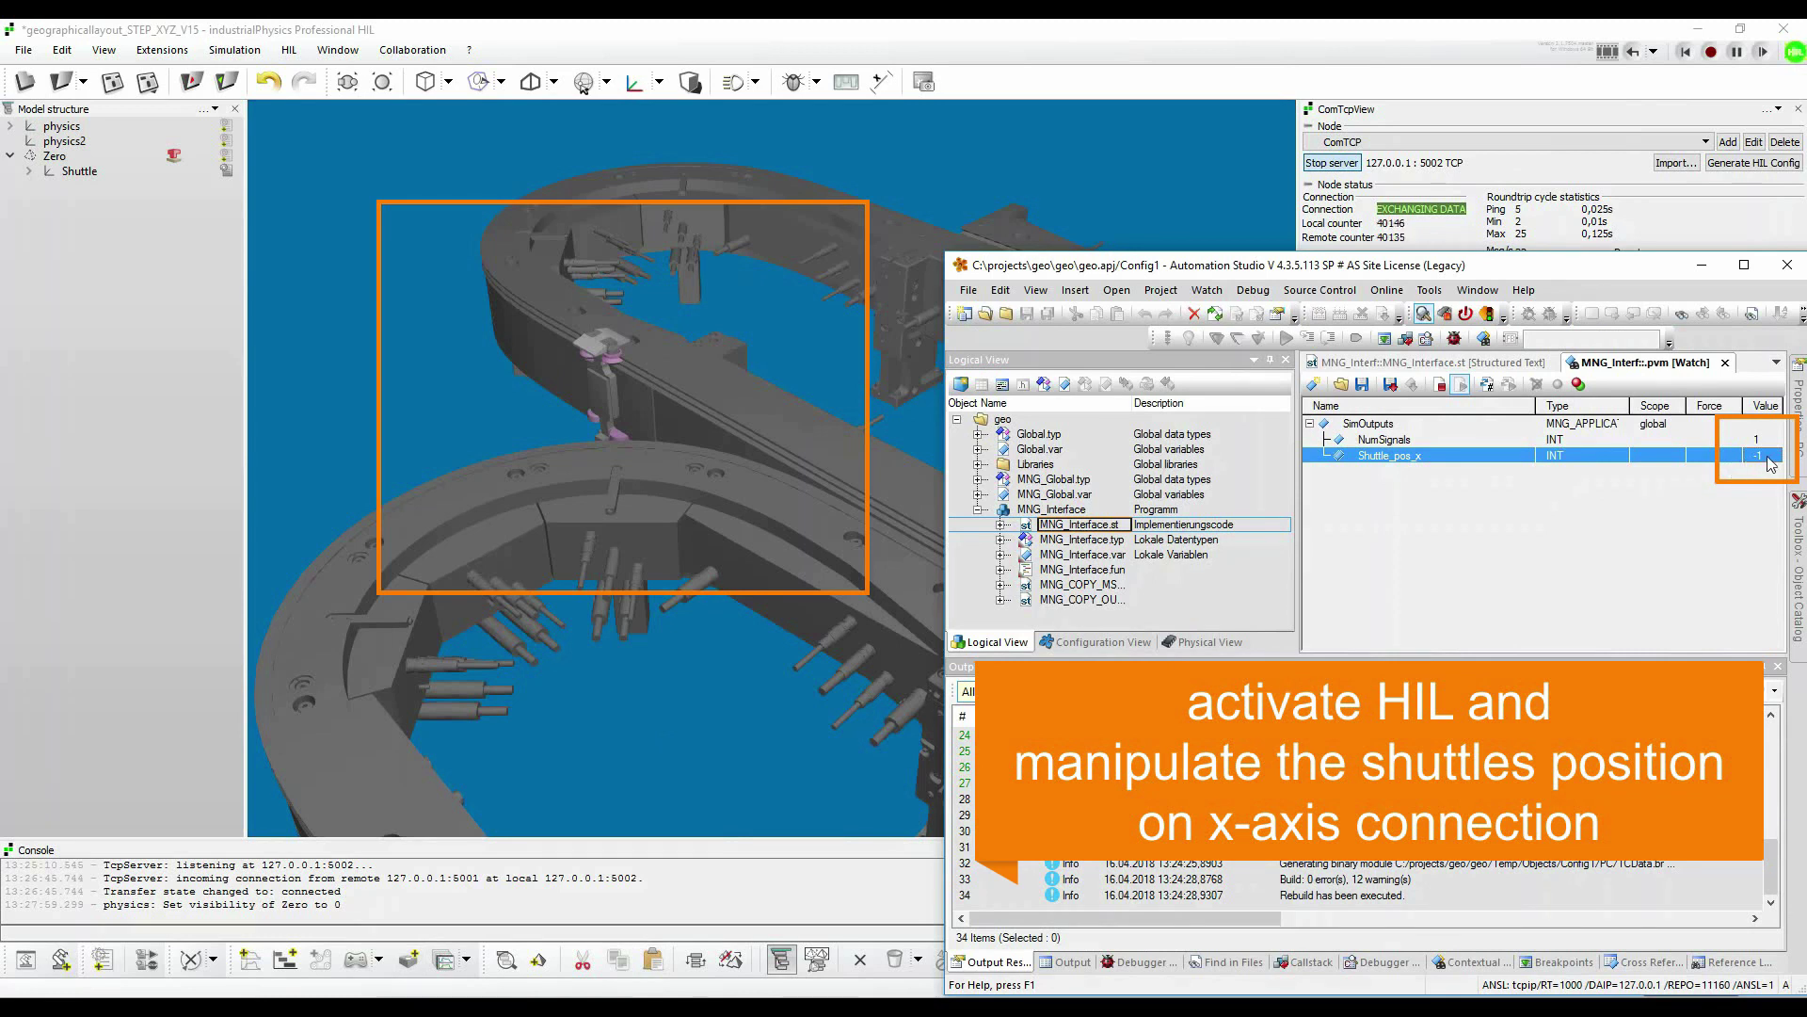
left_click(1769, 457)
type("0")
key("Return")
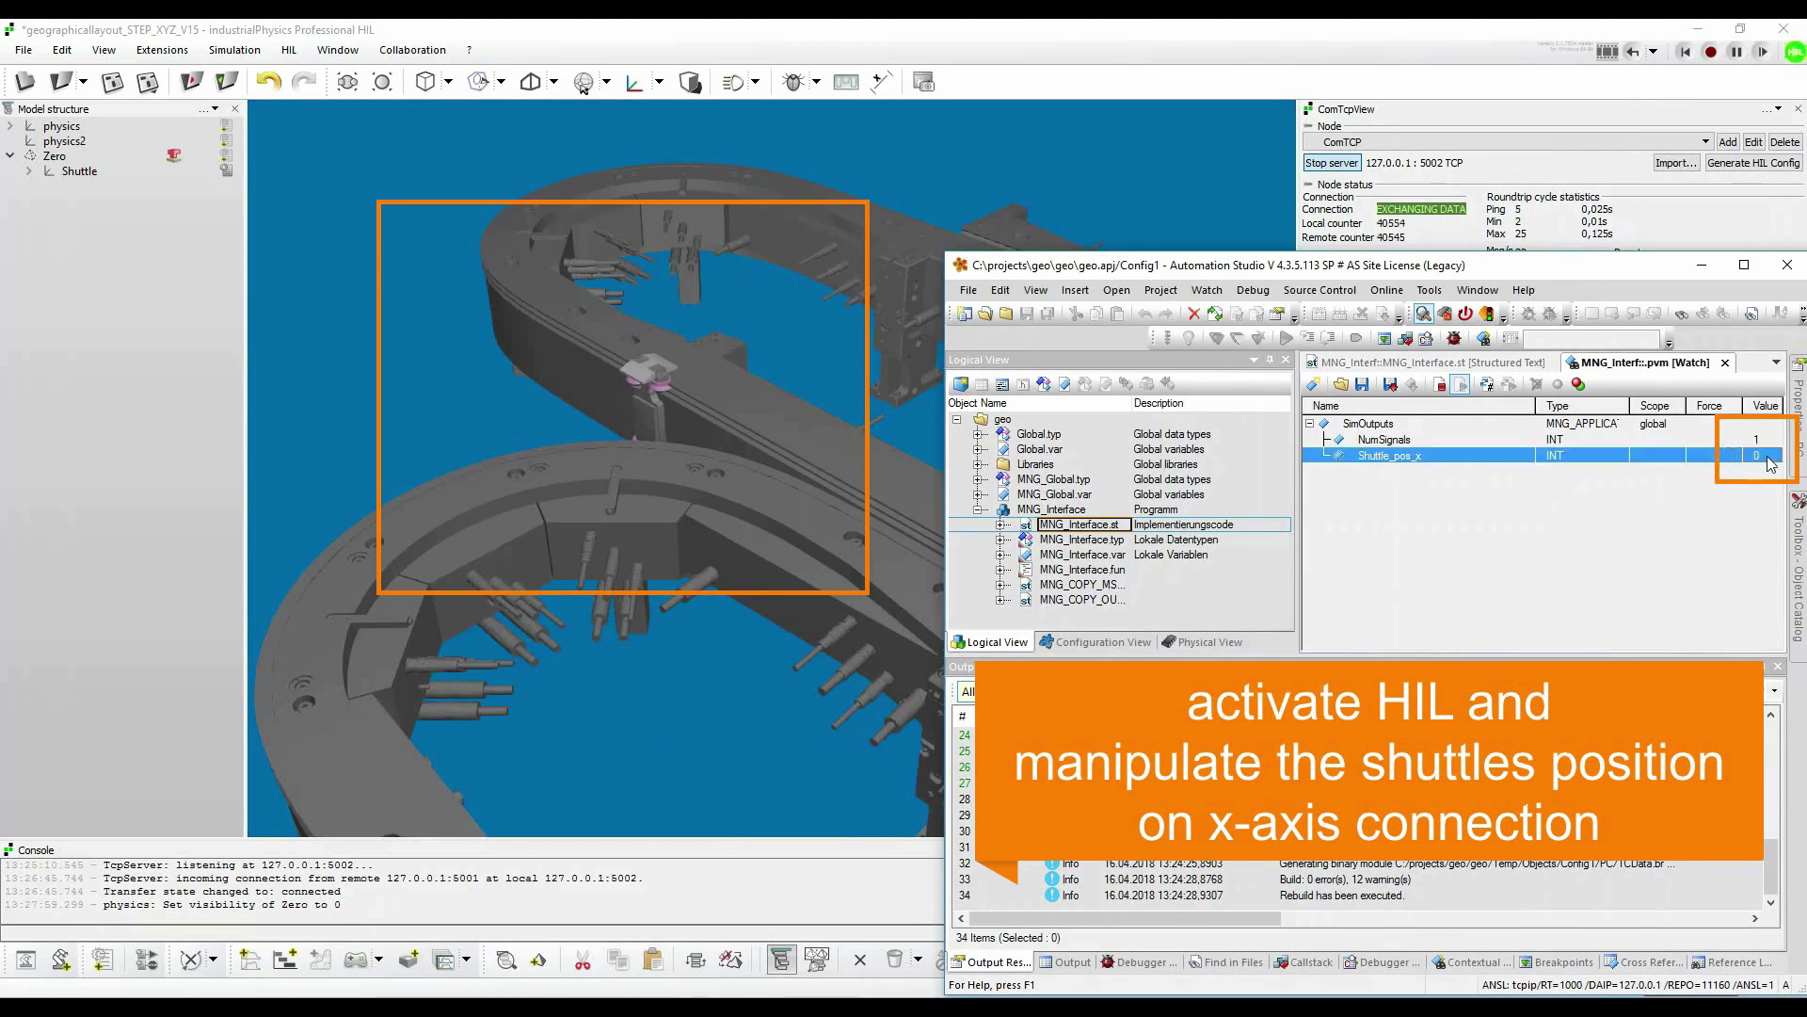
left_click(1769, 457)
type("1")
key("Return")
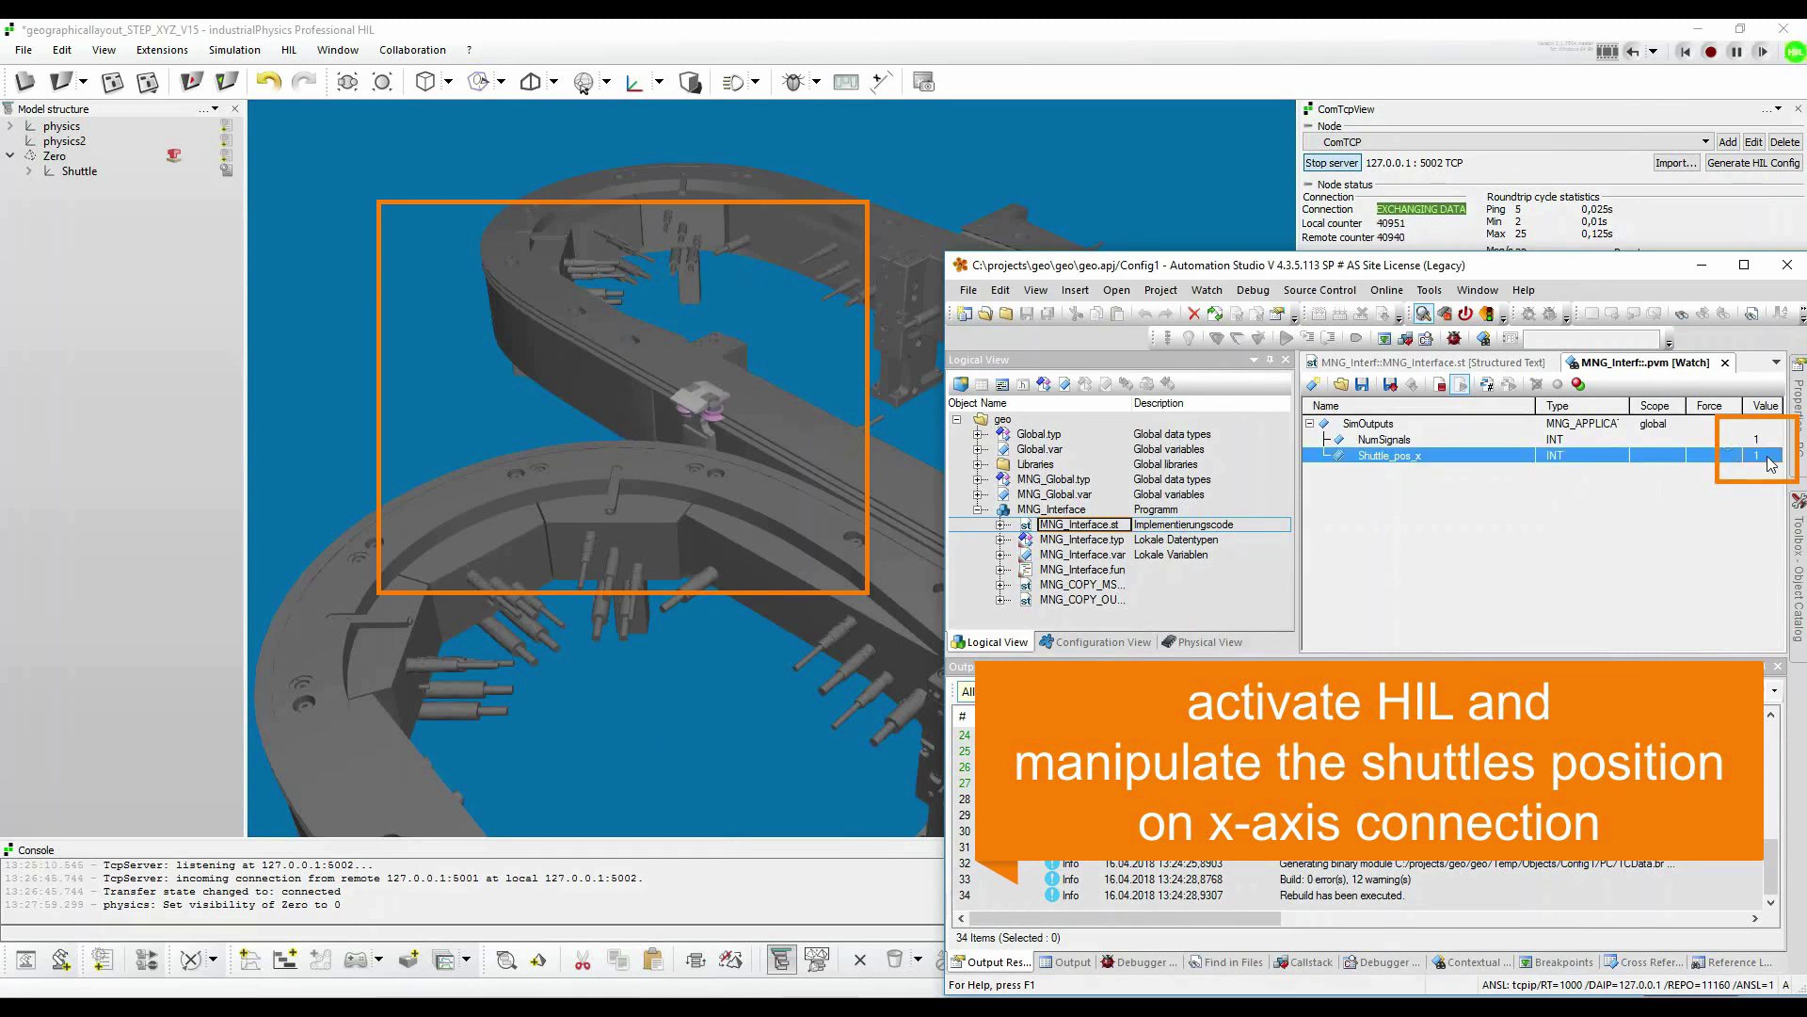
left_click(1768, 457)
type("2")
key("Return")
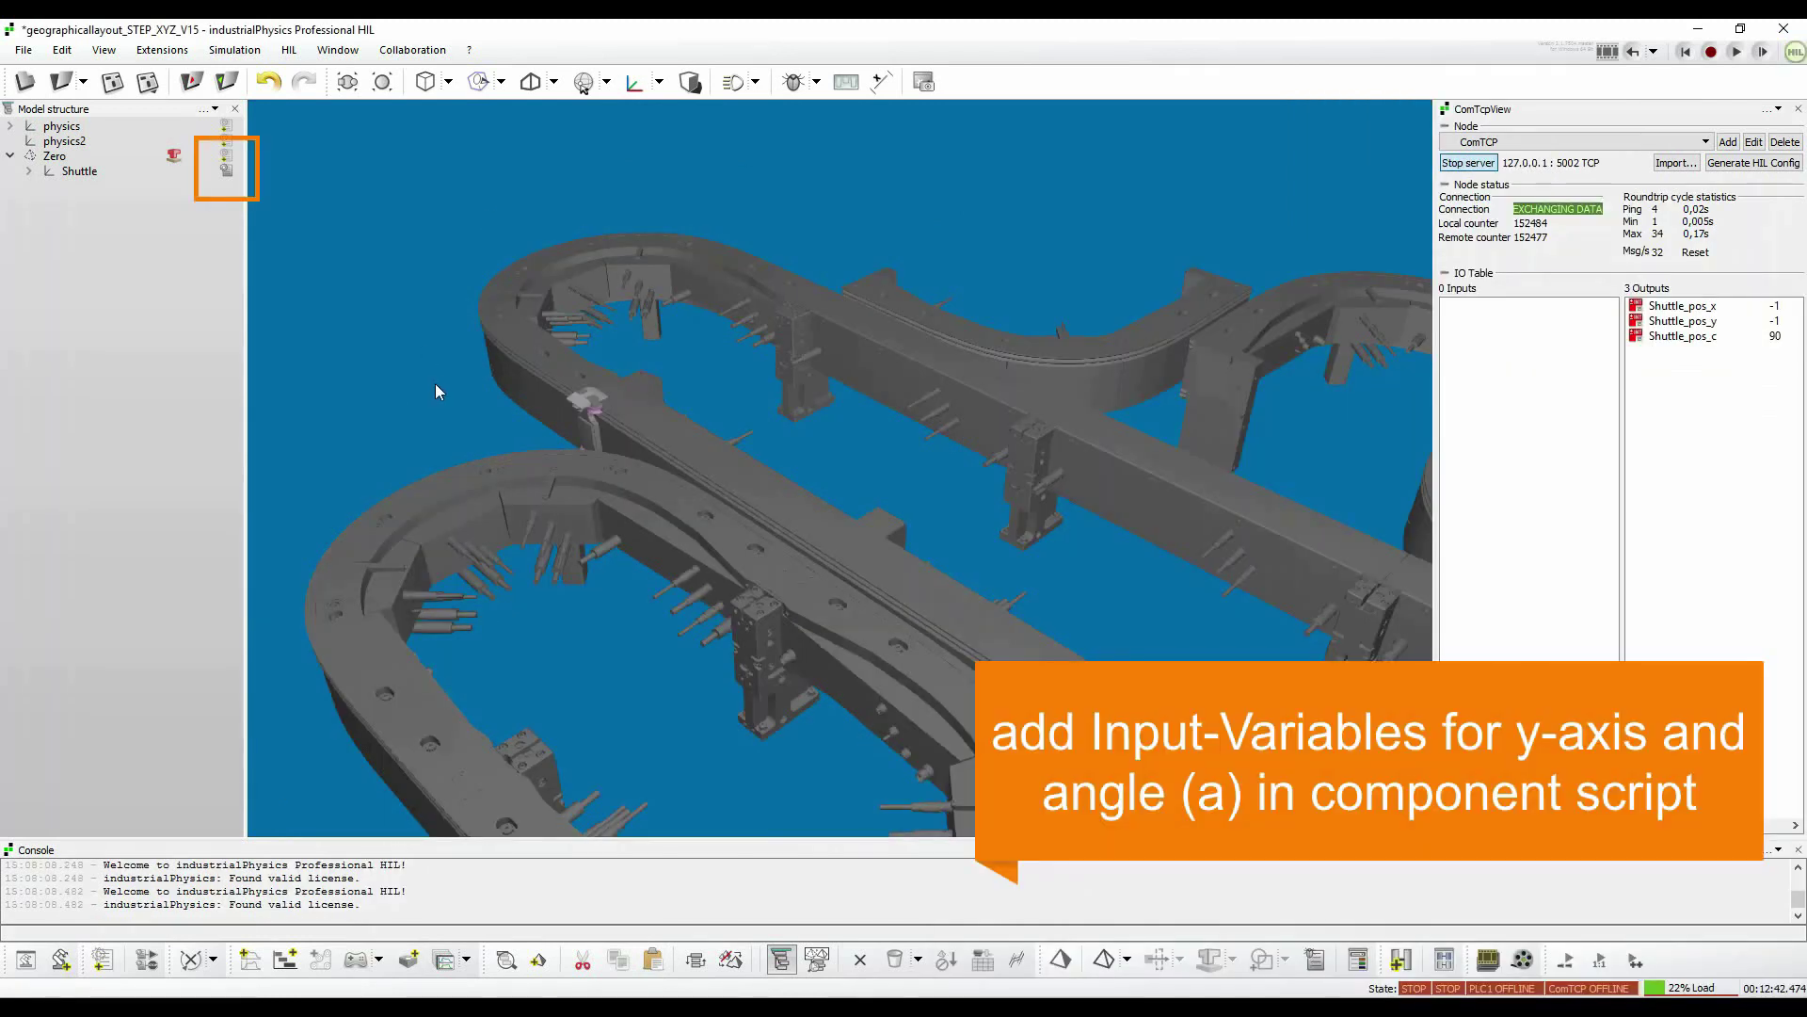
Apply the edited Shuttle ModelScript and close the script editor.
double_click(227, 173)
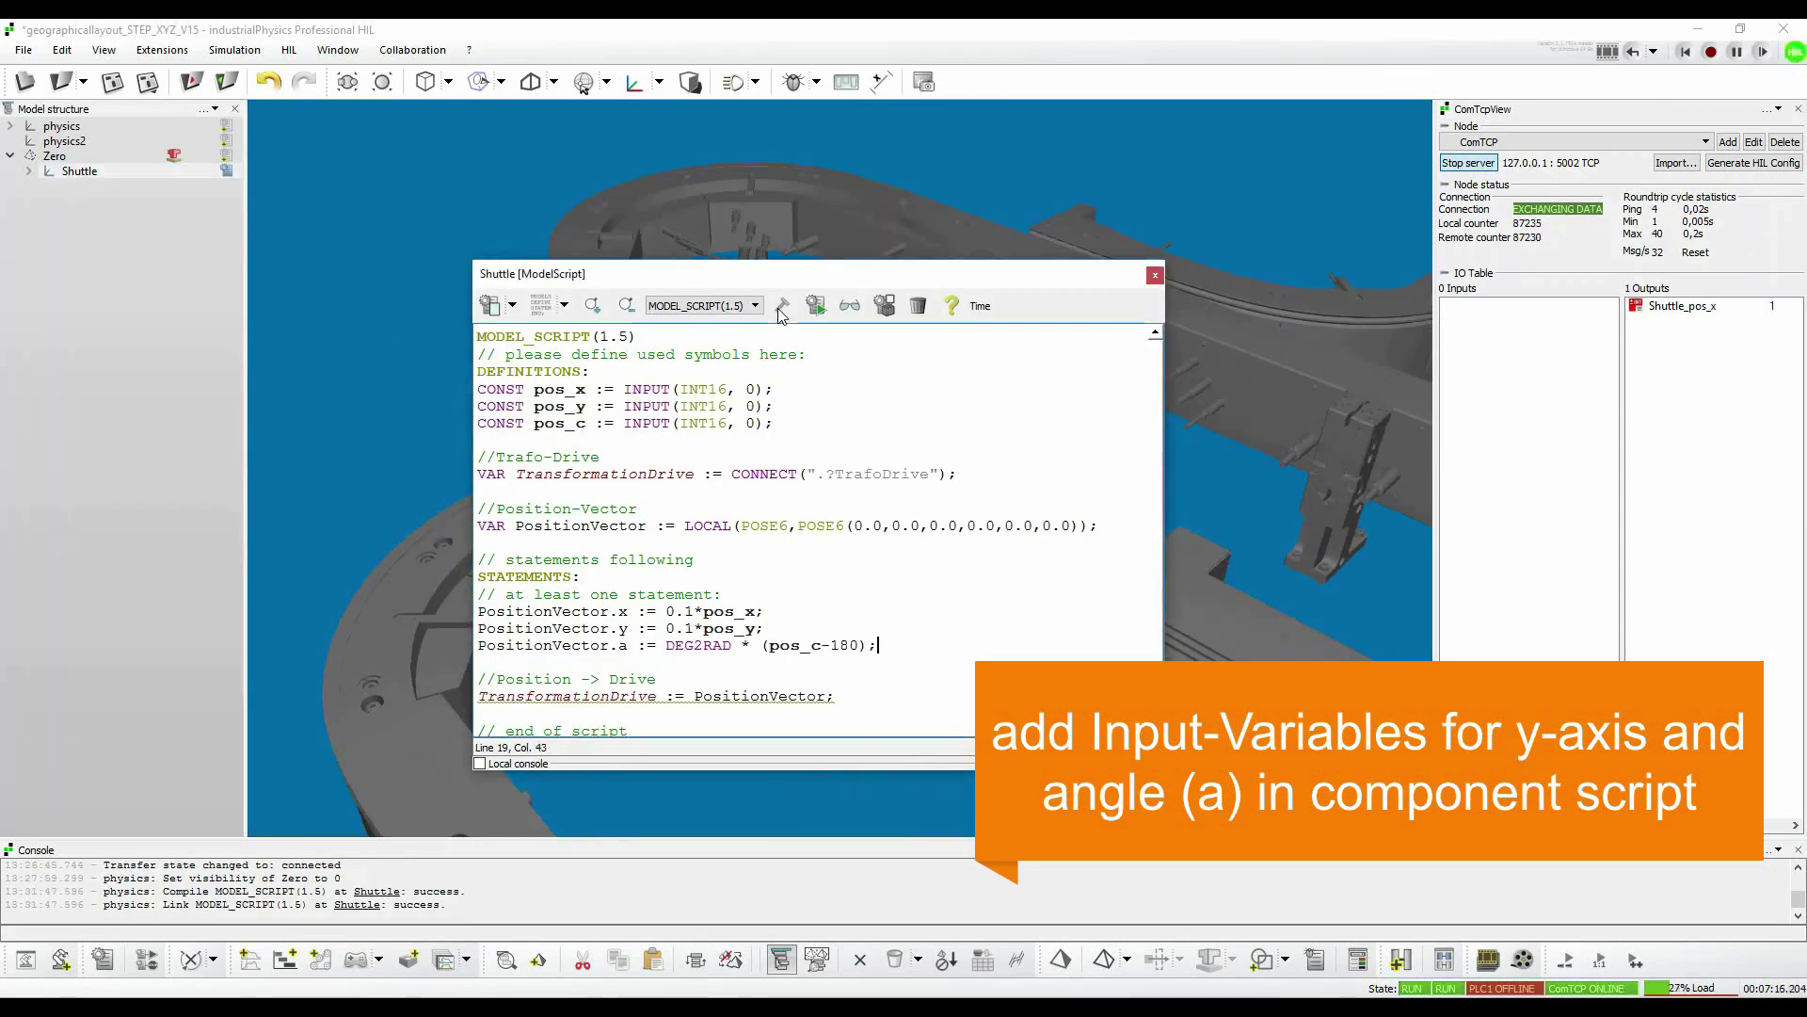
left_click(512, 305)
left_click(530, 357)
left_click(1155, 275)
Run the HIL Assistant for B&R Automation Studio 4, exporting the three Shuttle position variables.
left_click(289, 50)
left_click(331, 290)
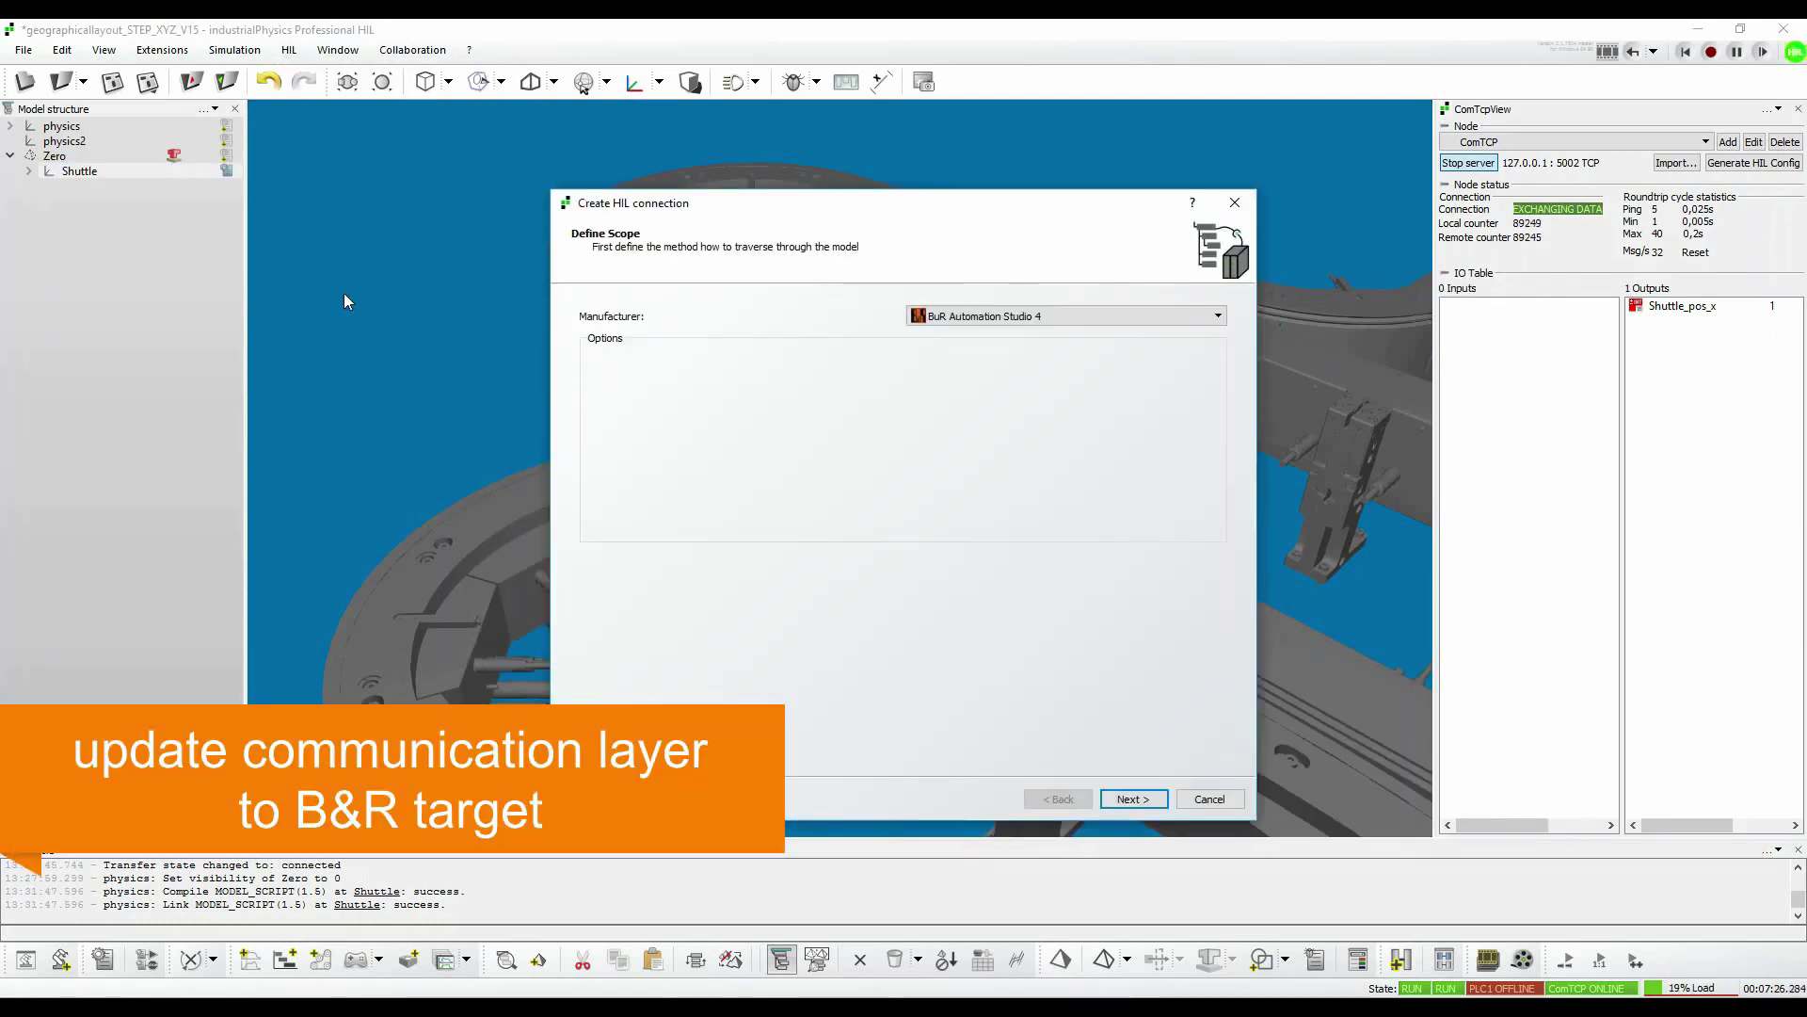
left_click(1132, 799)
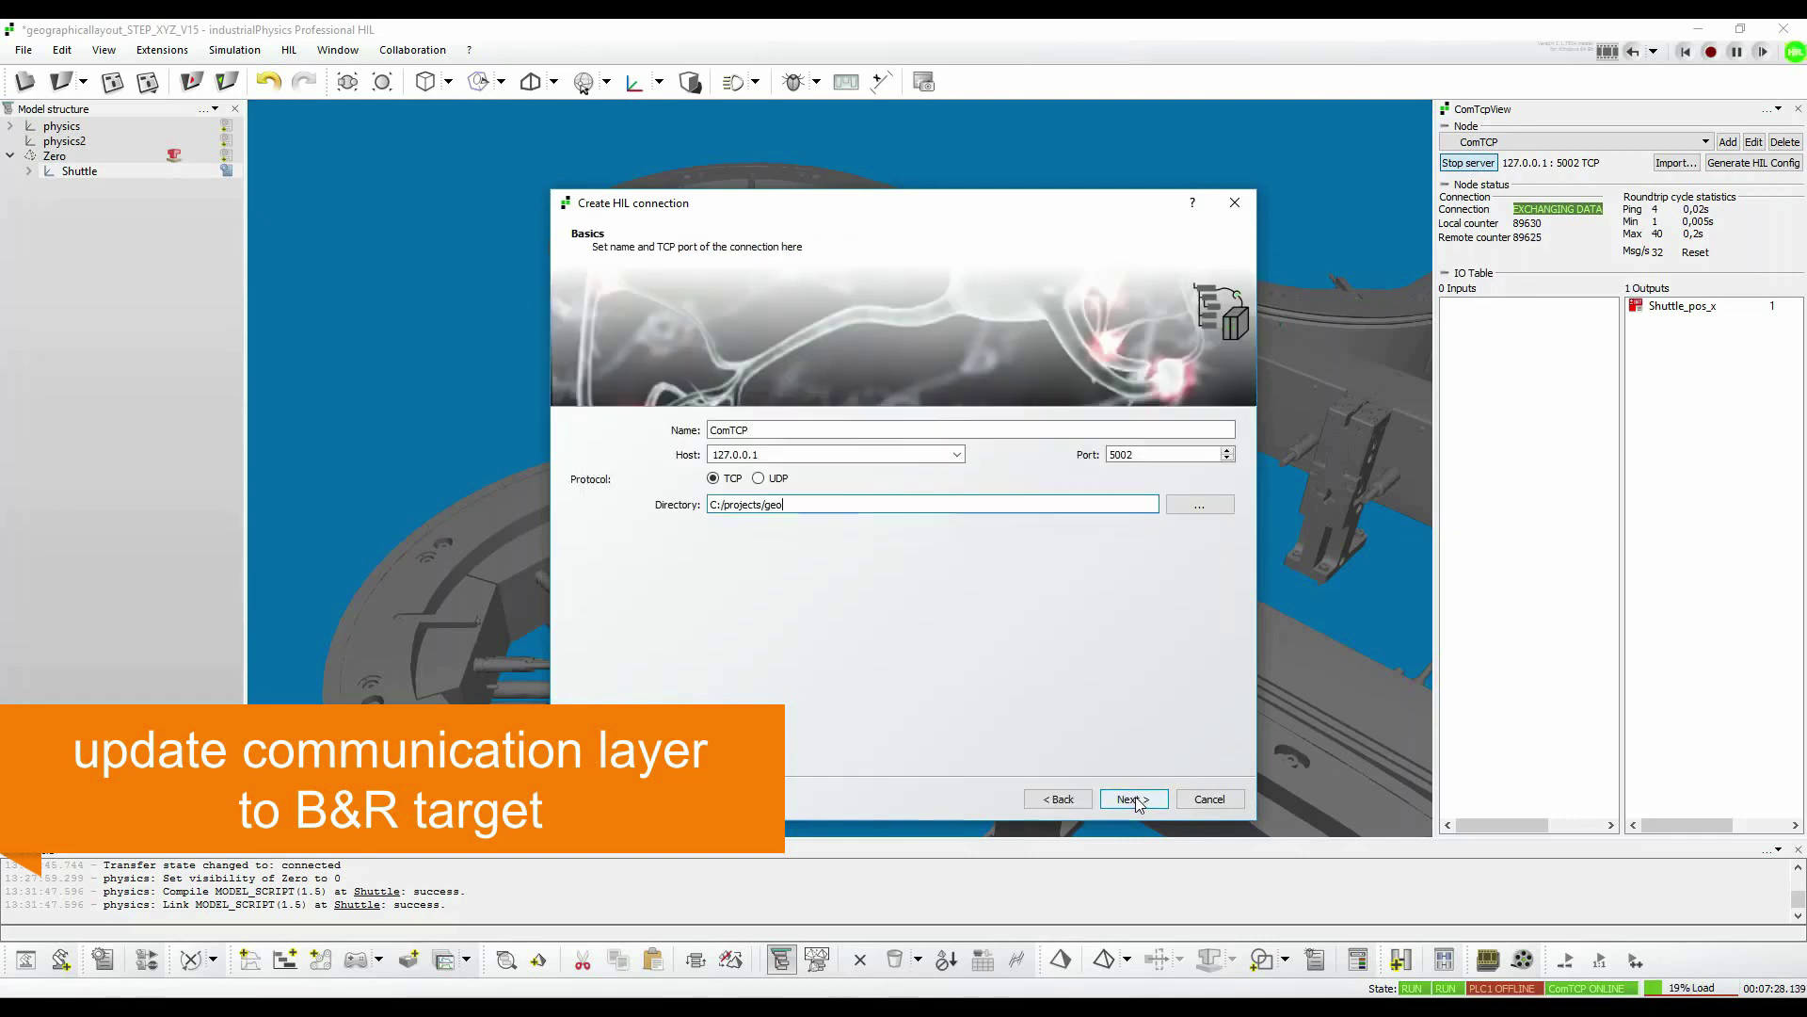
left_click(1135, 799)
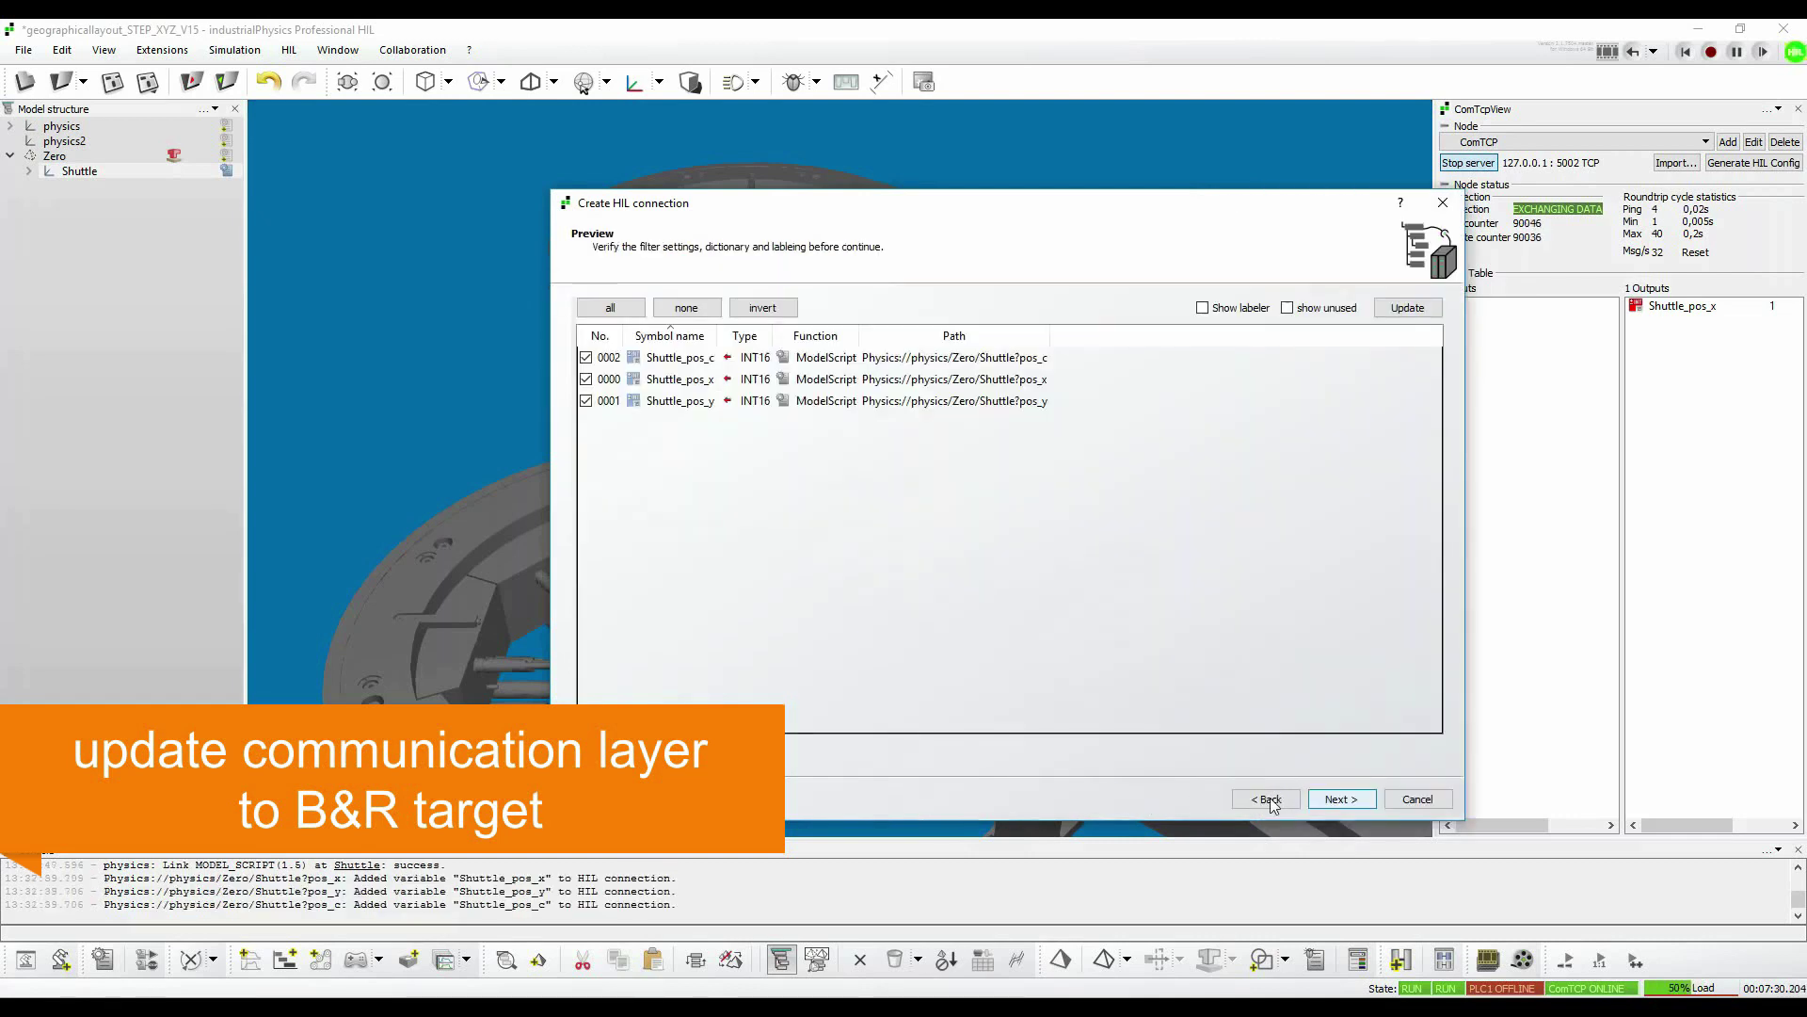
left_click(1333, 799)
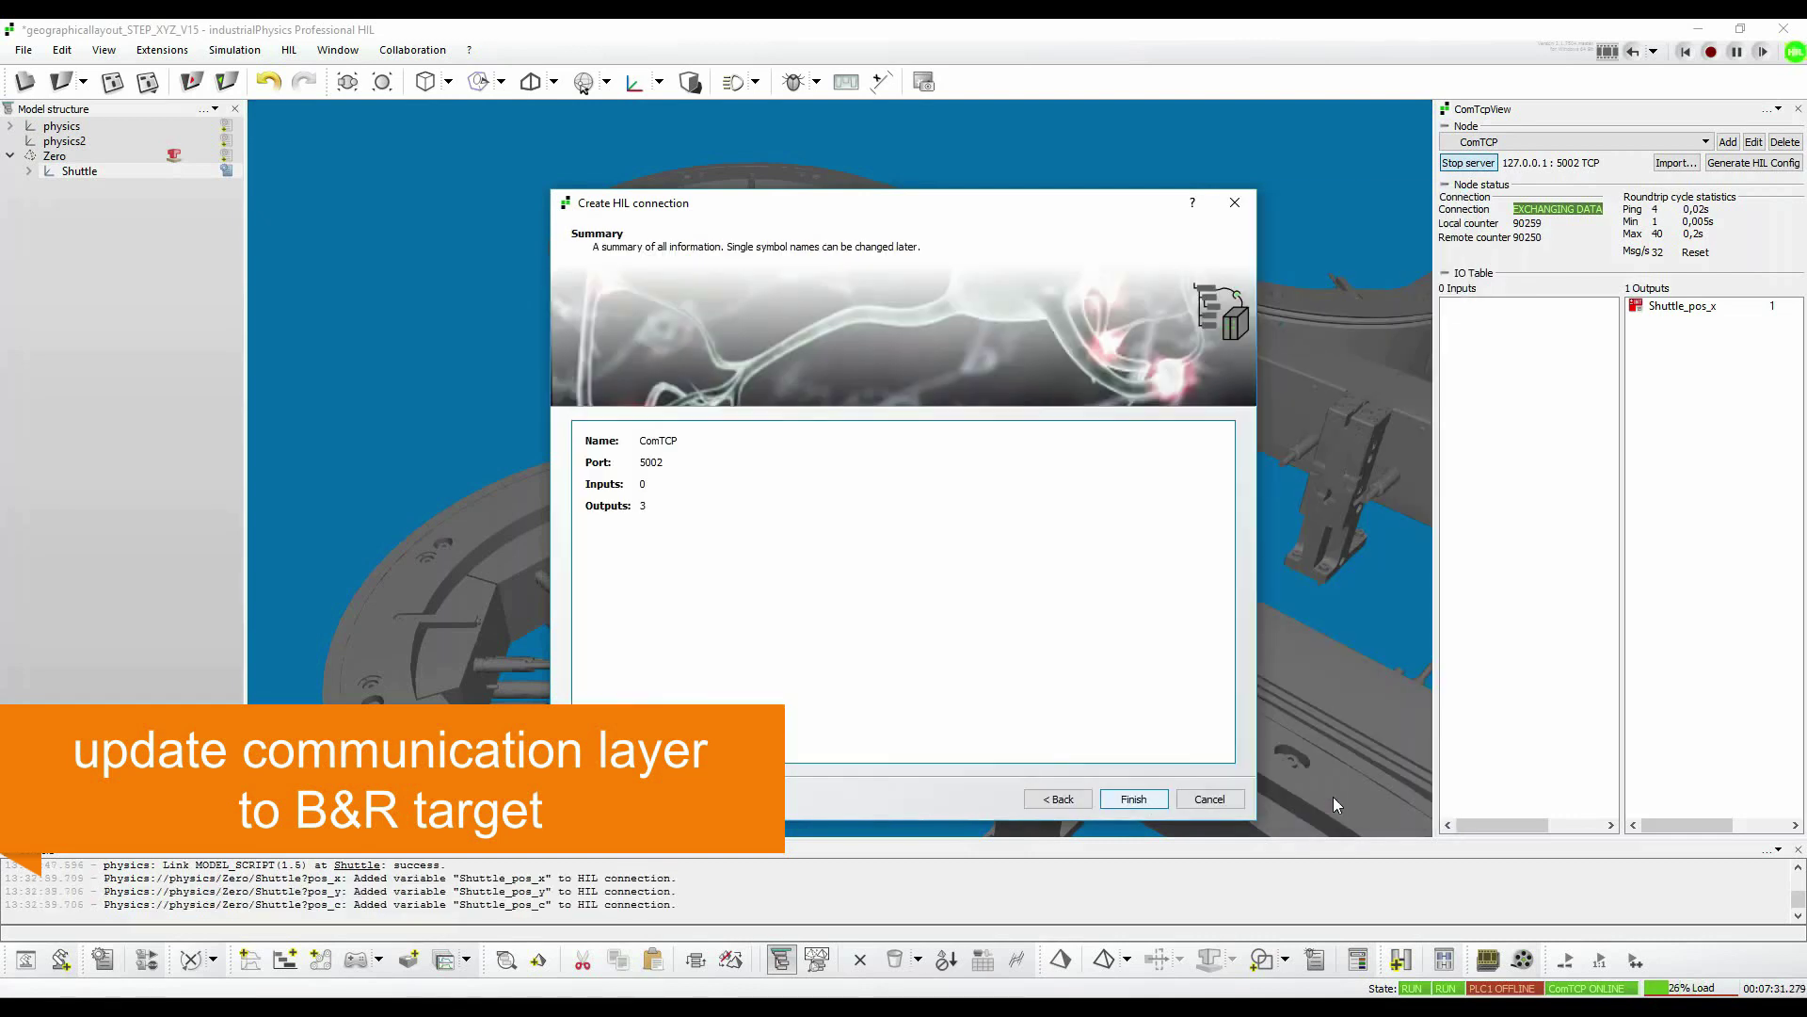
left_click(1158, 800)
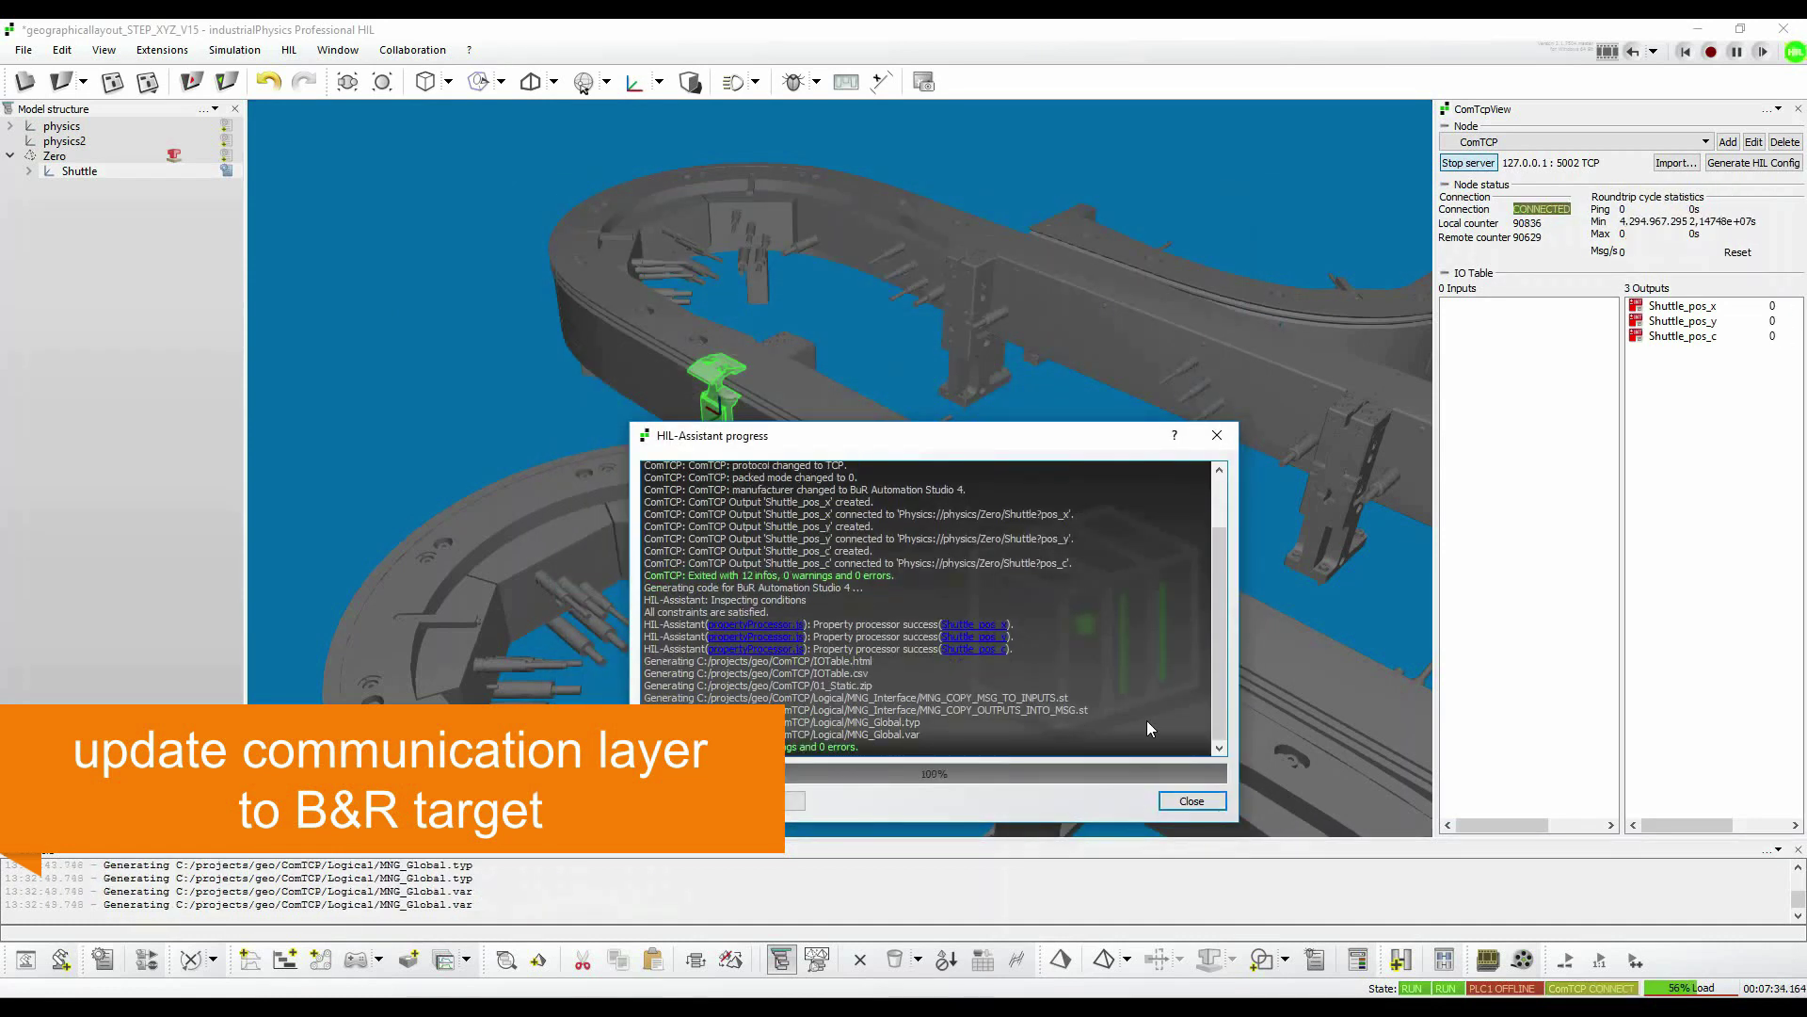
Copy the three exported interface items from the ComTCP\Logical folder.
left_click(1187, 801)
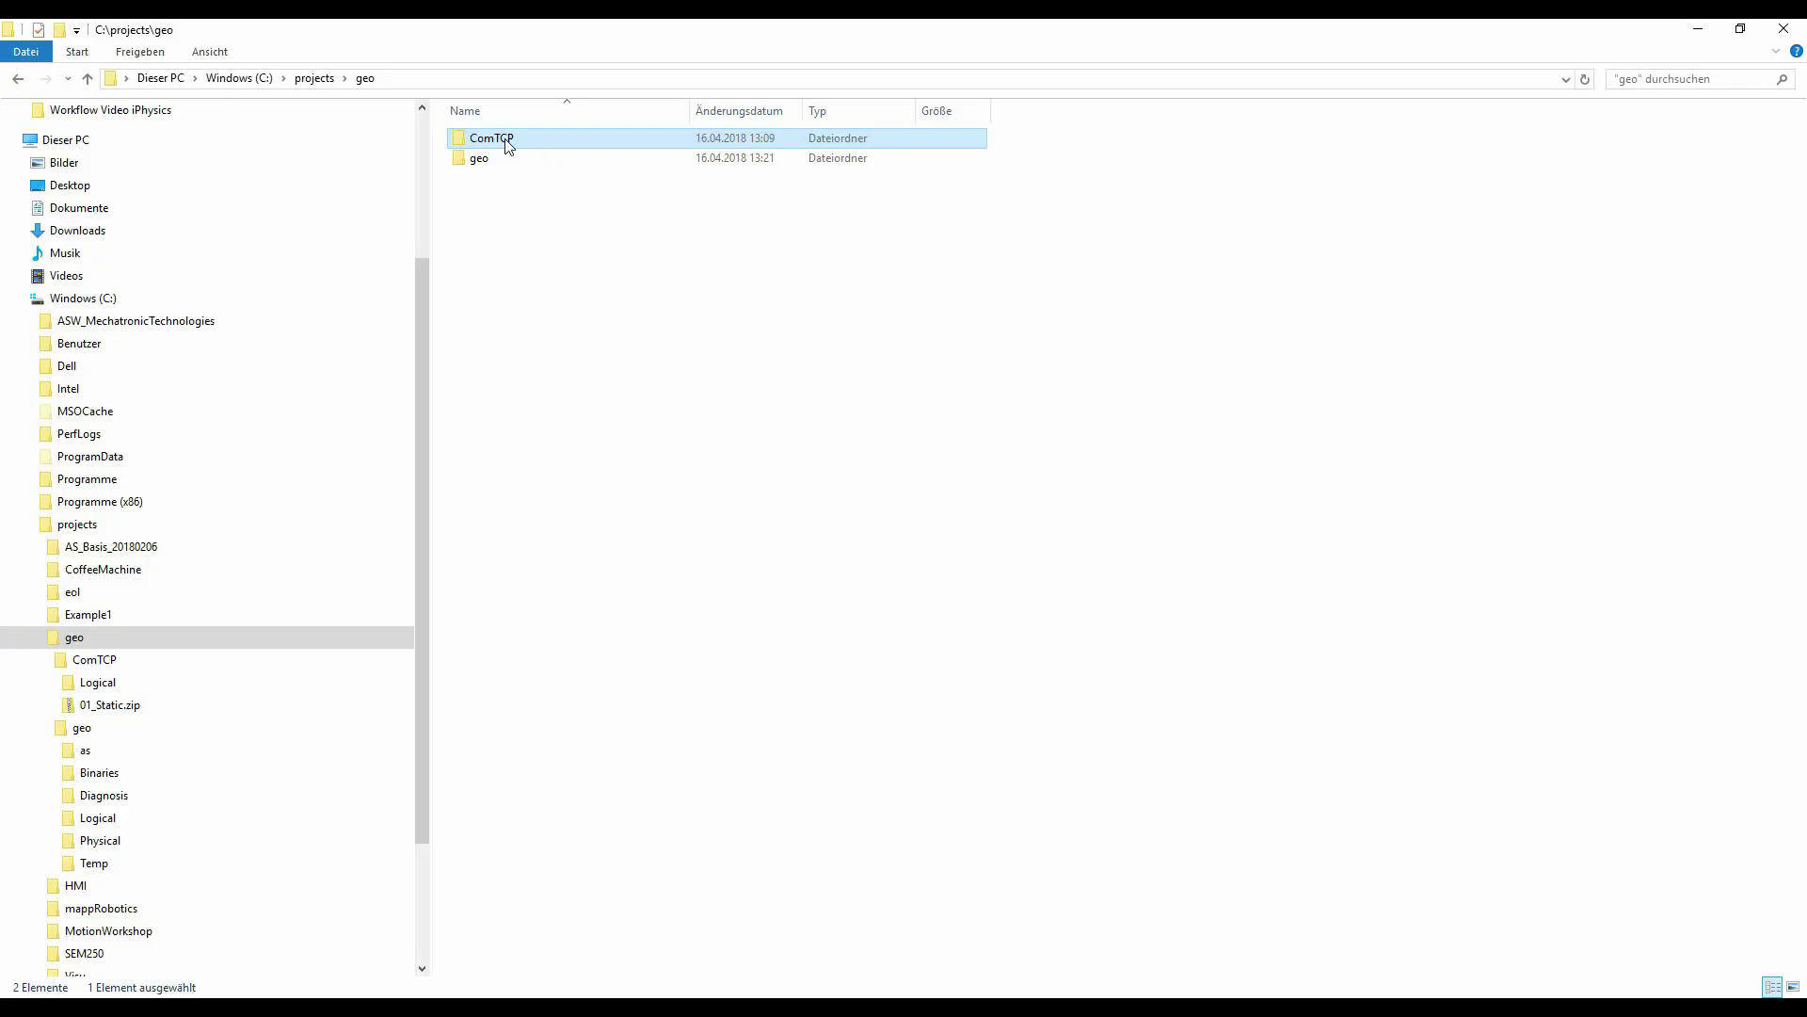
double_click(505, 139)
double_click(503, 139)
left_click_drag(563, 239, 493, 134)
right_click(505, 160)
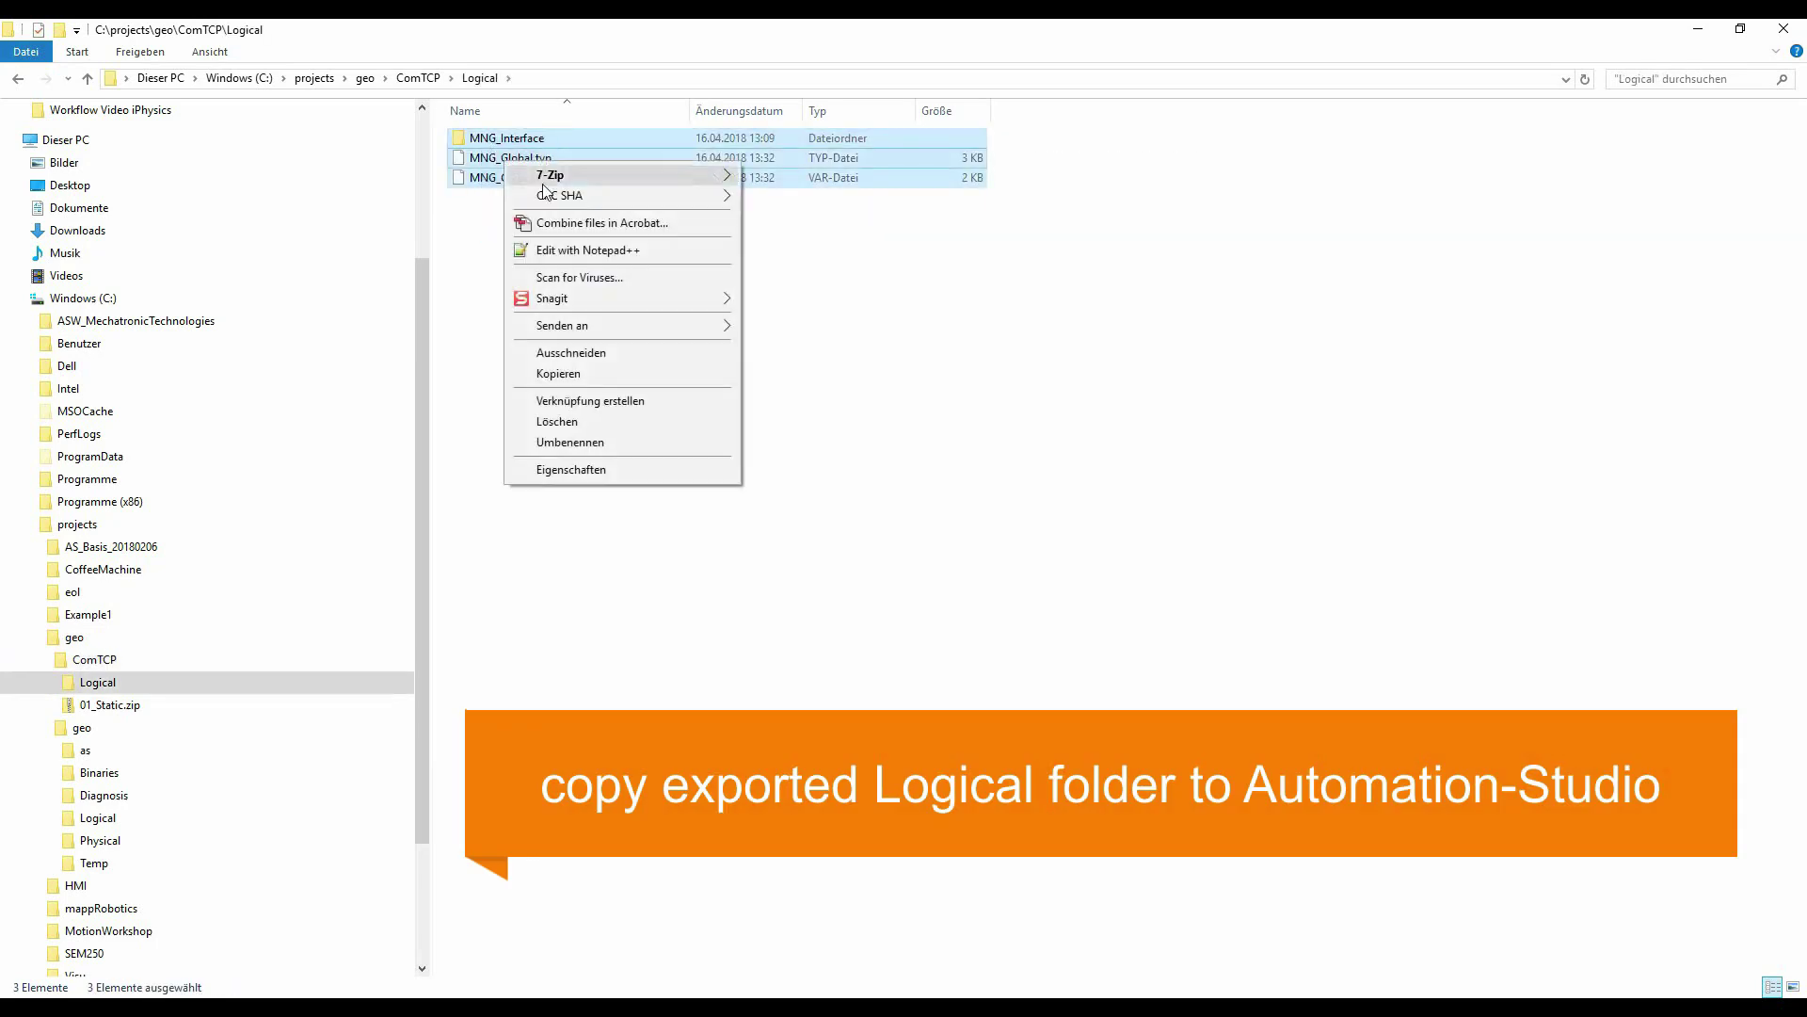
left_click(579, 372)
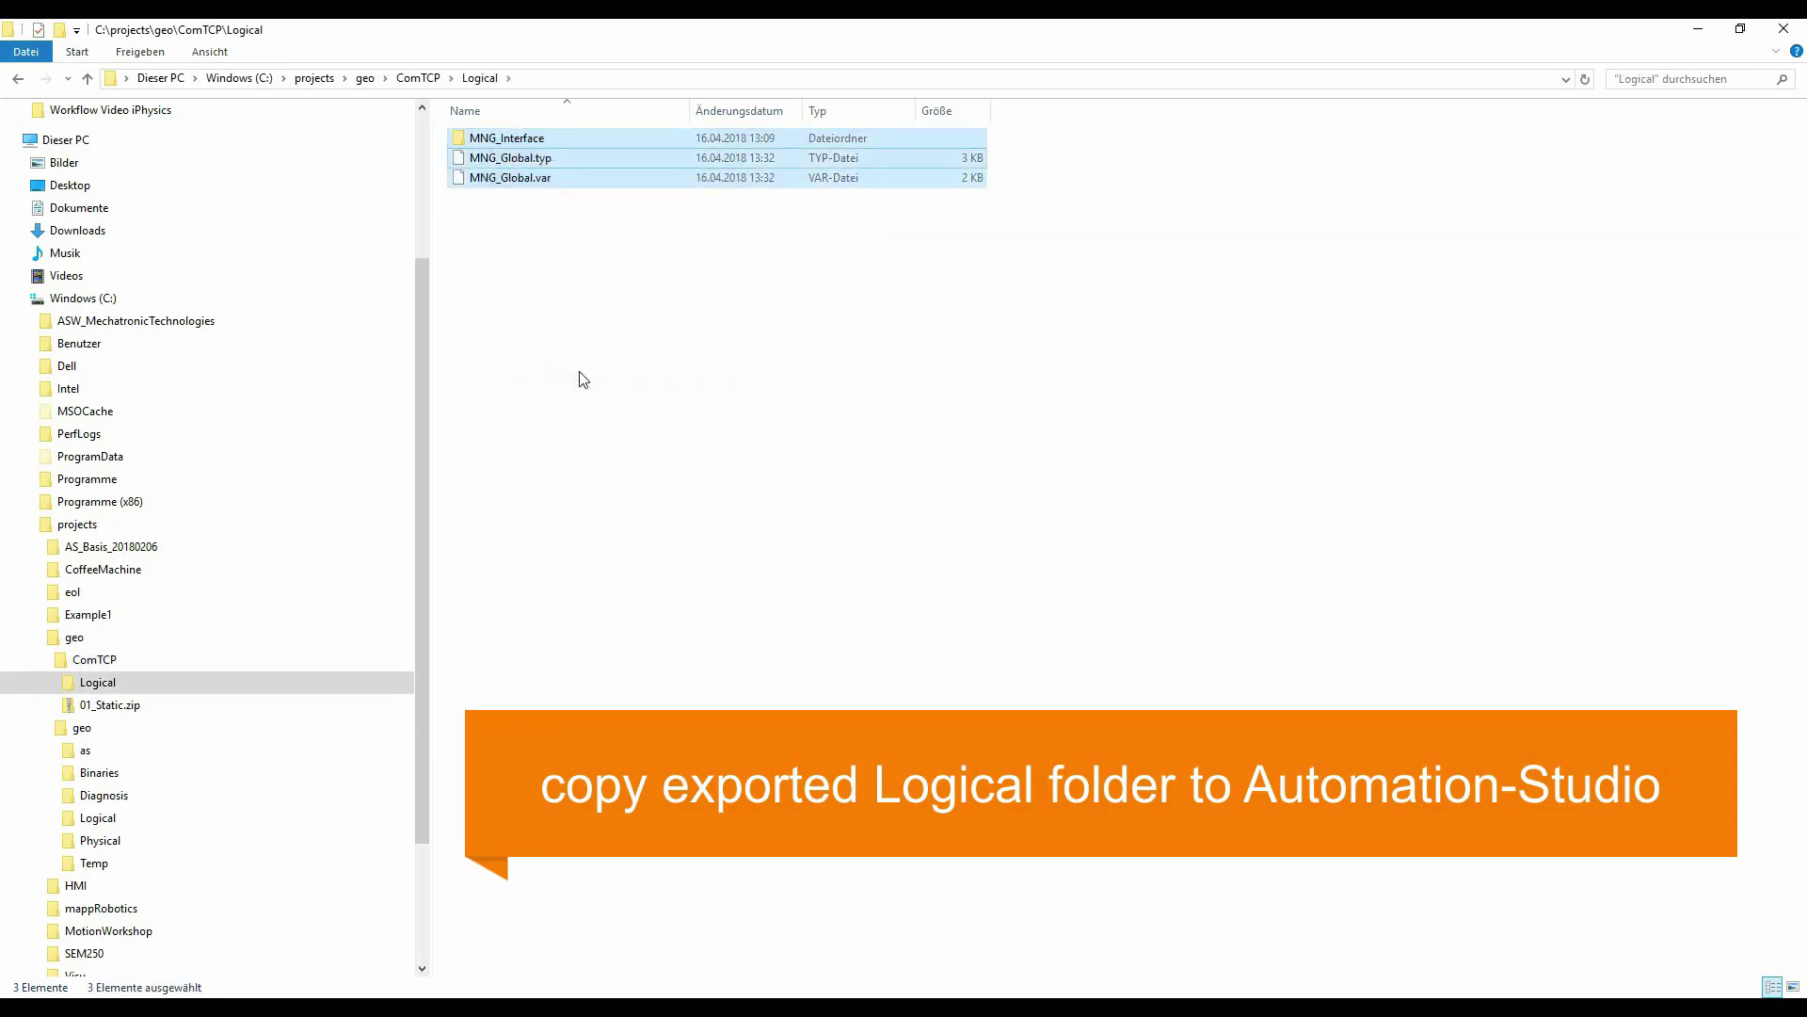
Paste them into the geo project's Logical folder, replacing the existing files.
left_click(365, 78)
double_click(476, 158)
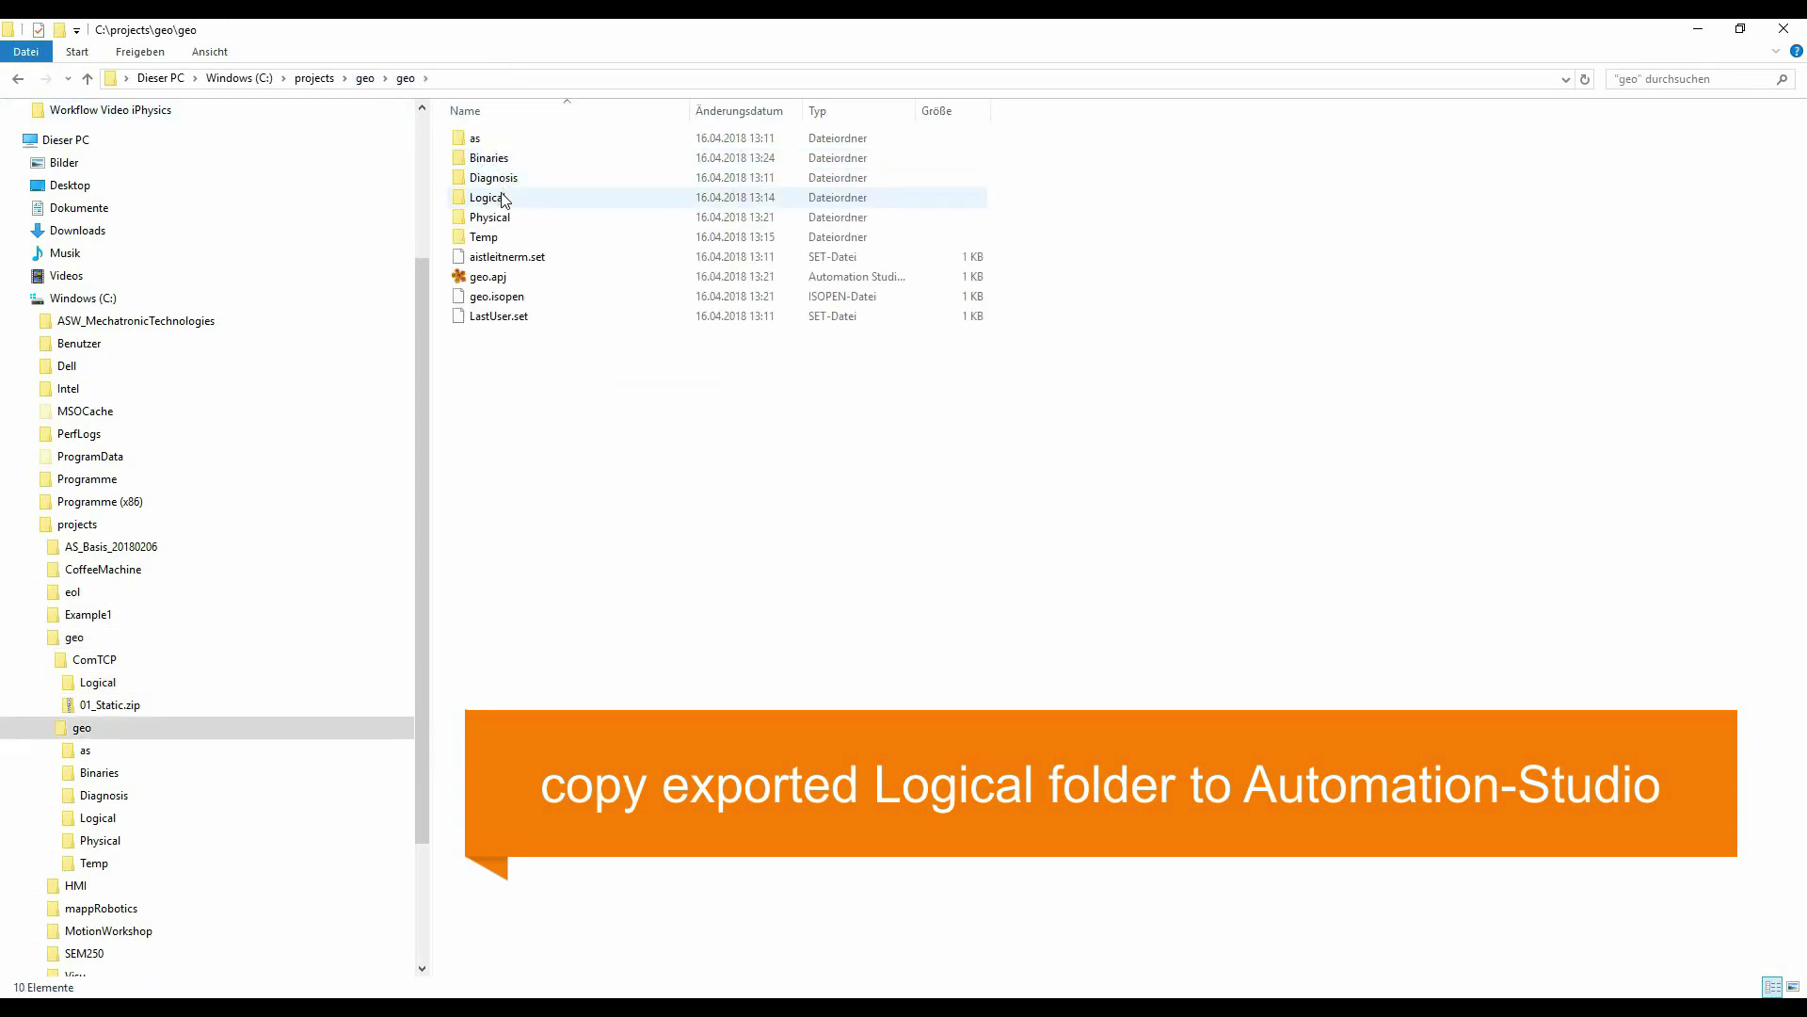
double_click(503, 200)
right_click(533, 316)
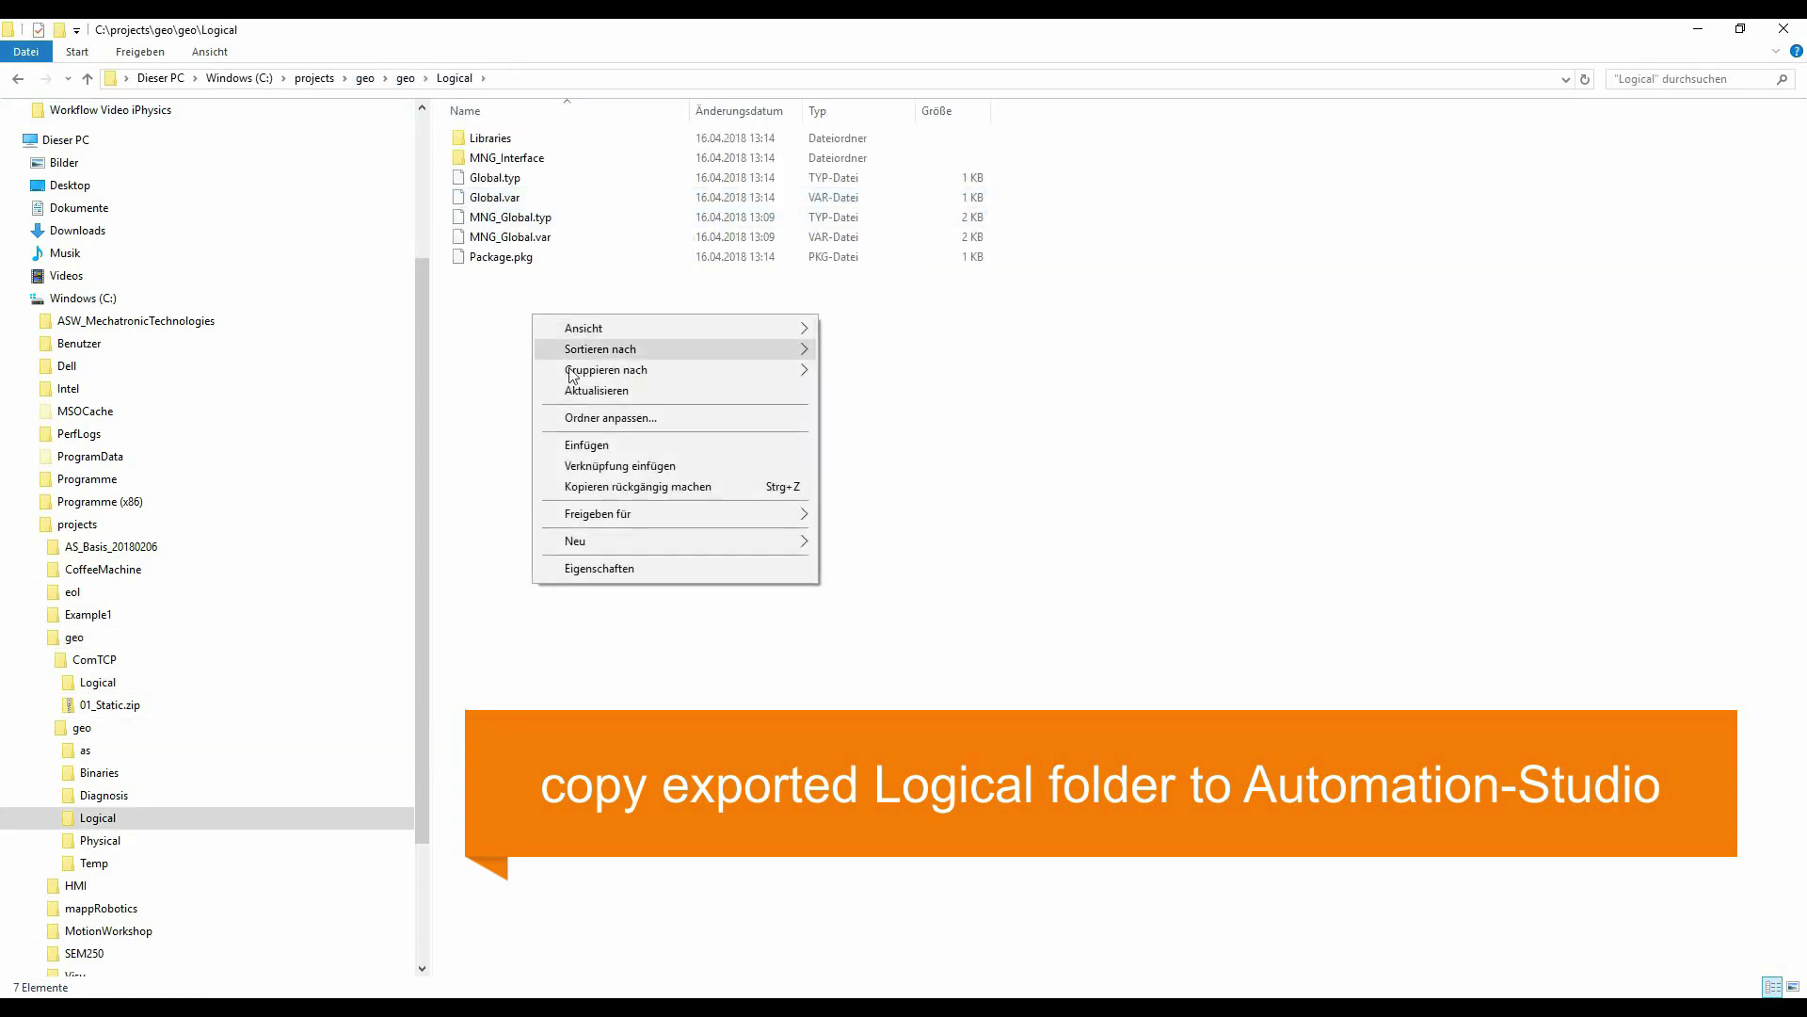
left_click(591, 446)
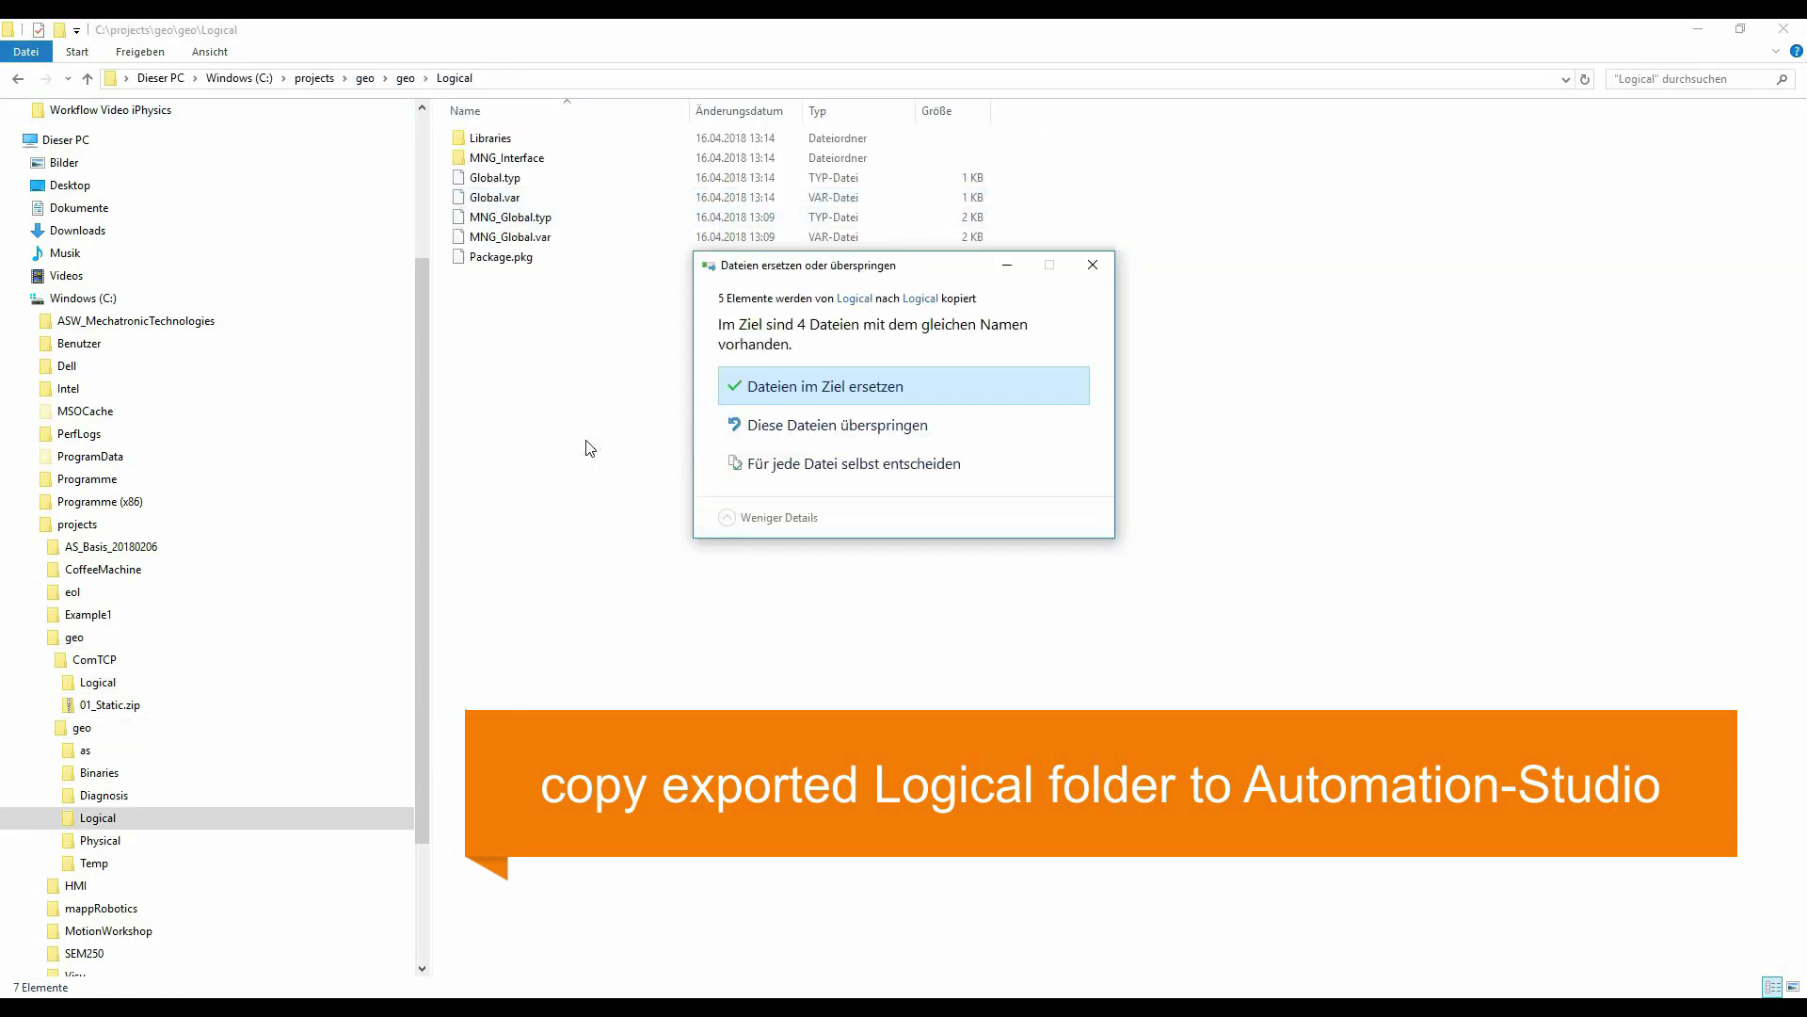
left_click(785, 386)
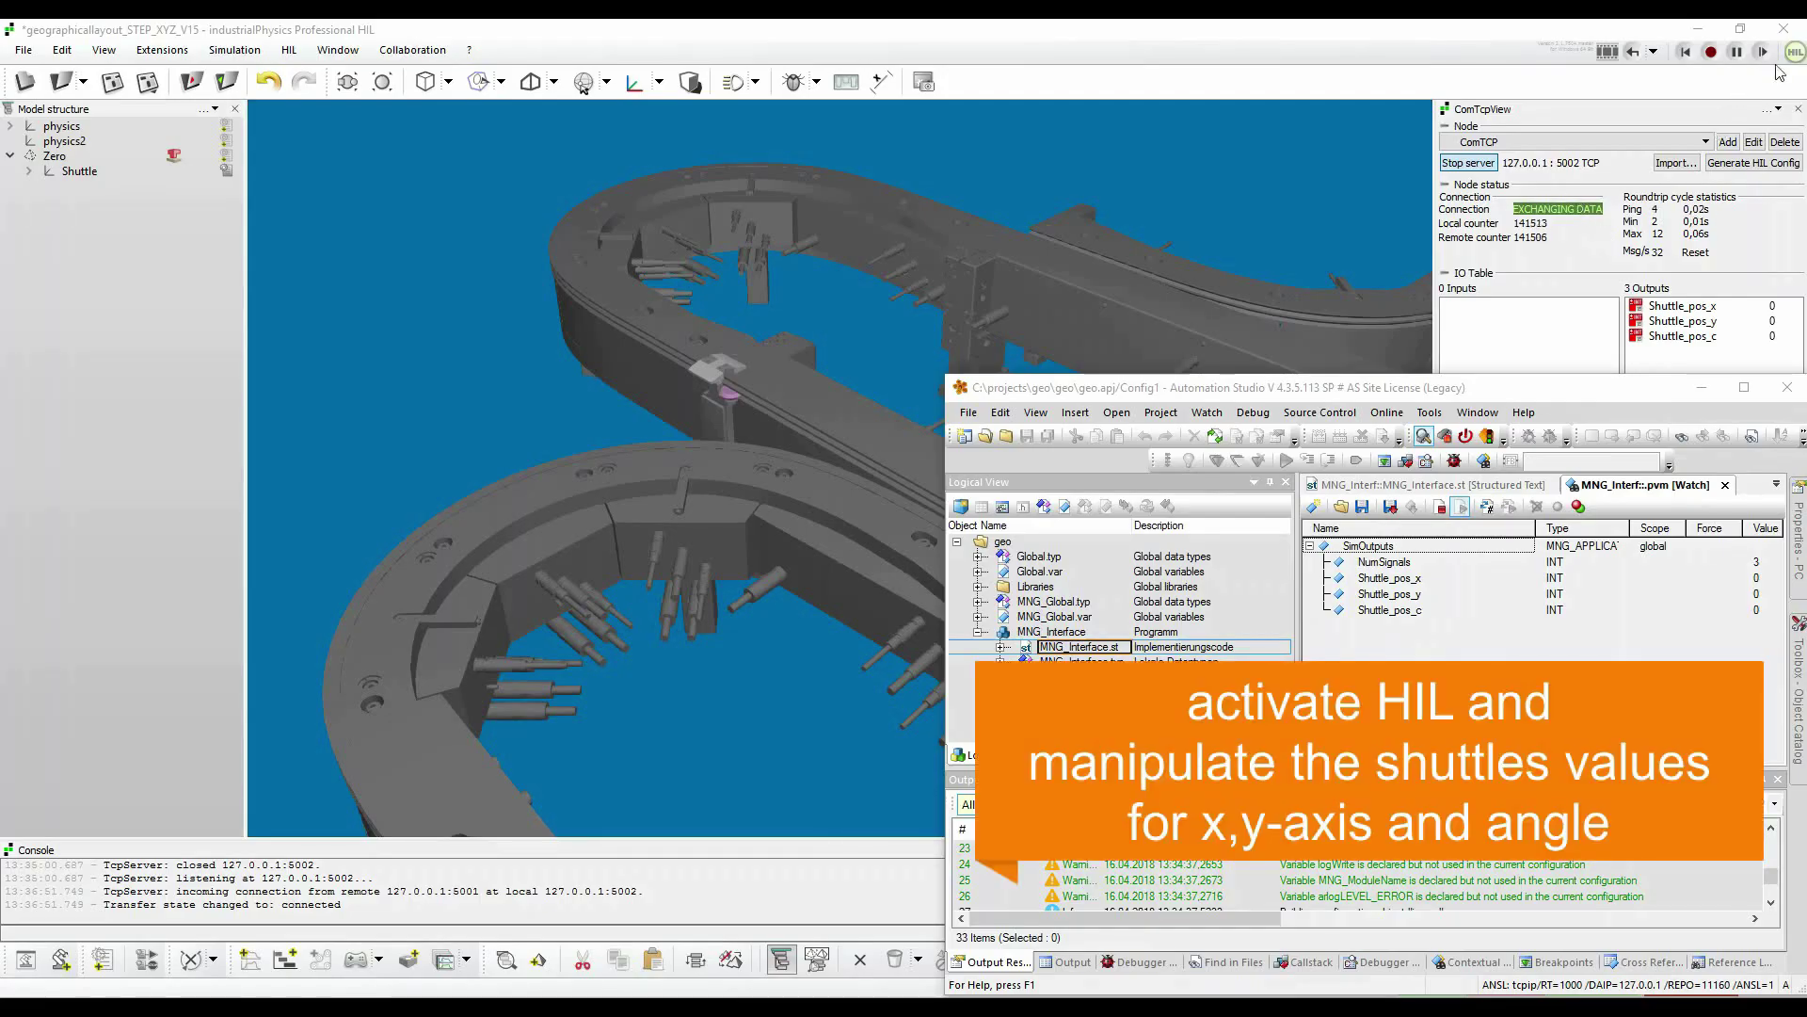
Start the HIL simulation and set Shuttle_pos_x to -1 in the watch window.
left_click(1796, 52)
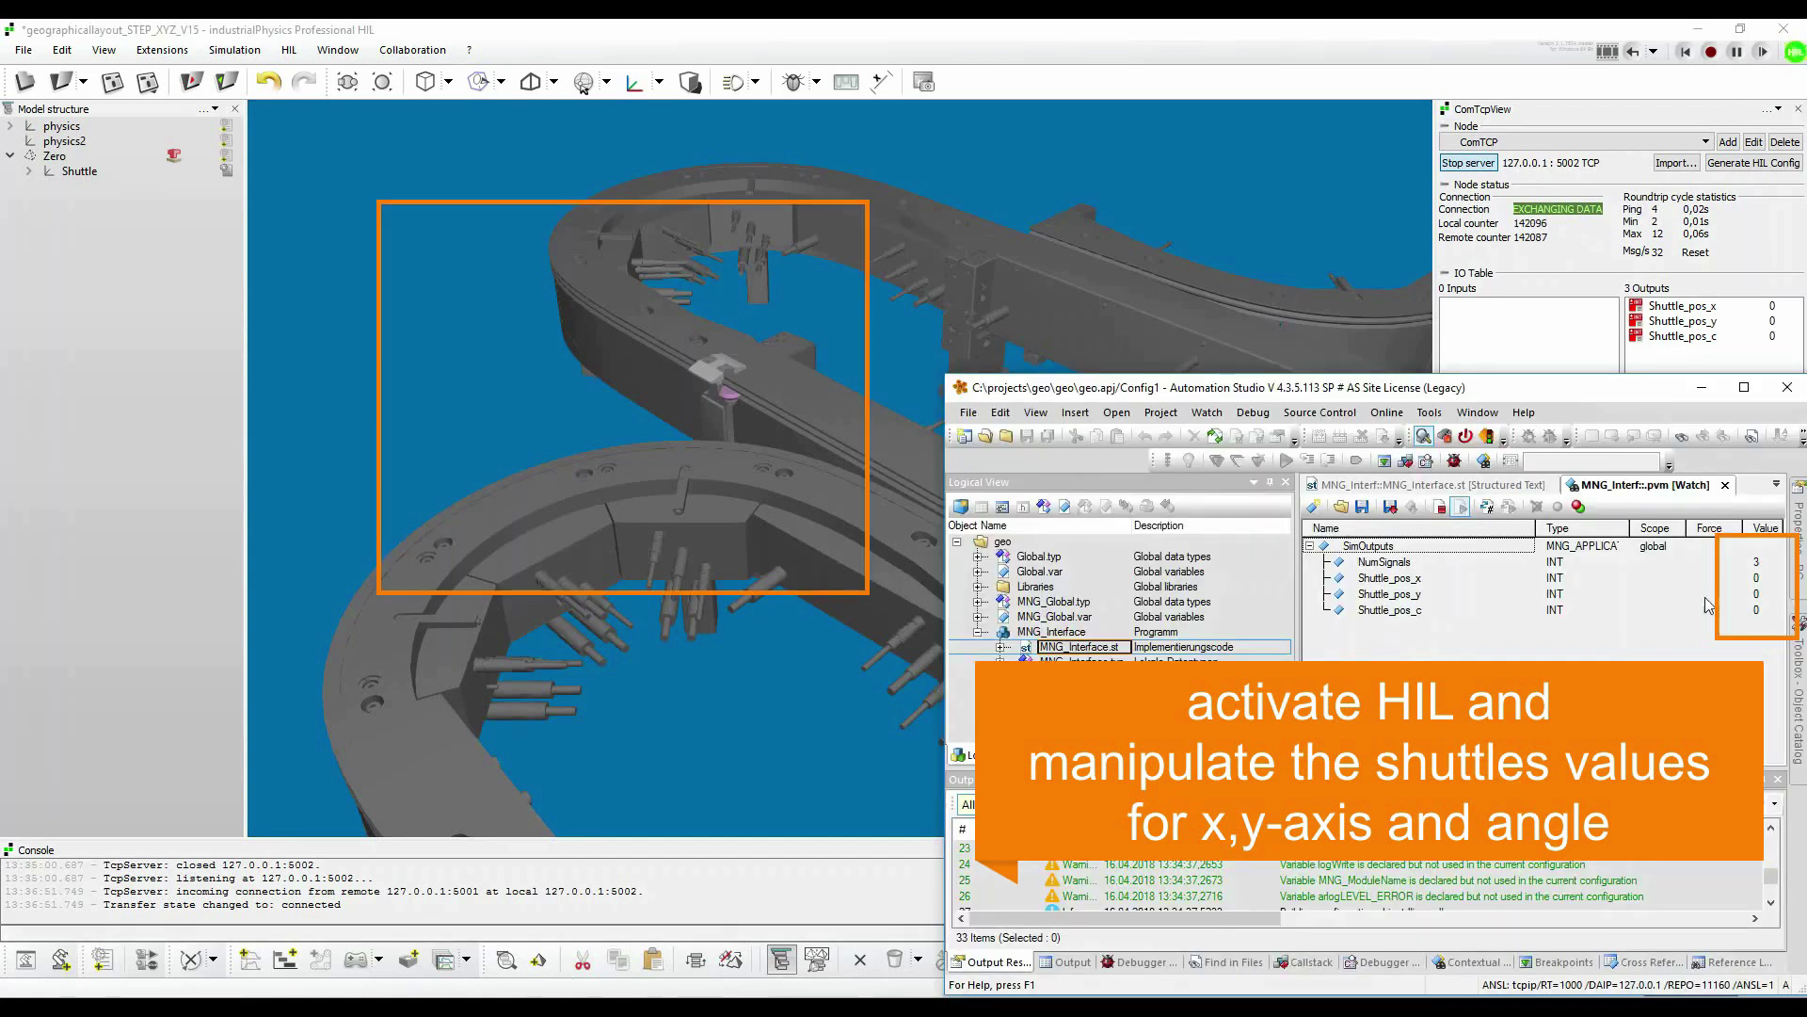
double_click(1757, 579)
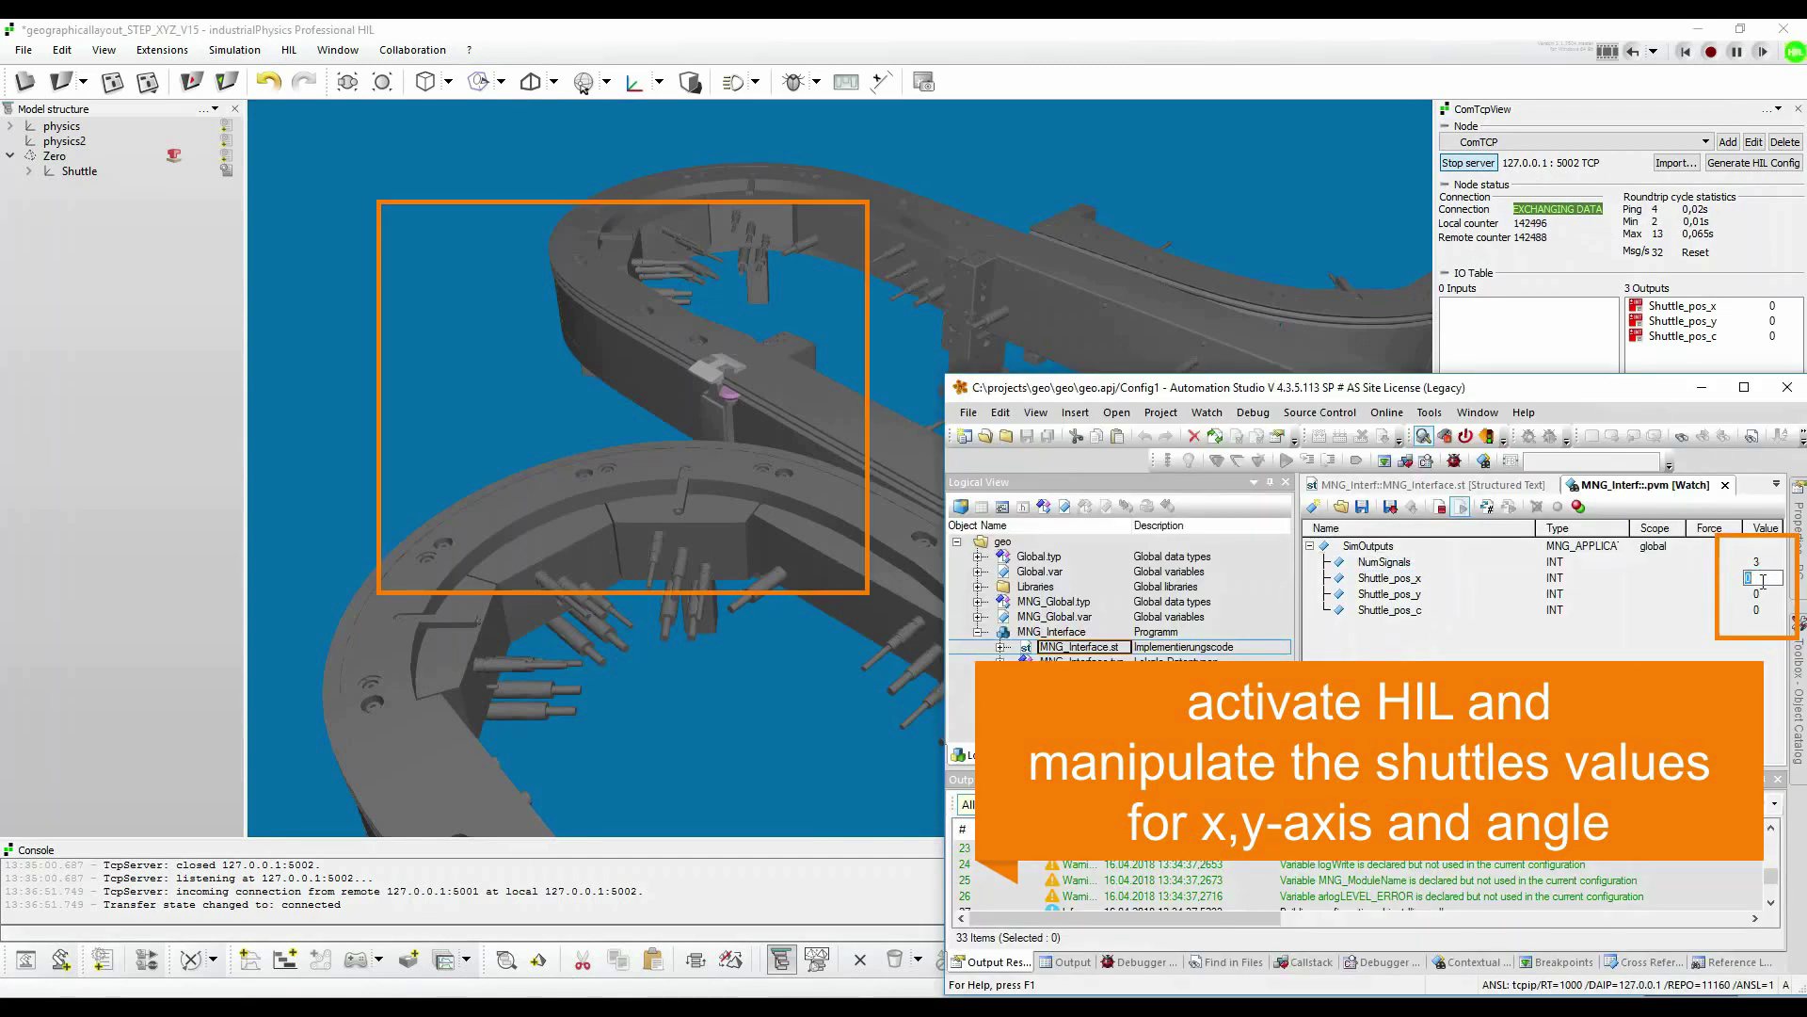
type("-1")
key("Return")
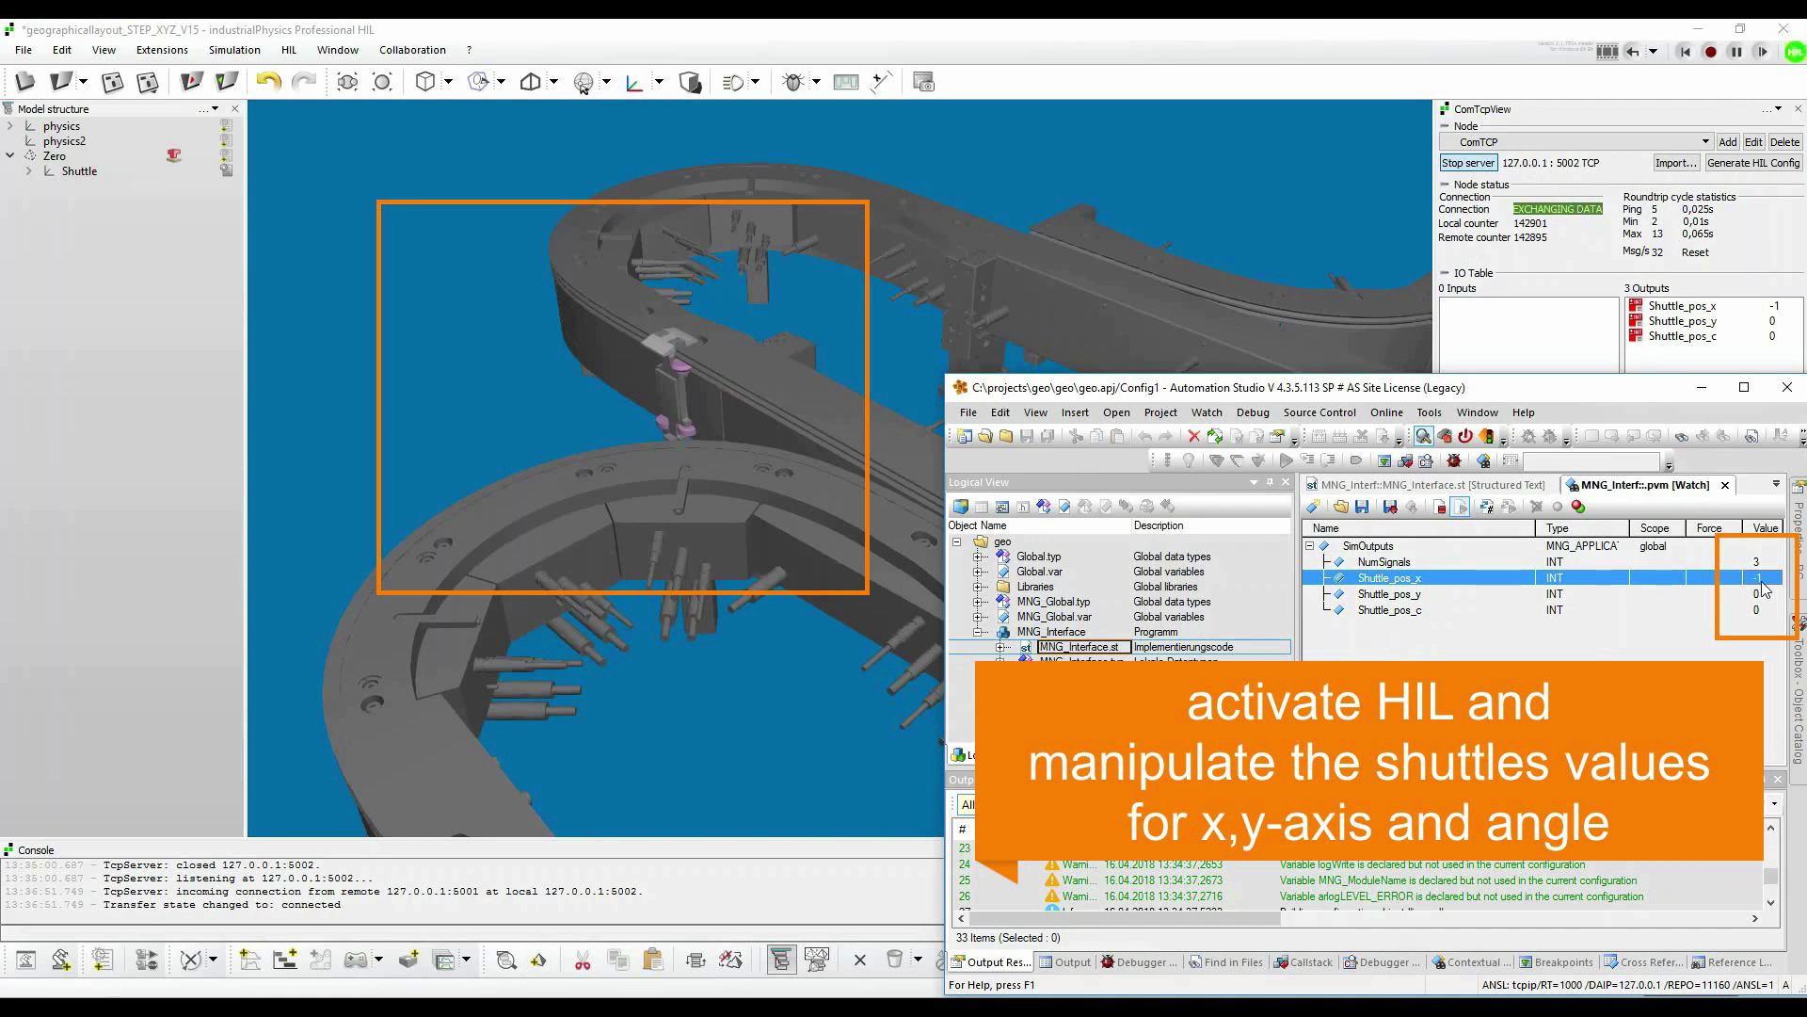
Set Shuttle_pos_y to 2, then to -1.
left_click(1756, 593)
type("2")
key("Return")
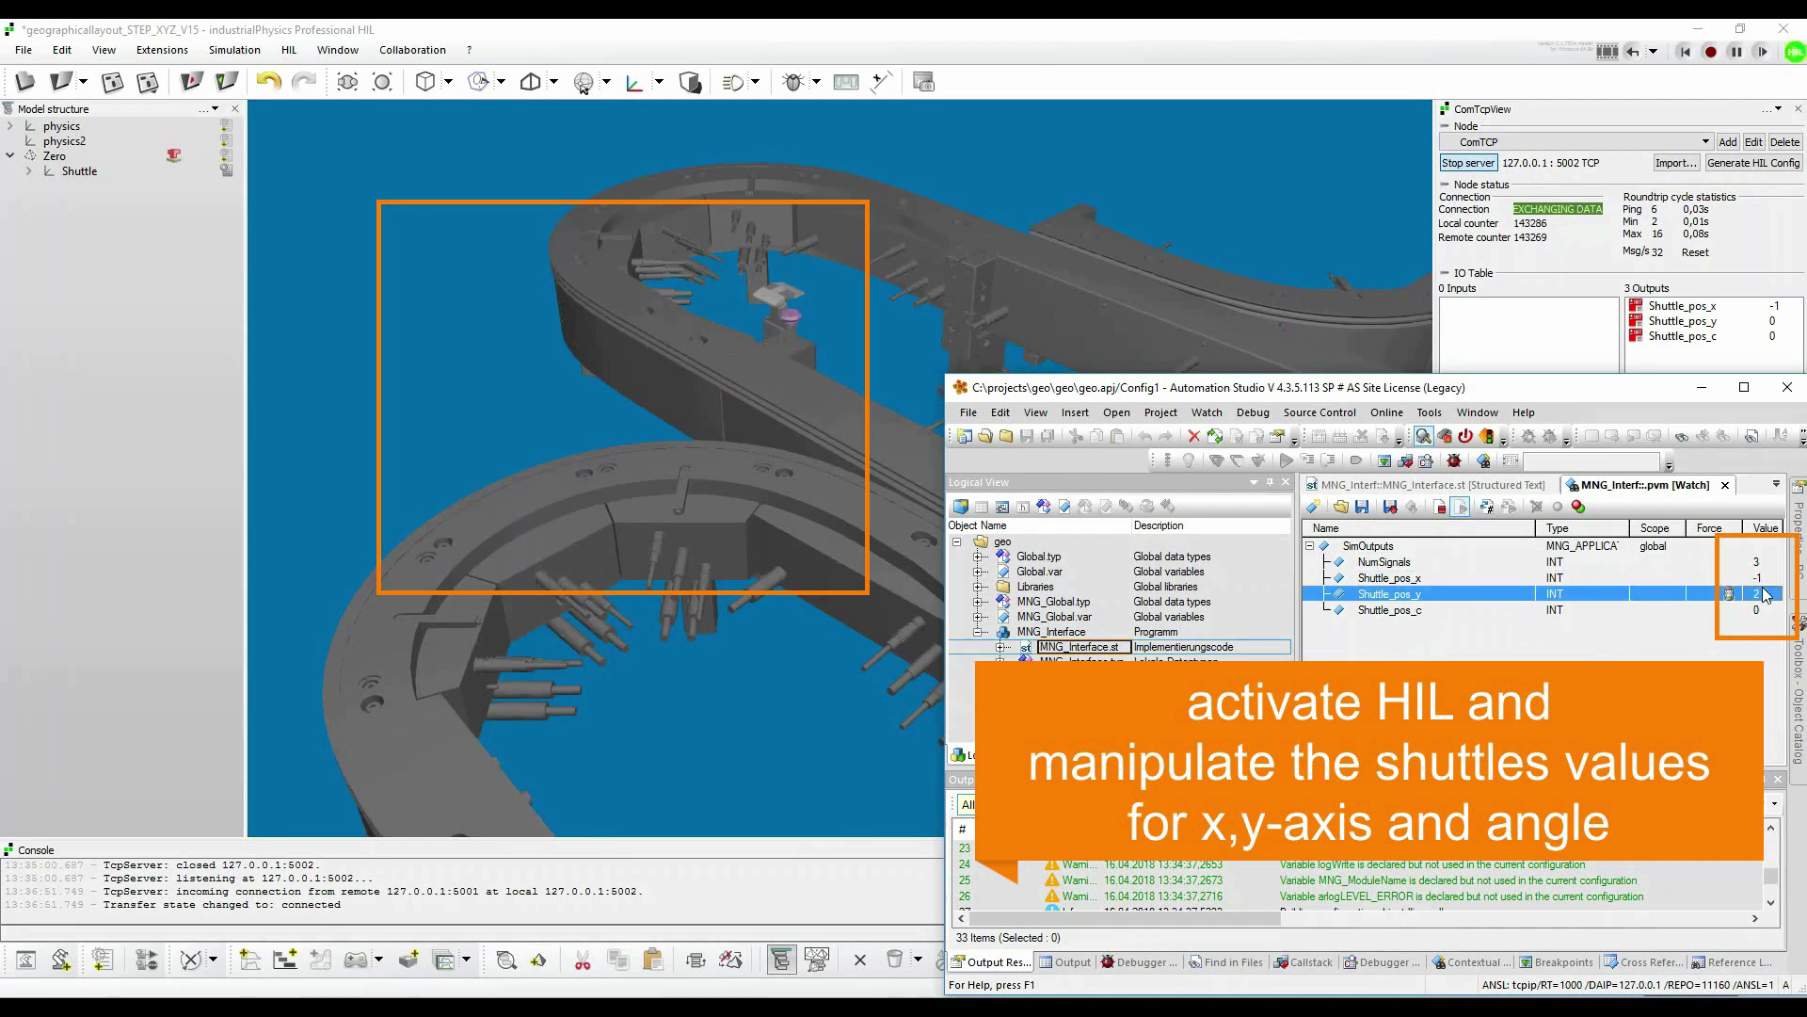
left_click(1763, 595)
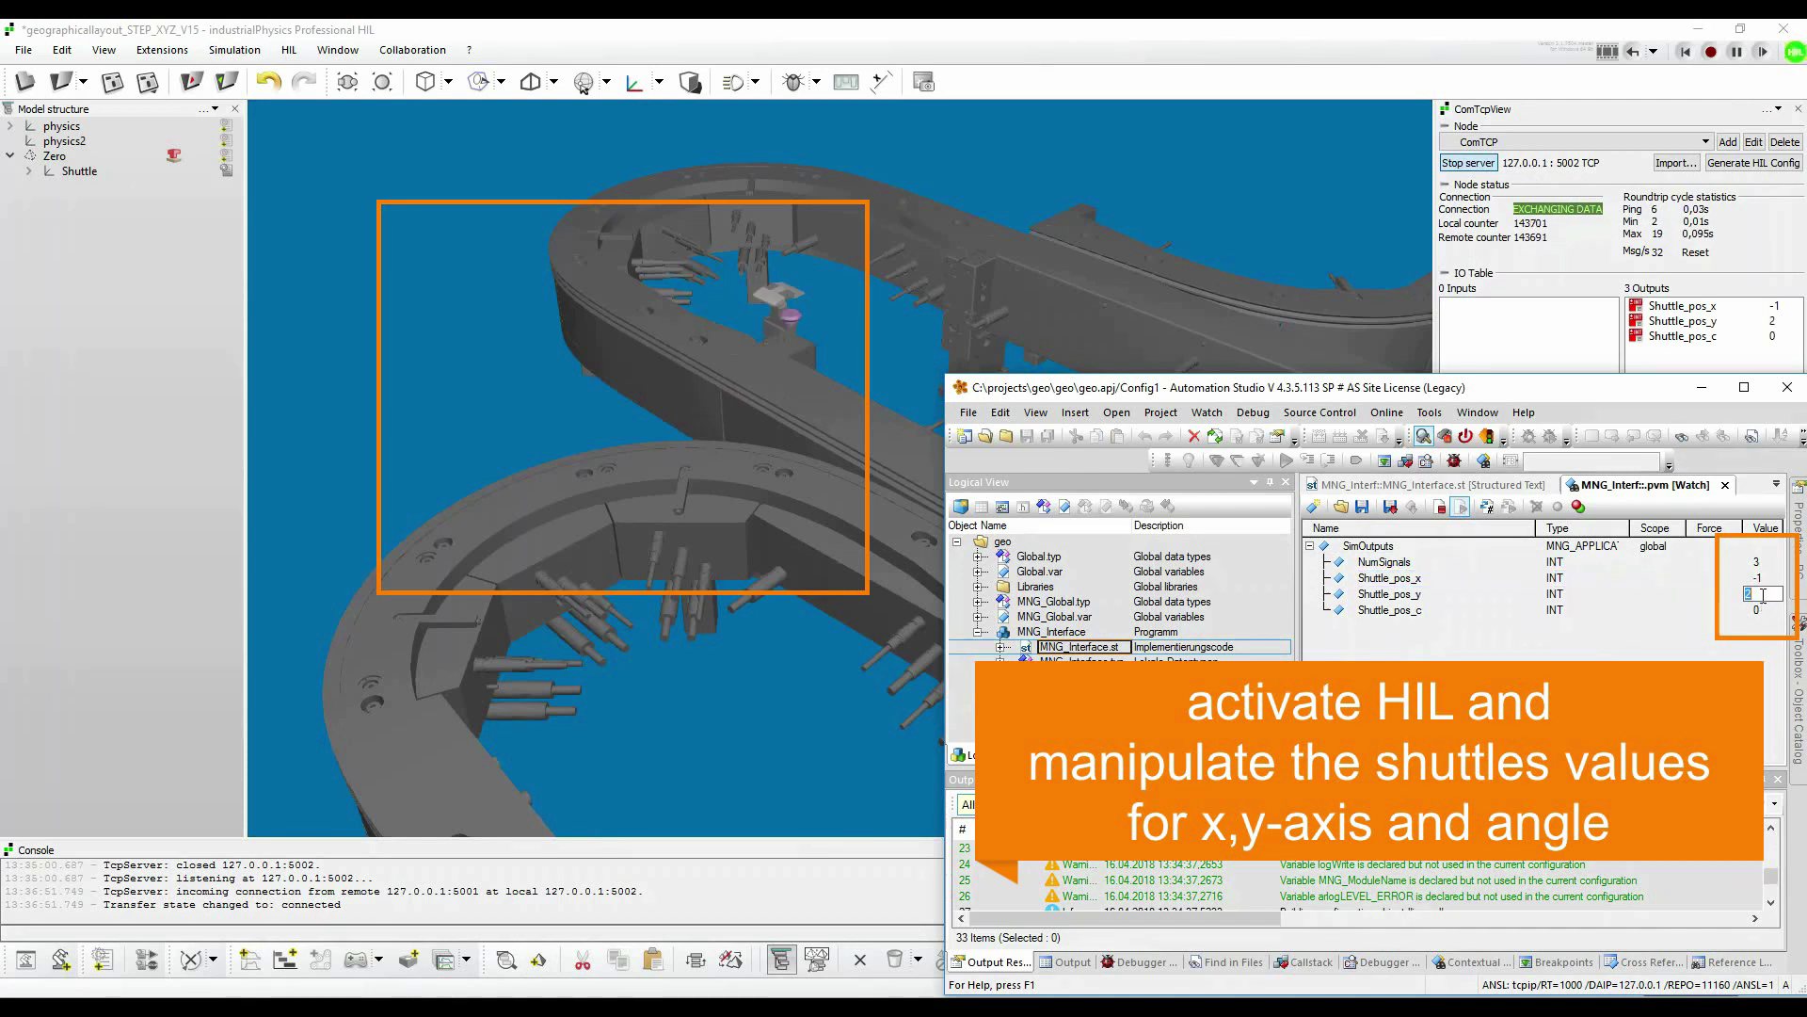
type("-1")
key("Return")
Set the shuttle angle Shuttle_pos_c to 30, then to 90.
left_click(1767, 611)
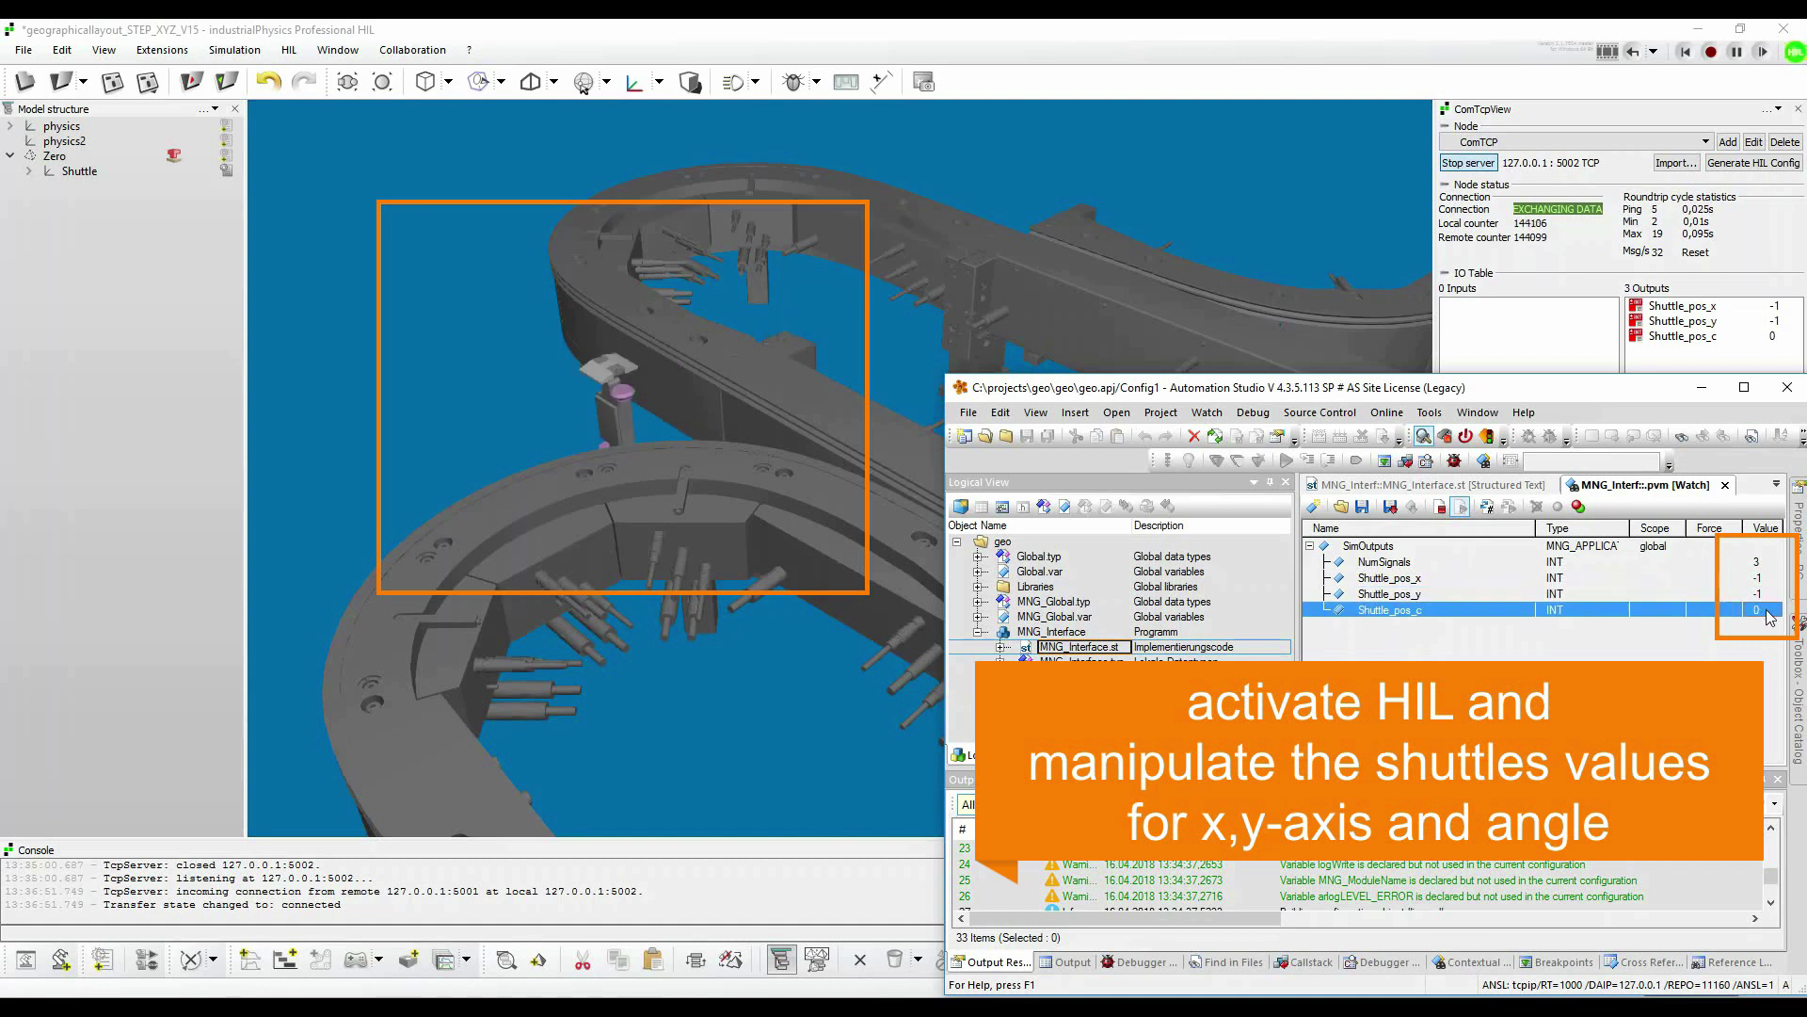
left_click(1767, 611)
type("30")
key("Return")
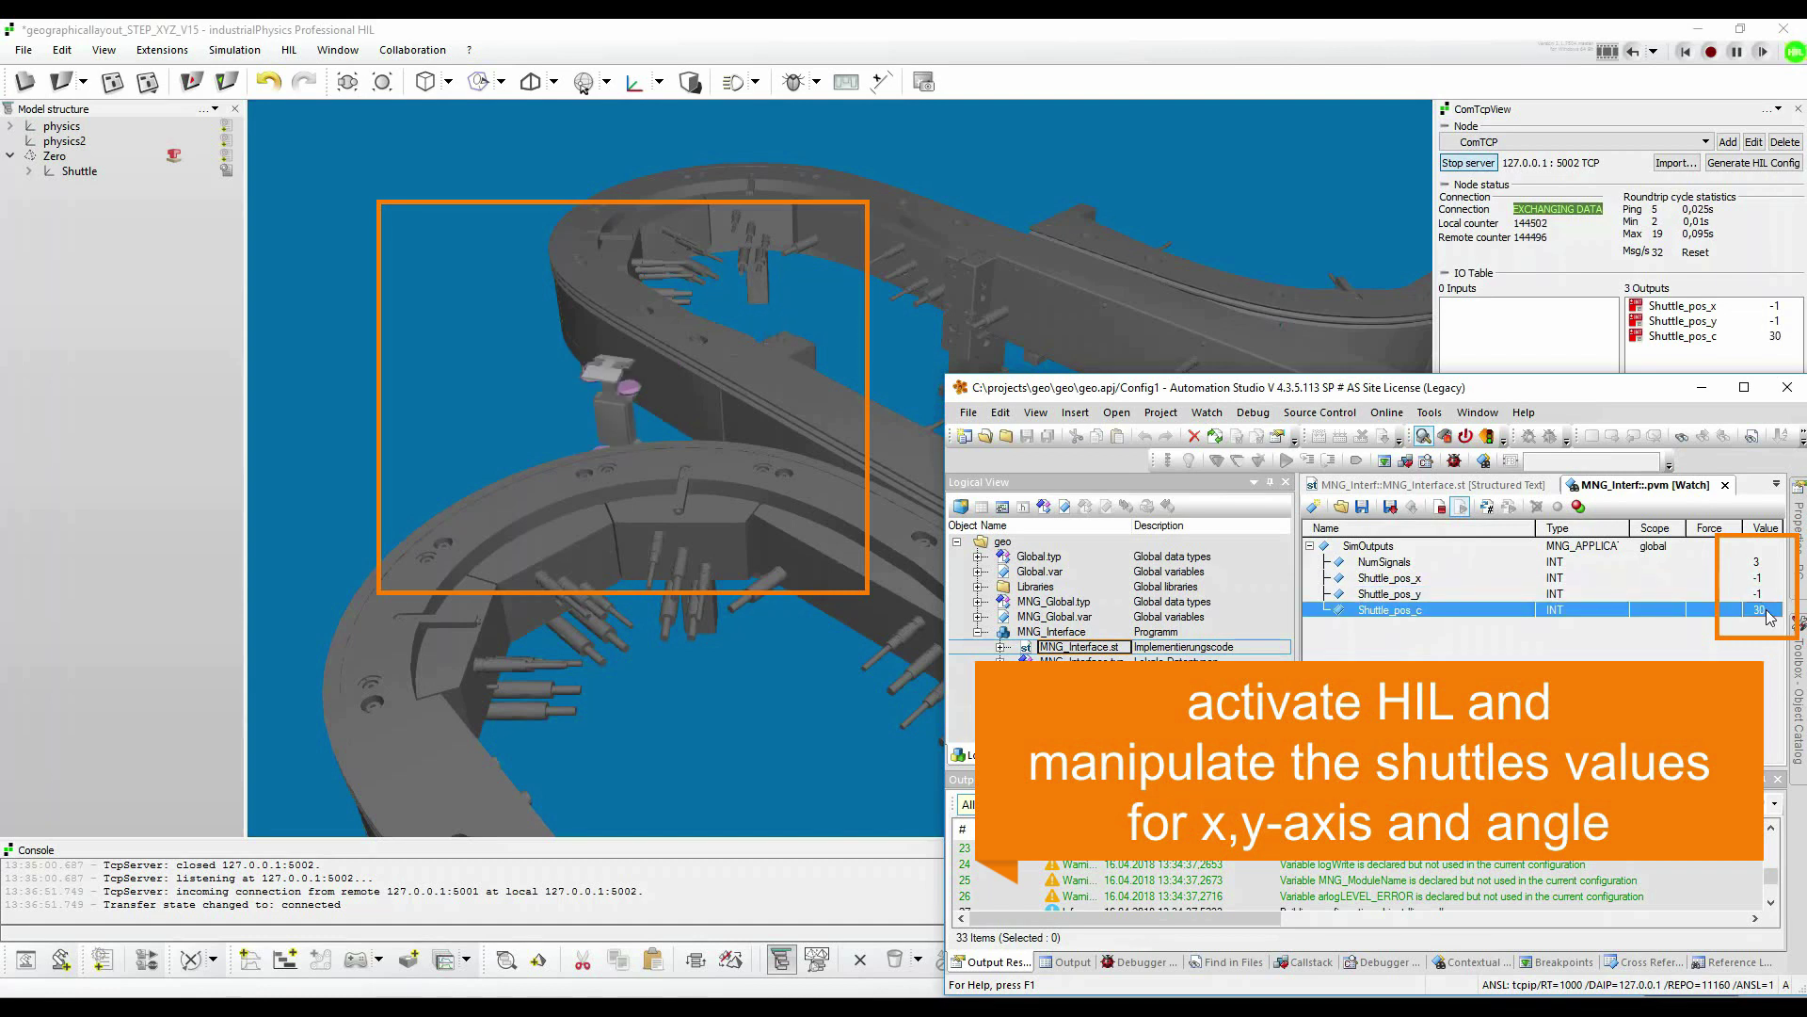
left_click(1767, 611)
type("90")
key("Return")
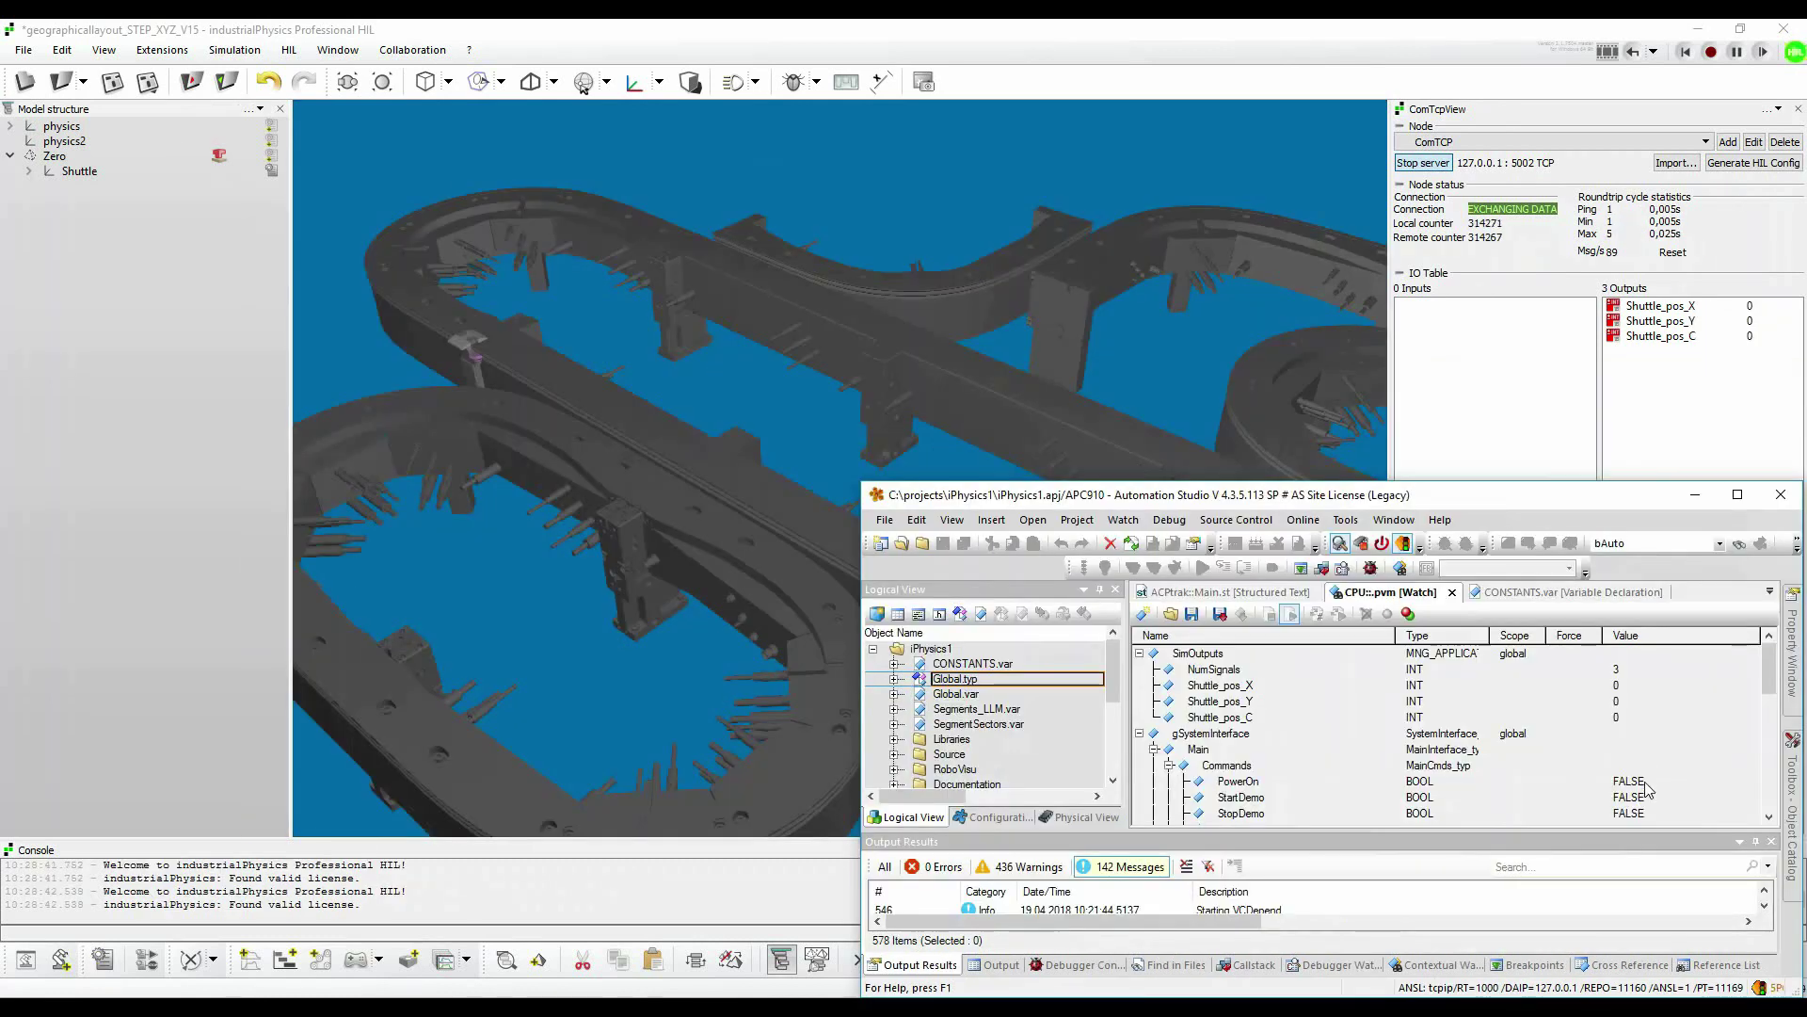
Set the controller's PowerOn value to 1 (TRUE) in the watch window.
left_click(1666, 783)
left_click(1666, 783)
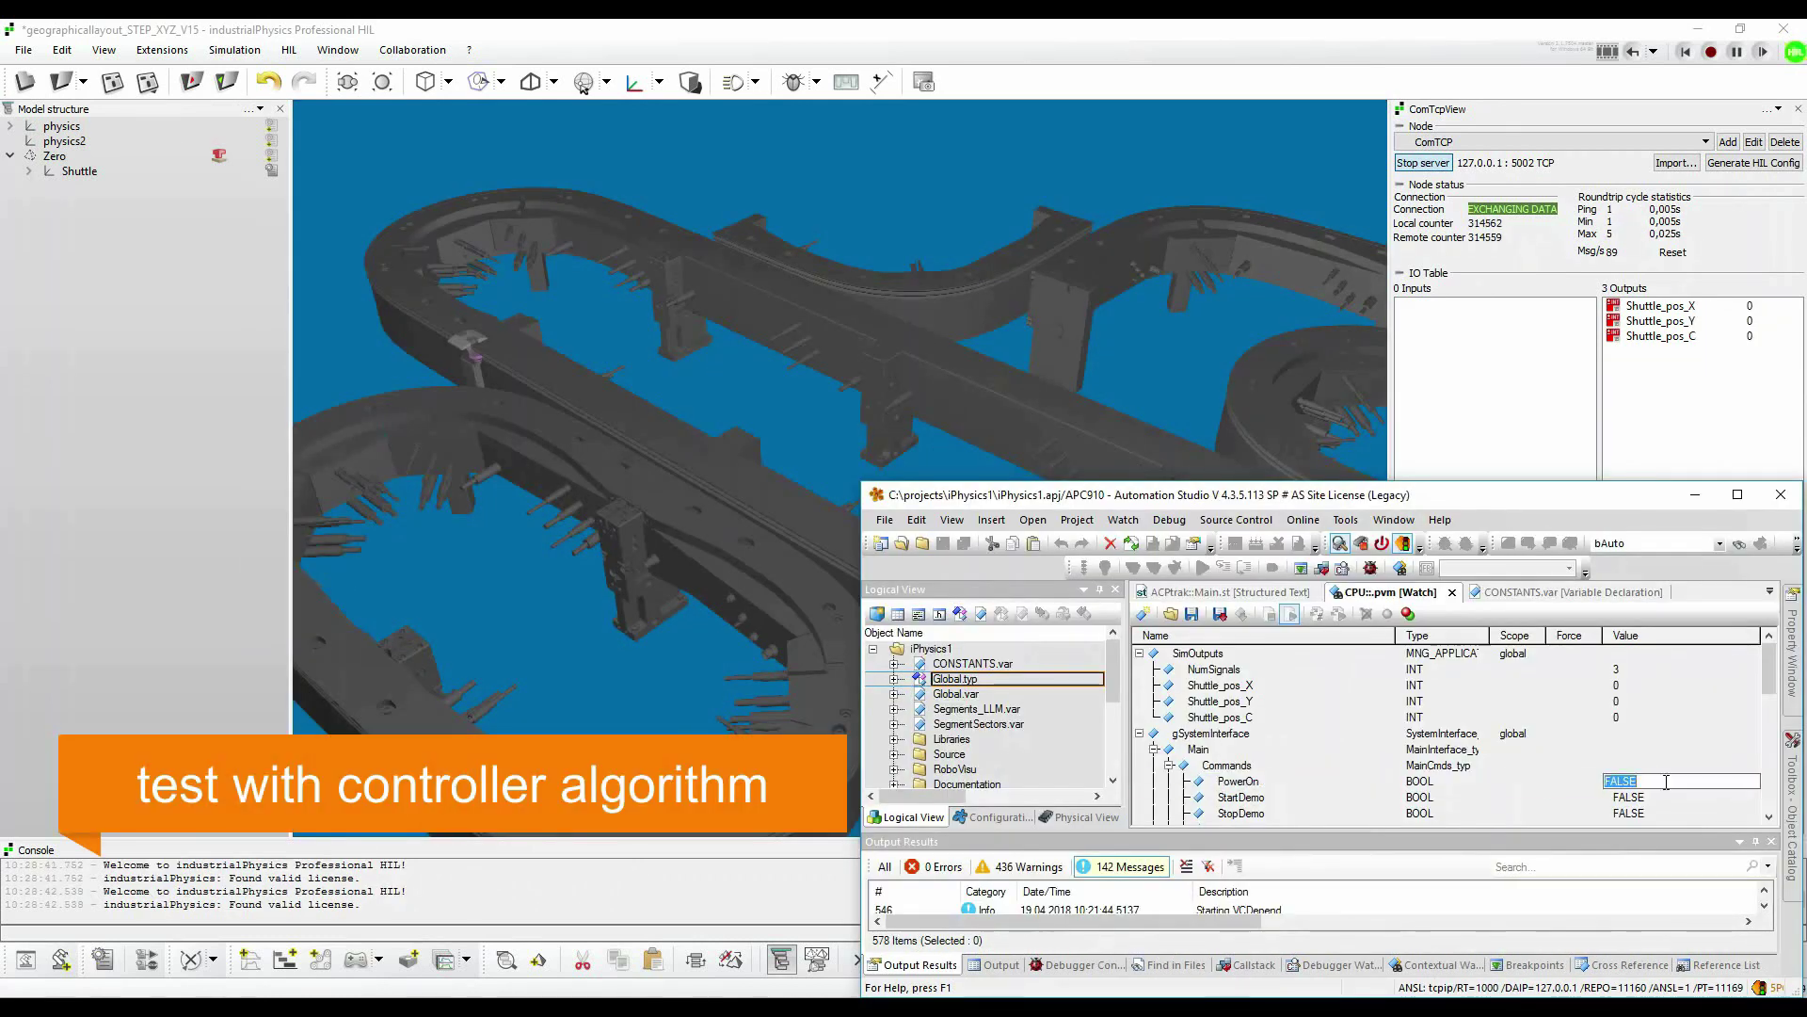
type("1")
key("Return")
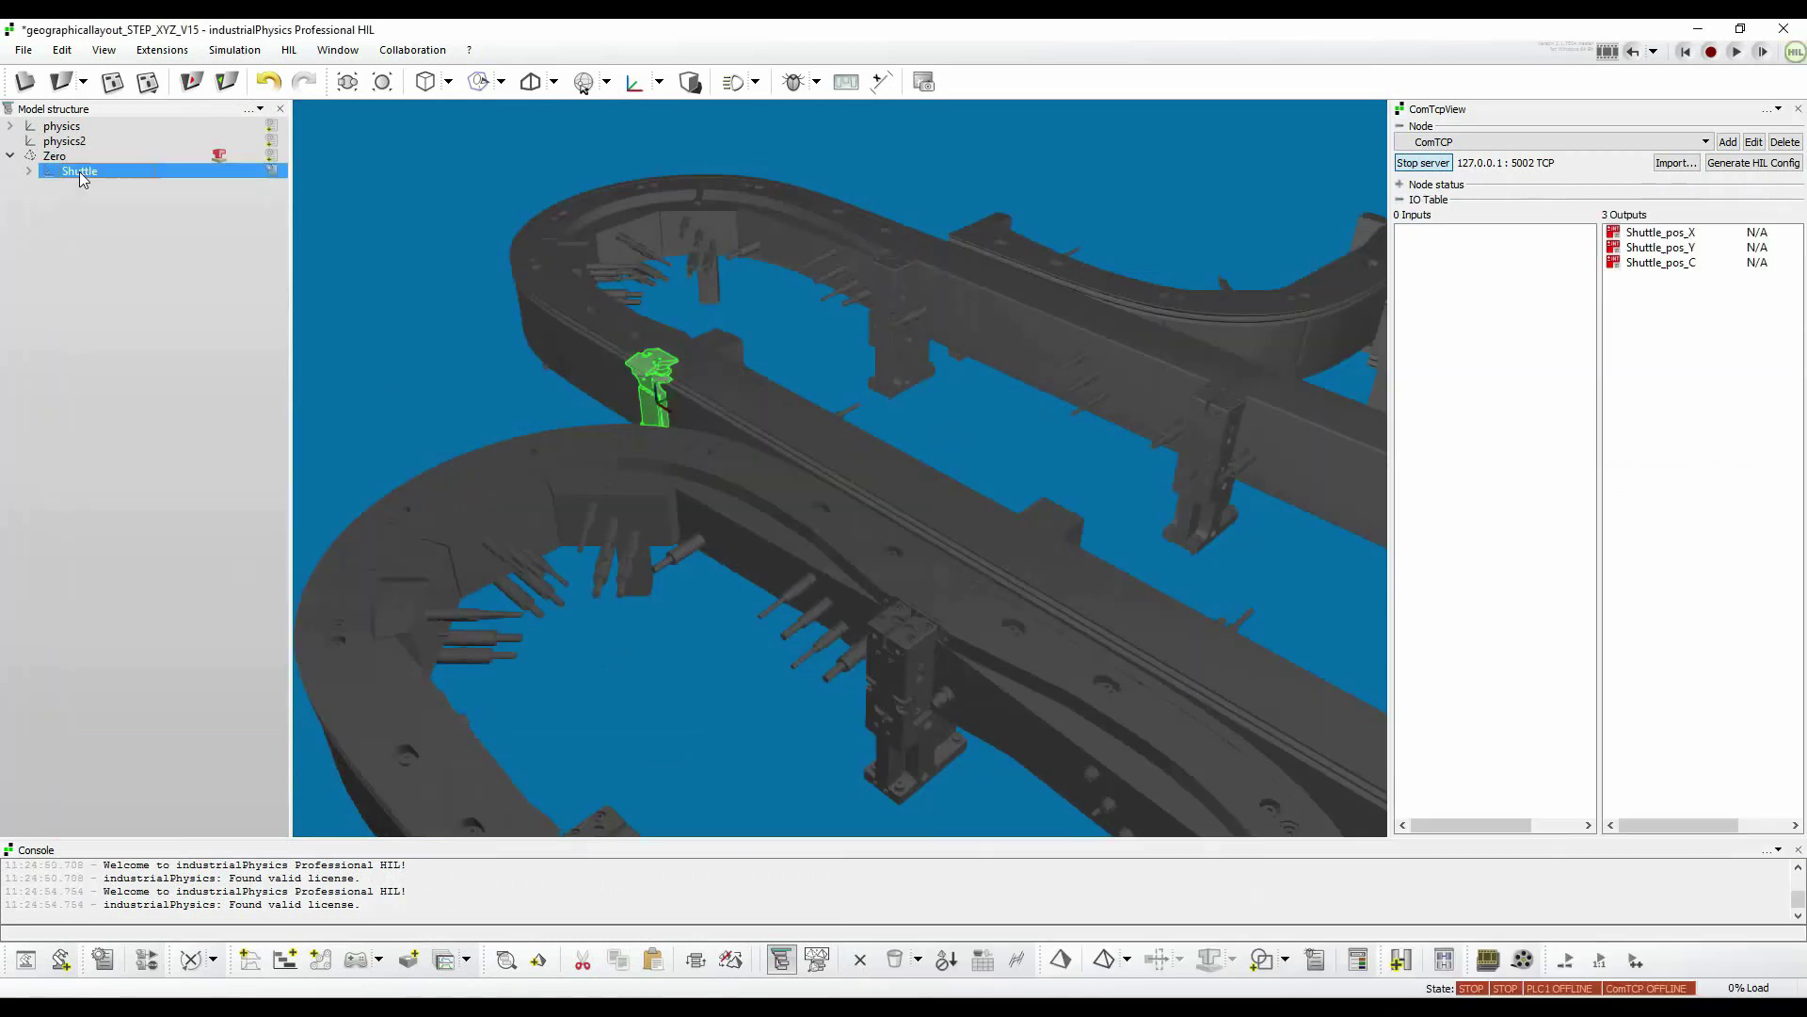
Copy the Shuttle component and paste repeated copies into the Zero group.
right_click(79, 170)
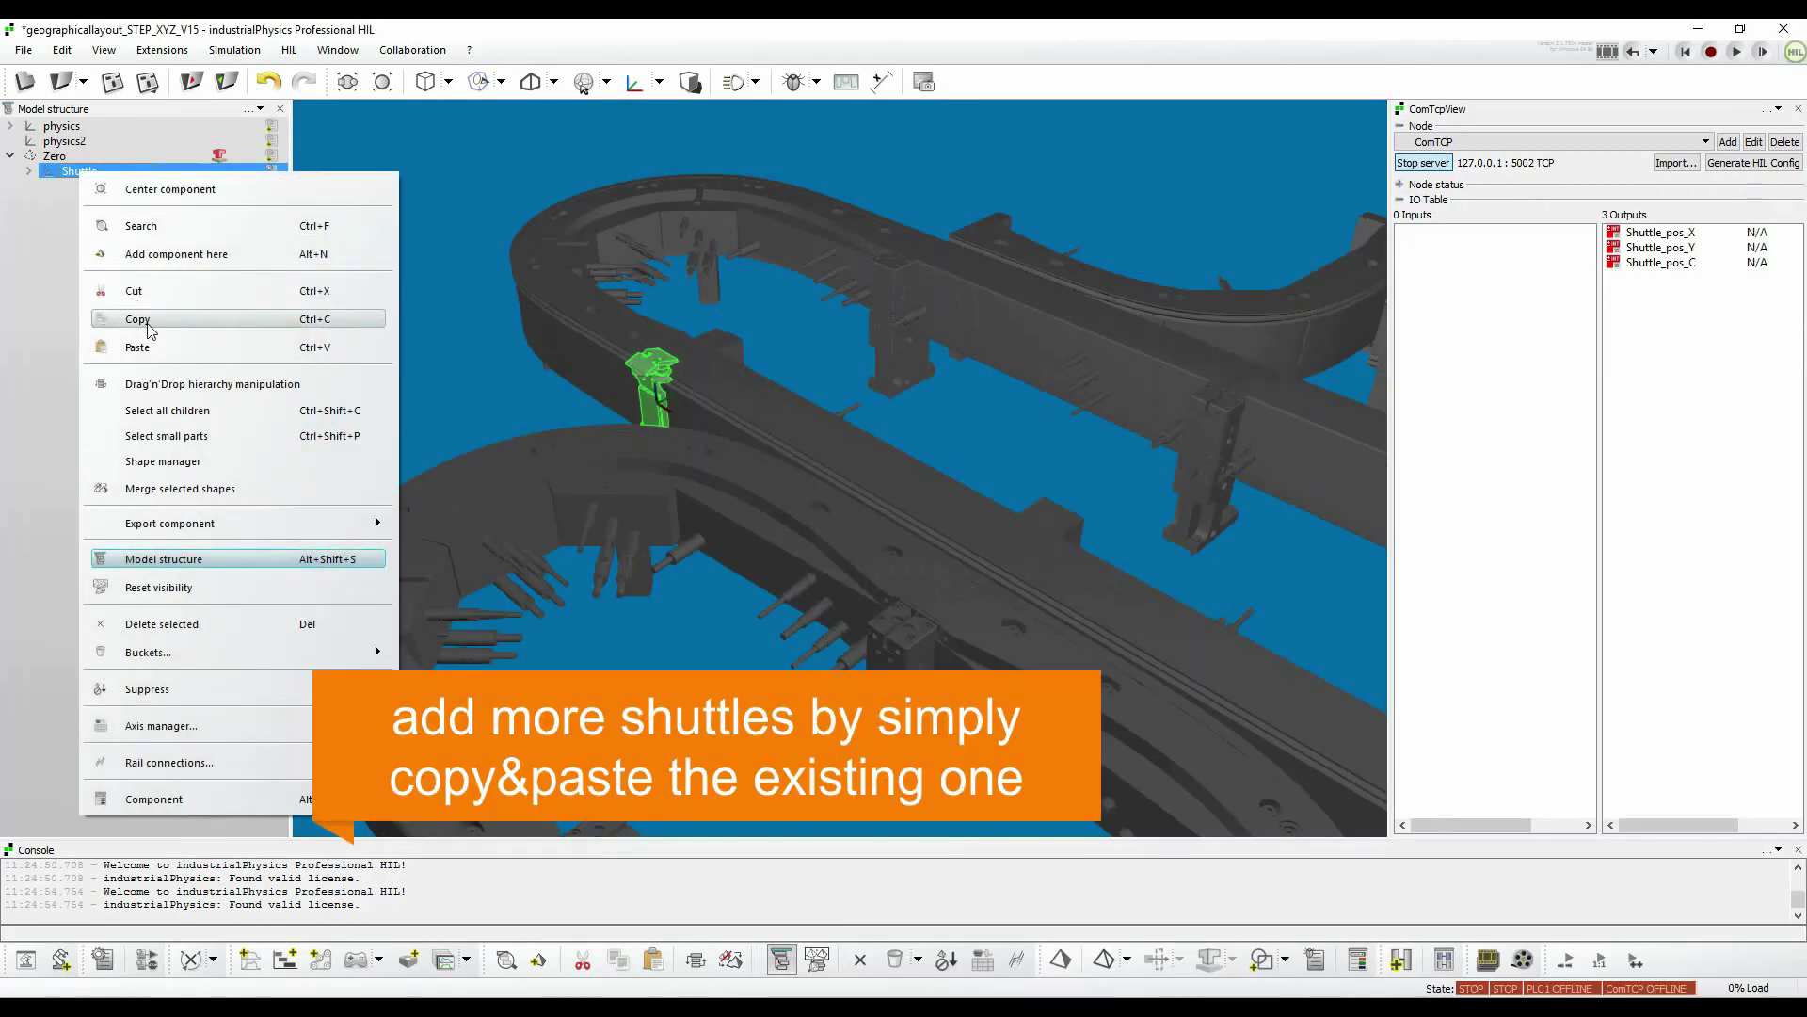
left_click(148, 323)
right_click(71, 160)
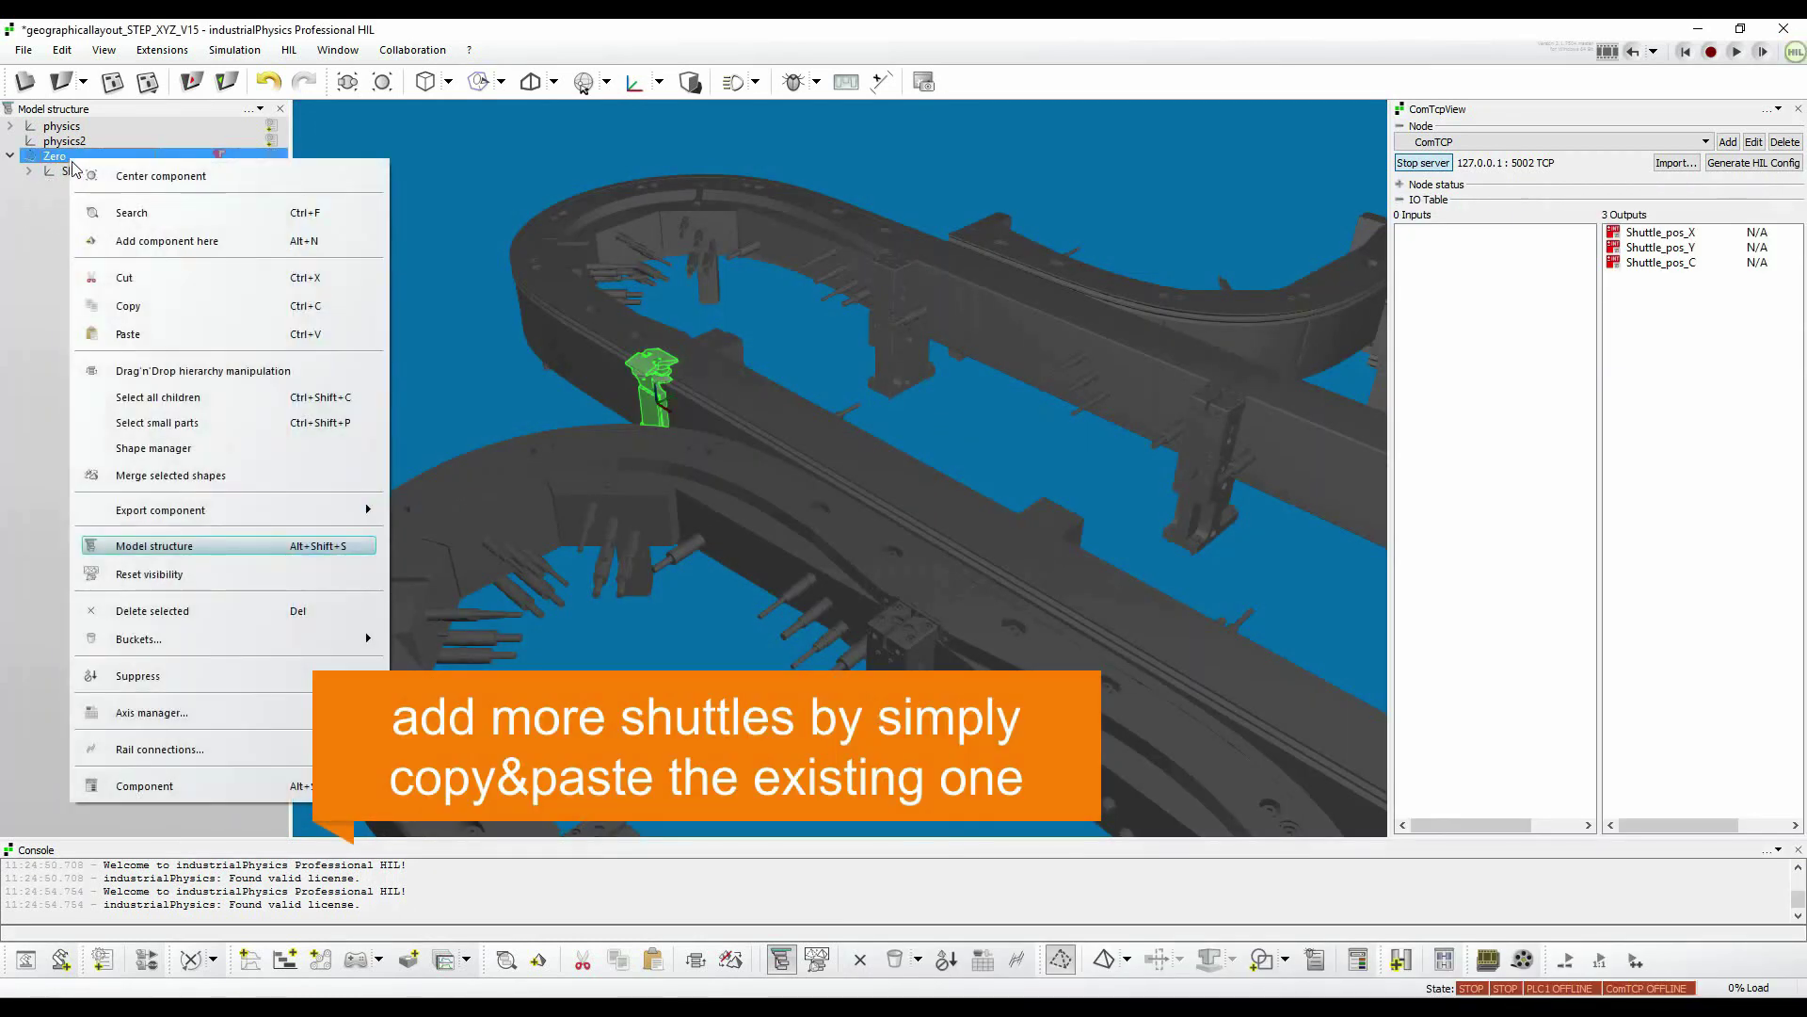
left_click(153, 332)
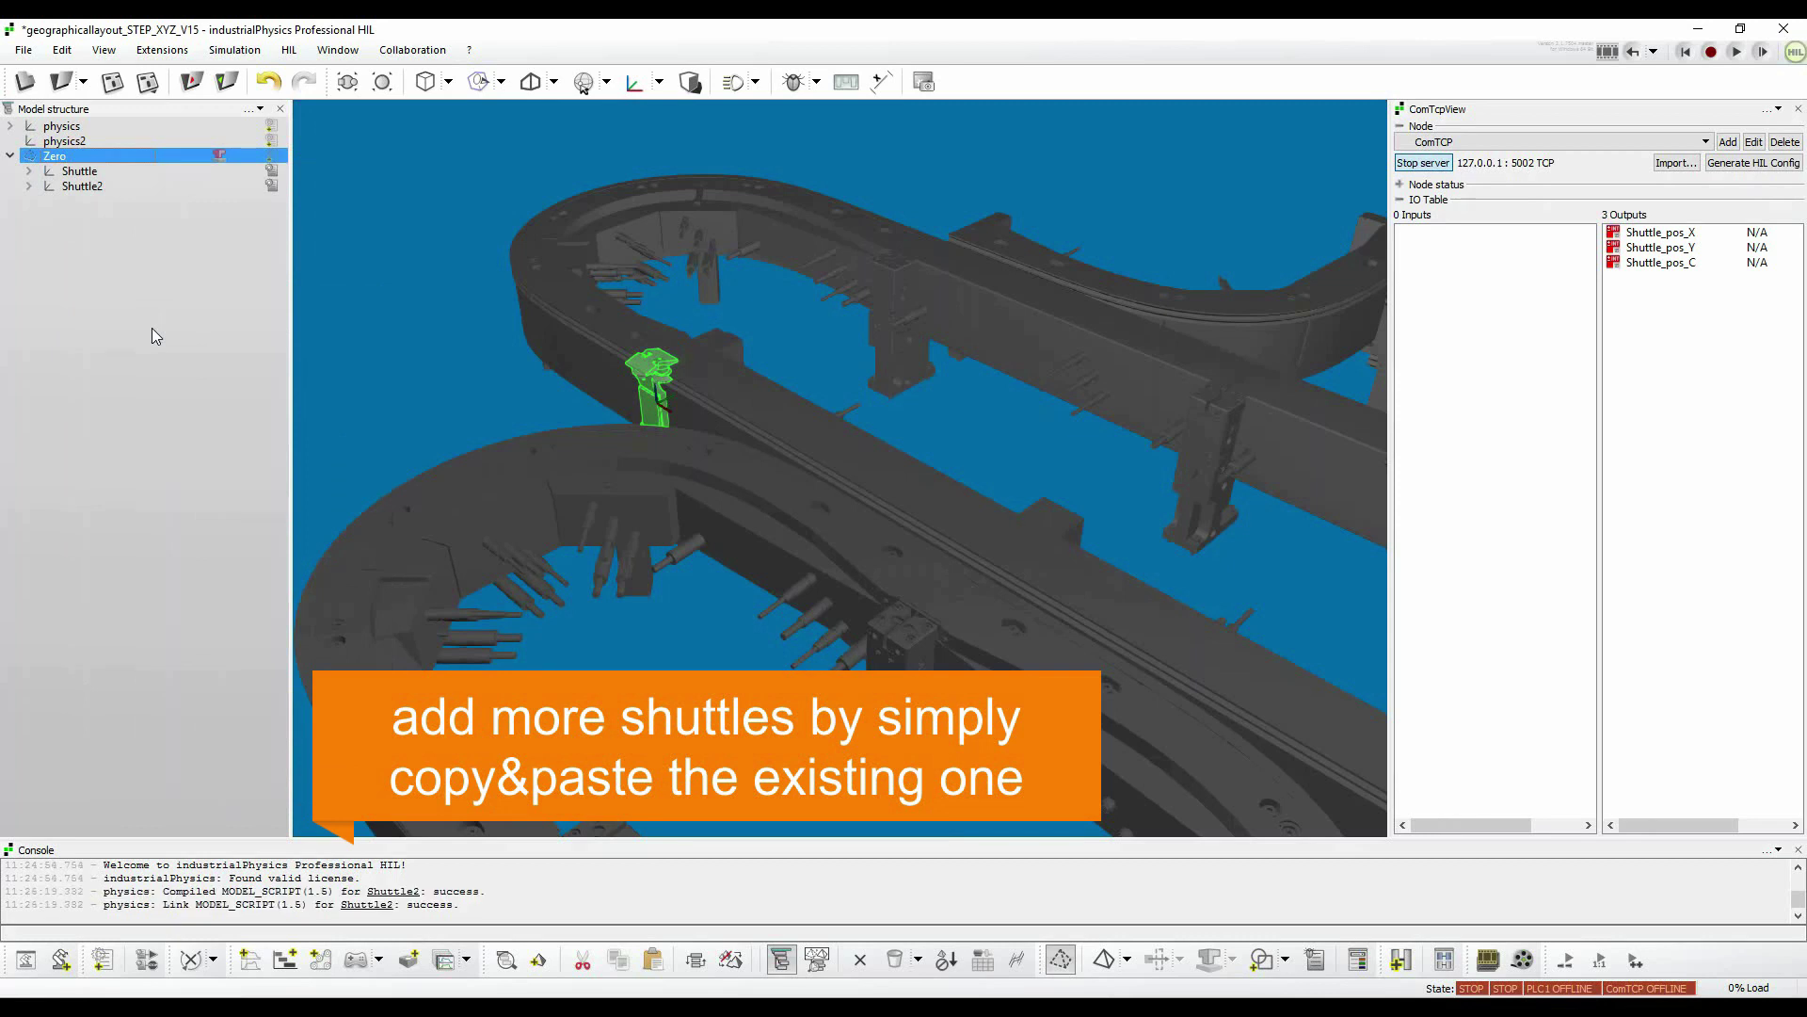
key("ctrl+v")
key("ctrl+v")
key("ctrl+v")
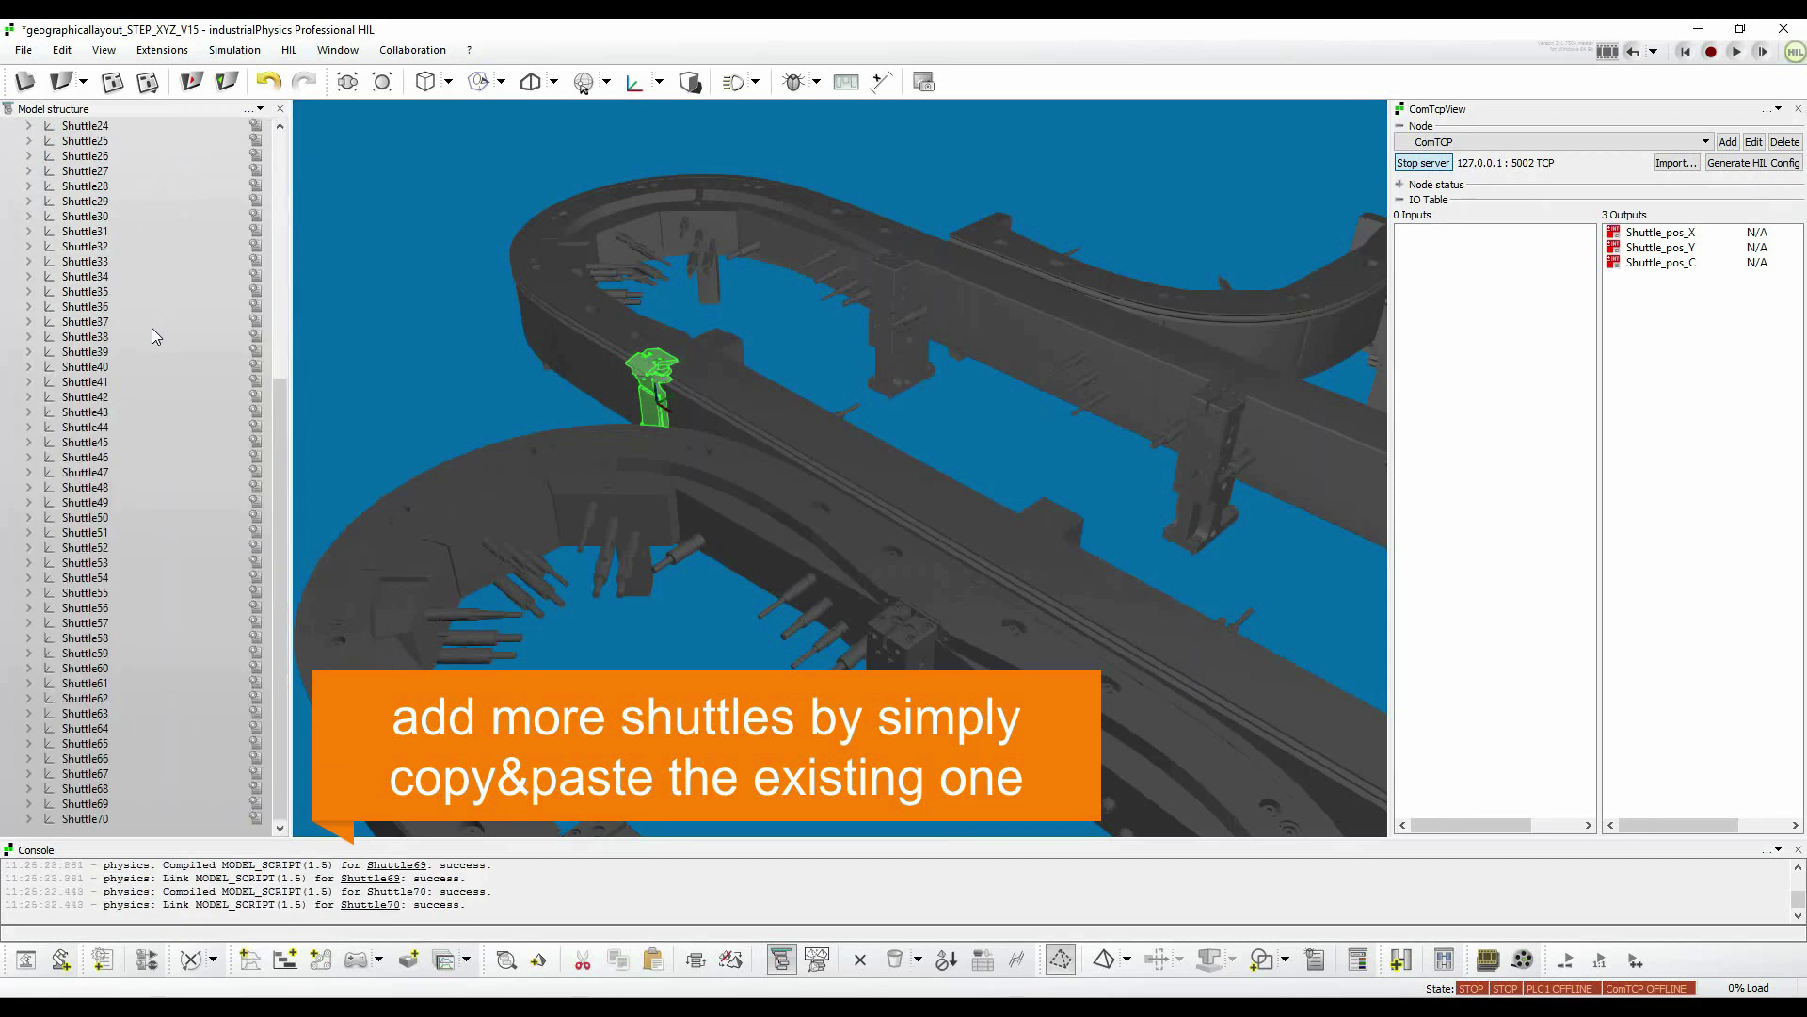
key("ctrl+v")
key("ctrl+v")
key("ctrl+v")
key("ctrl+v")
key("ctrl+v")
key("ctrl+v")
key("ctrl+v")
key("ctrl+v")
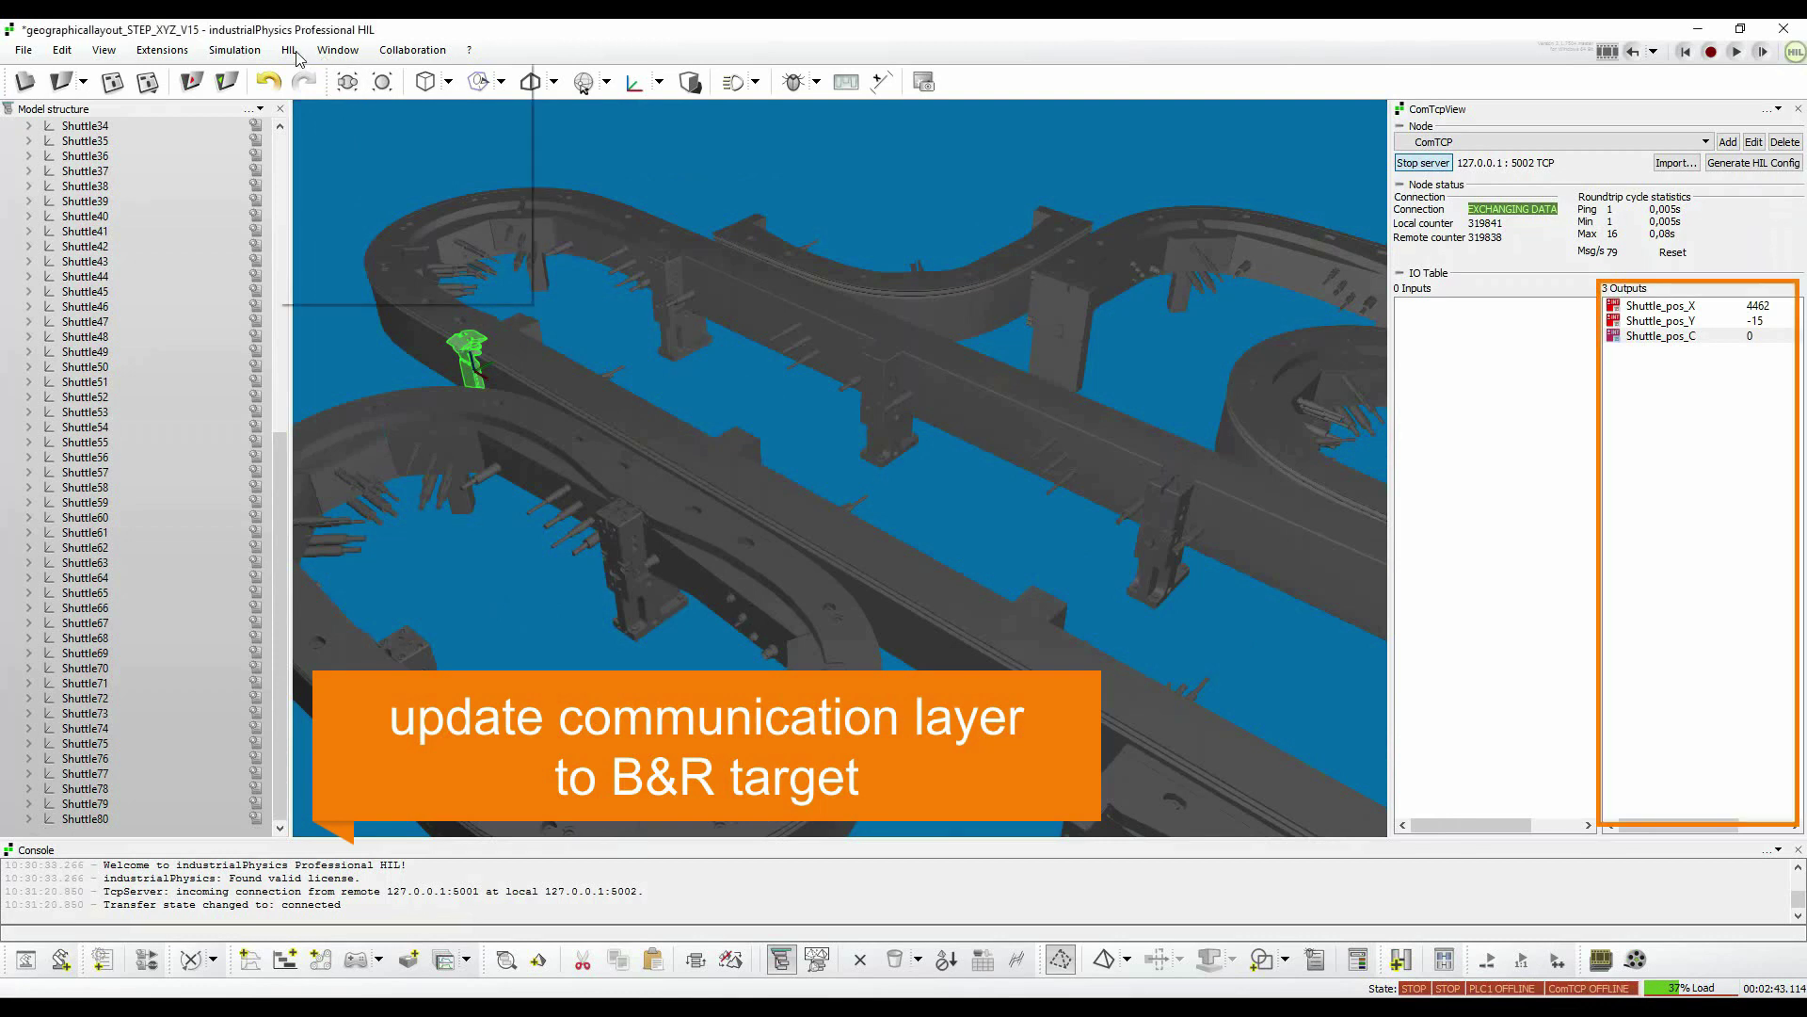
Regenerate the HIL connection via HIL > Setup HIL connection! for all shuttles.
left_click(295, 53)
left_click(349, 256)
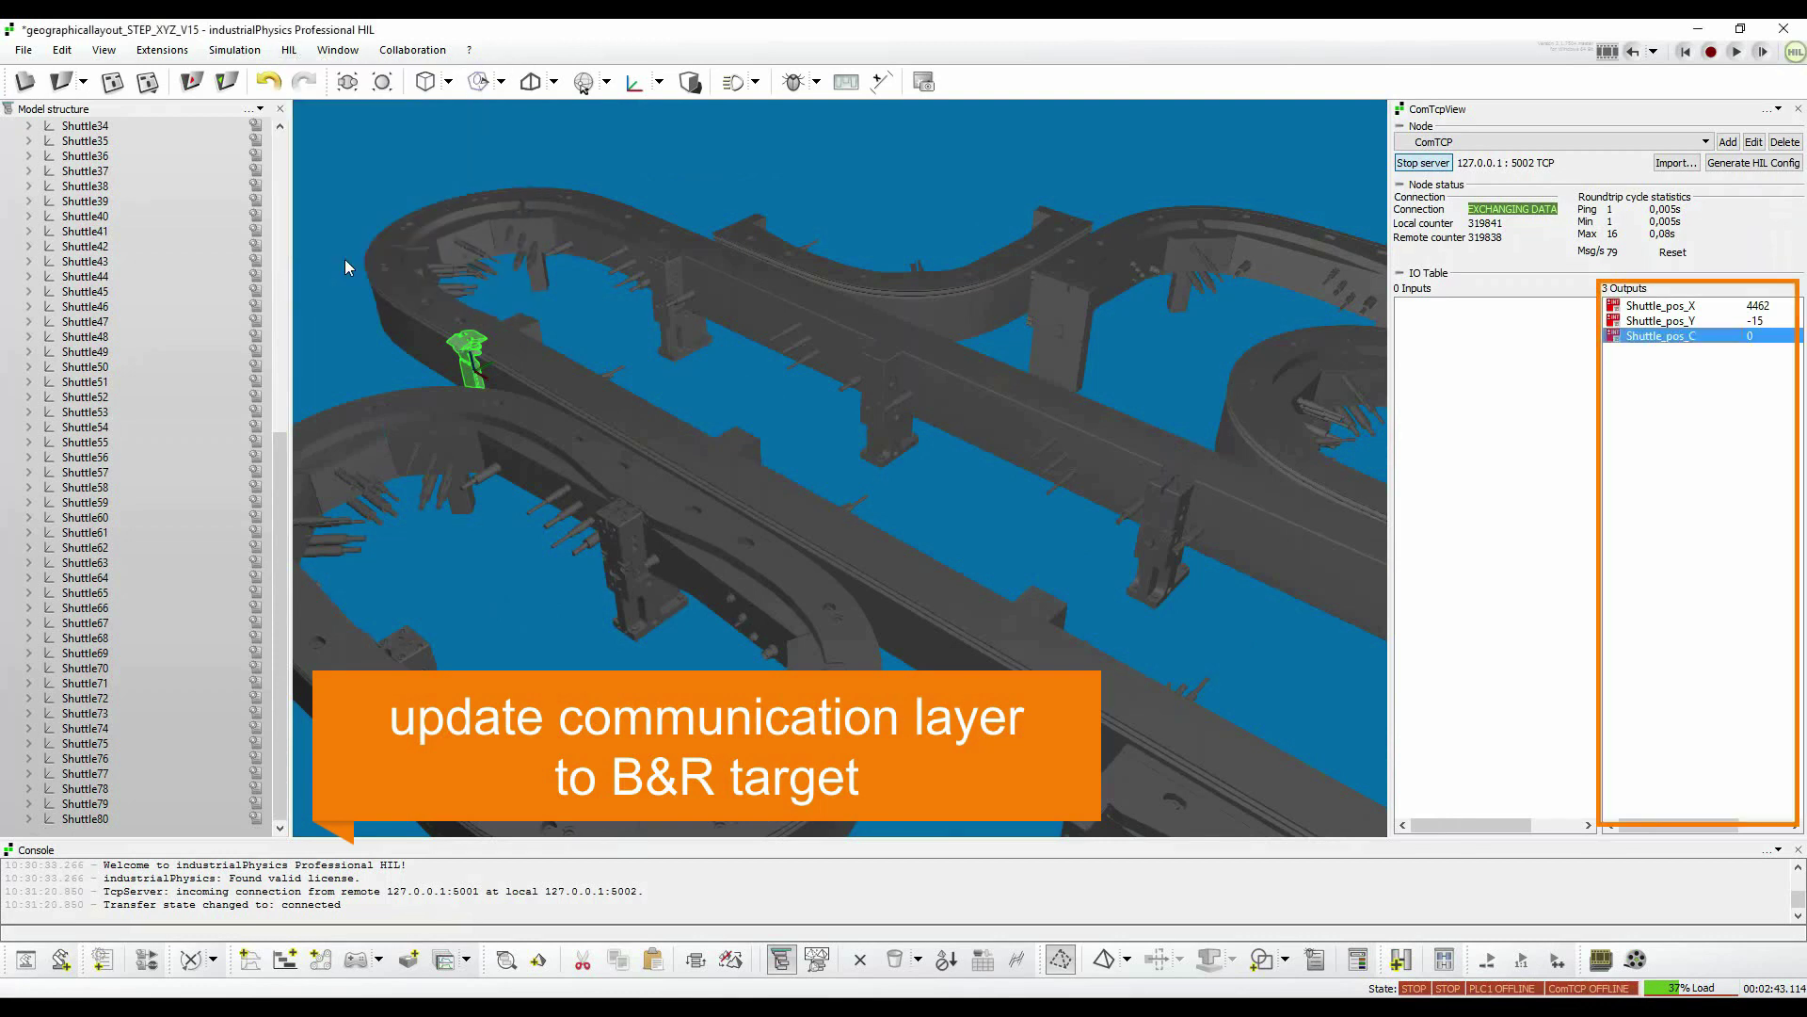